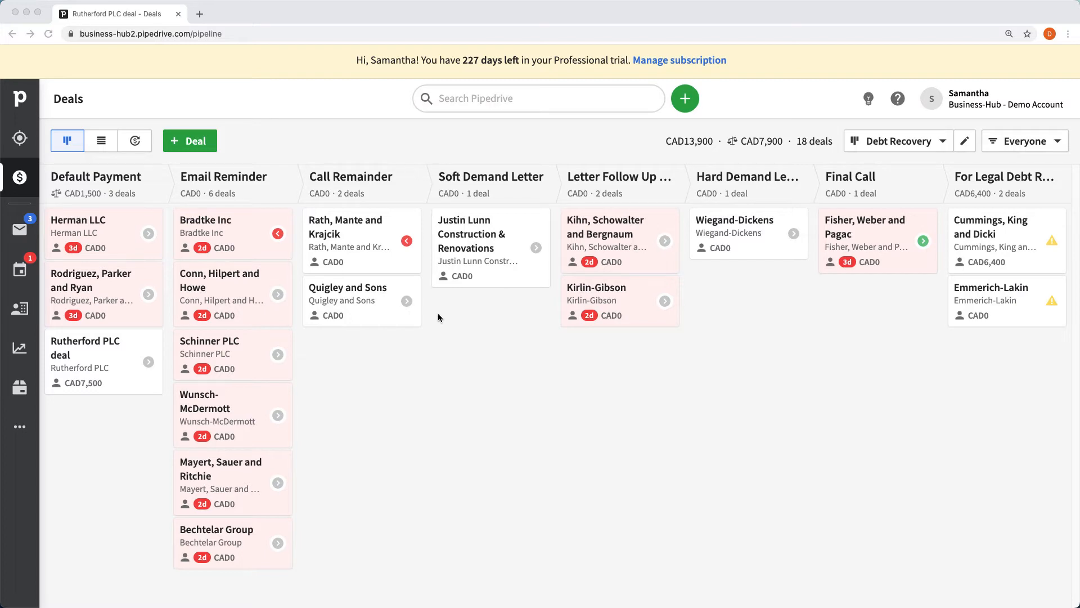
Step: Open the list of people in the contacts and look through its entries
left_click(19, 309)
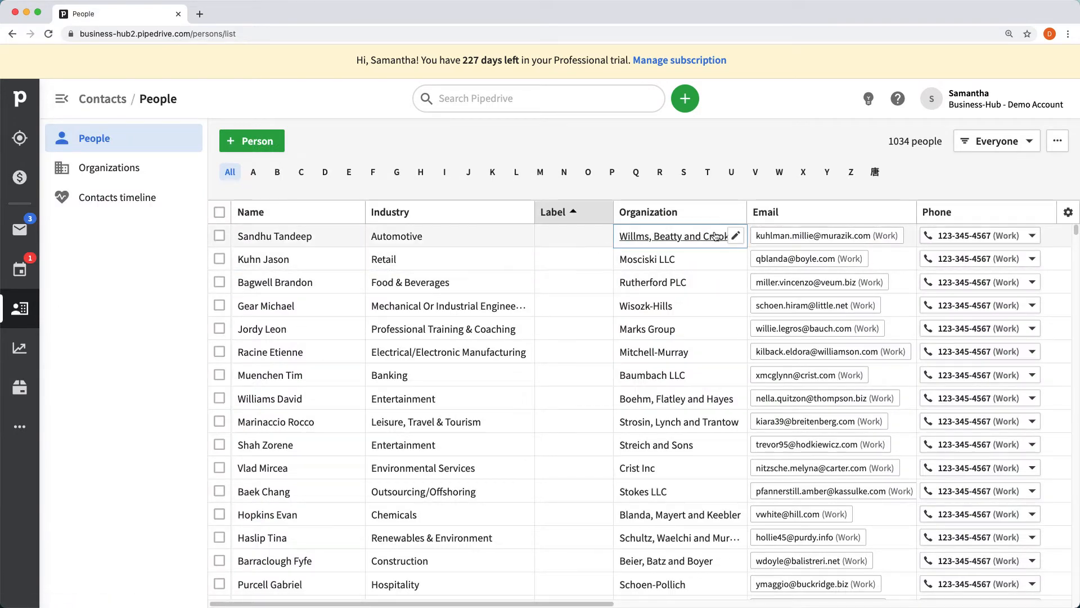
scroll(577, 296, "down", 10)
scroll(578, 298, "down", 20)
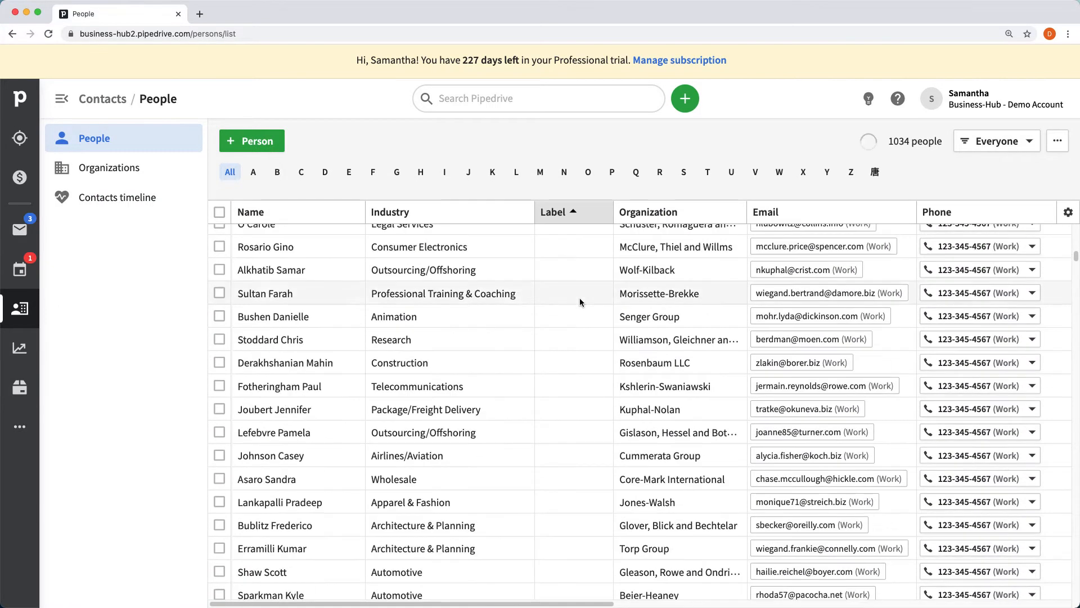
scroll(583, 300, "up", 20)
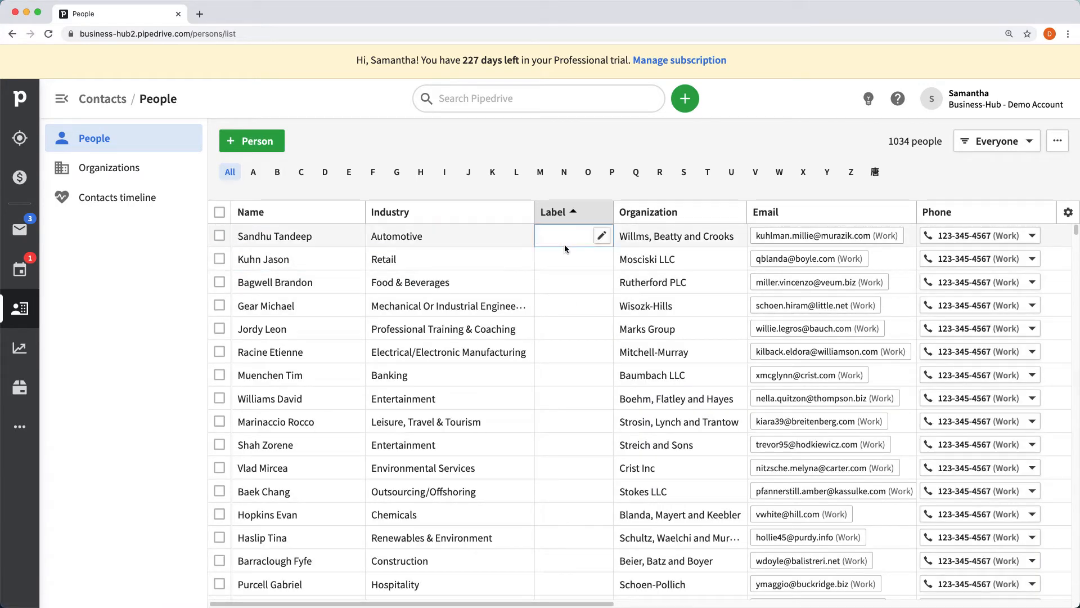
Step: Label the first person in the list as Customer and change that label to Debt Recovery
left_click(601, 236)
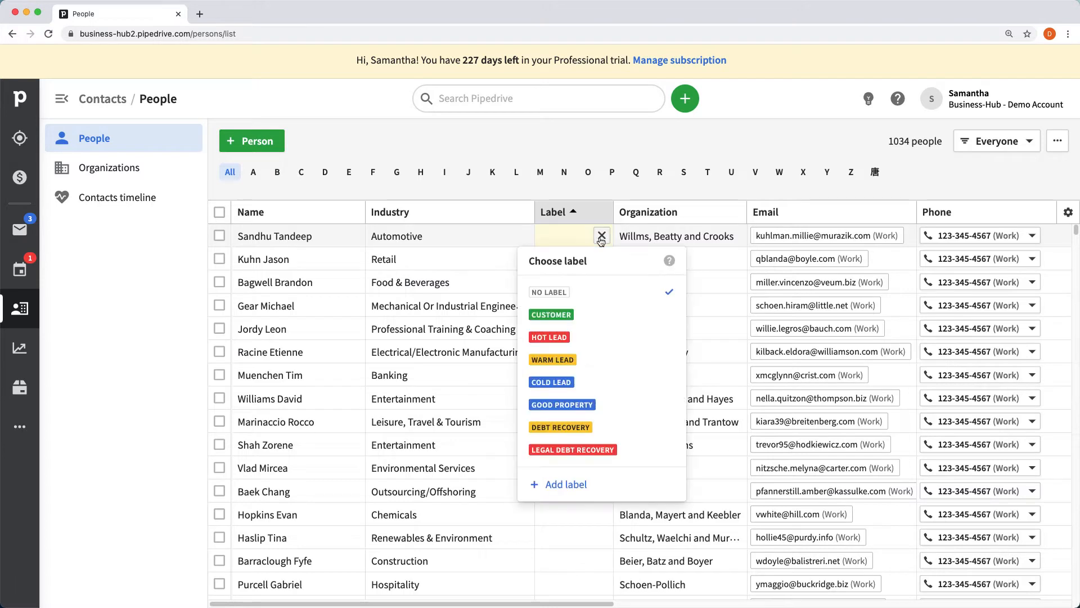
left_click(582, 315)
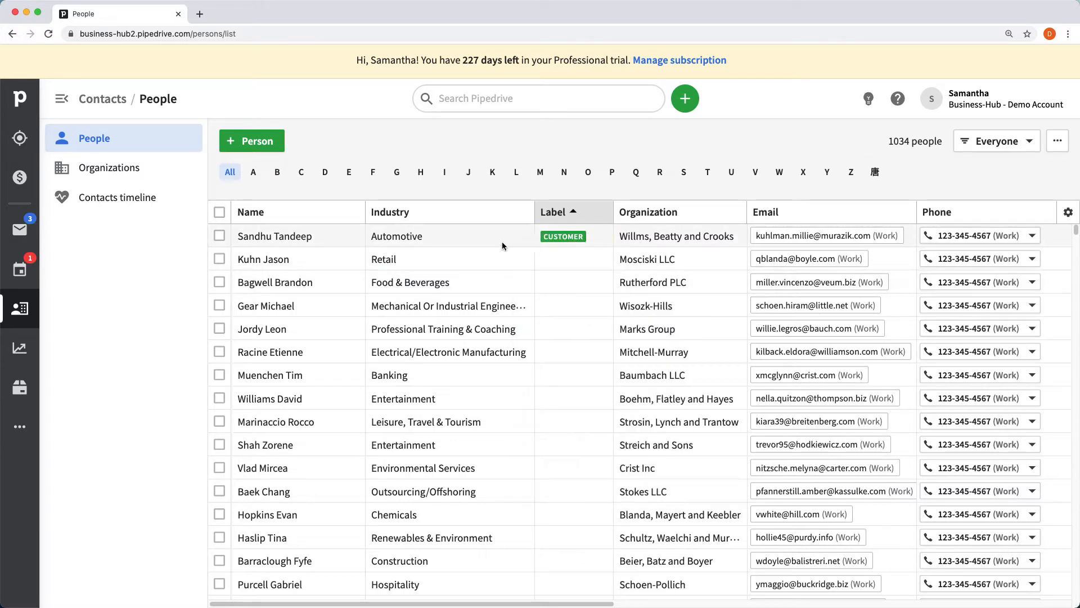
left_click(604, 237)
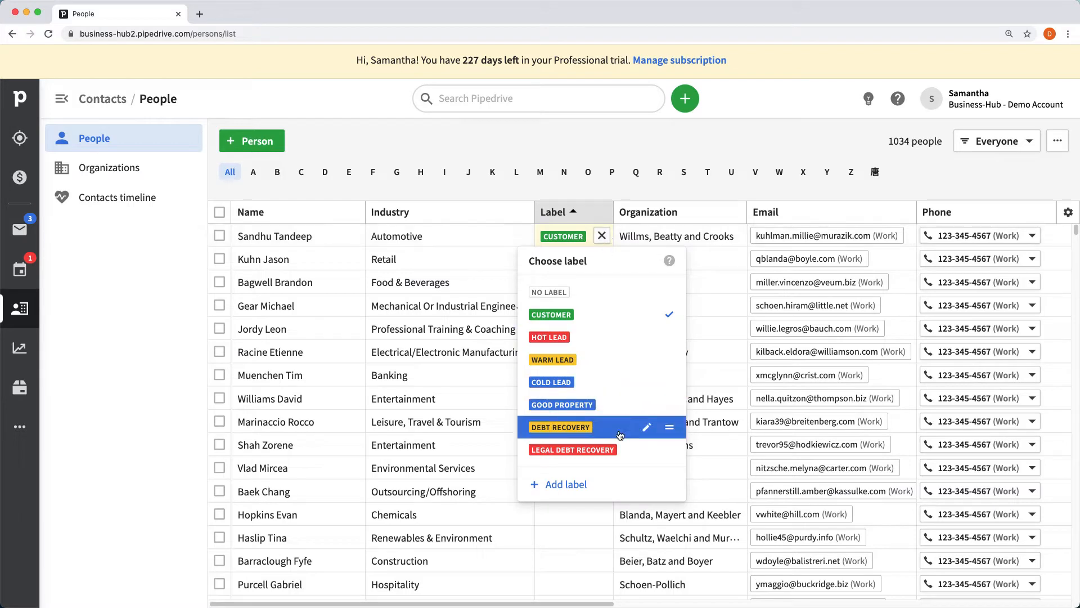
left_click(569, 427)
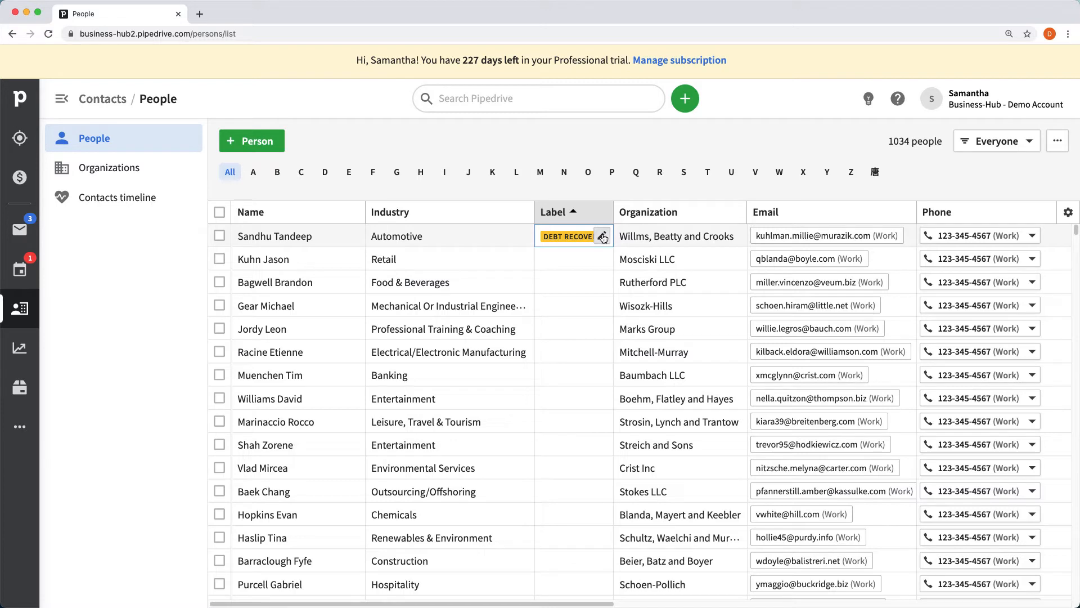
left_click(603, 237)
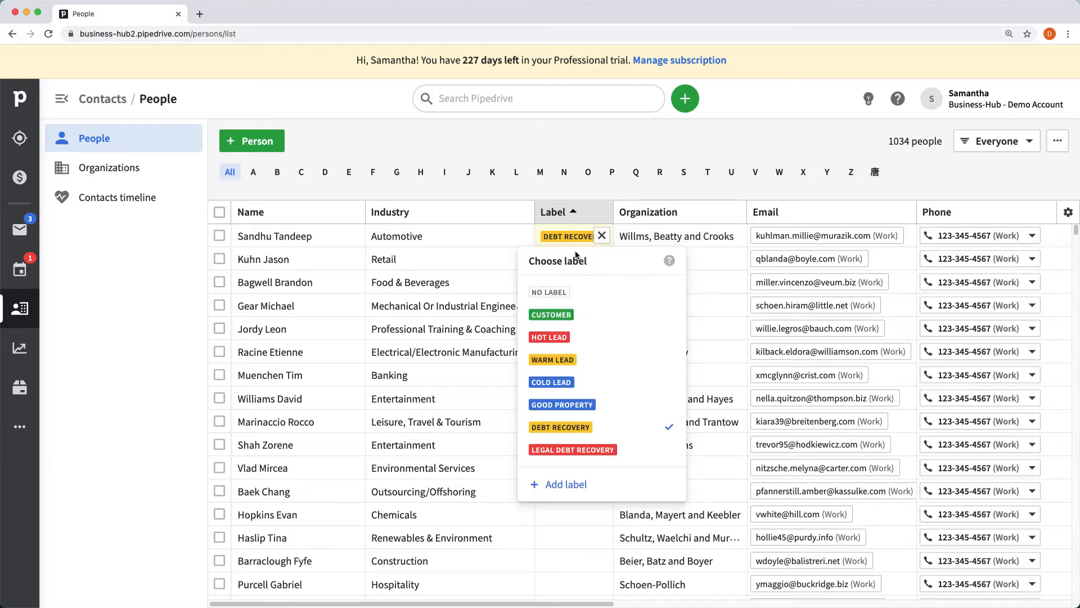
left_click(558, 240)
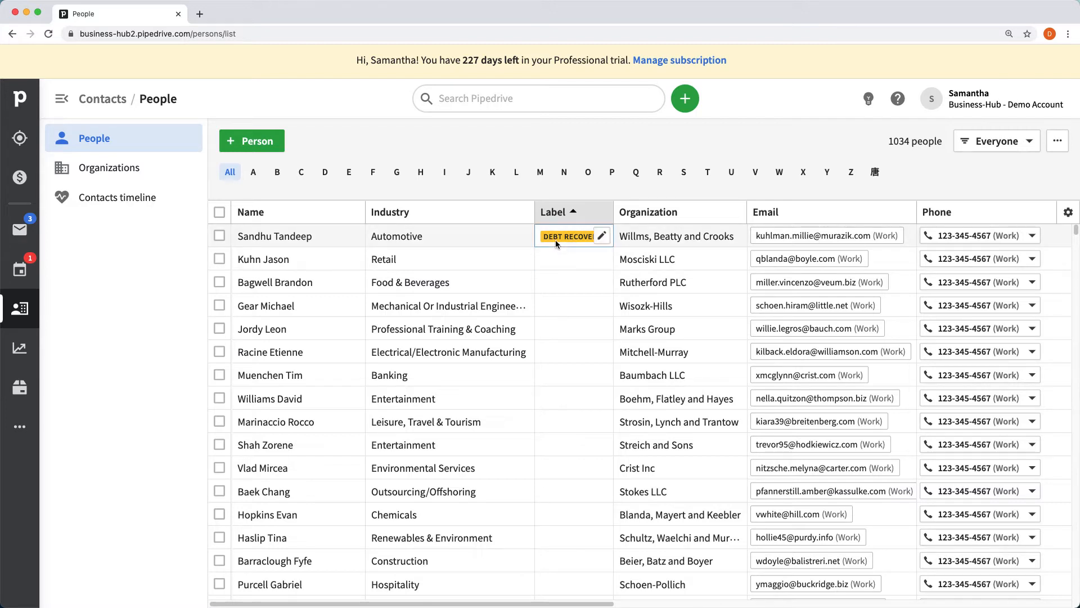
Step: Set the first person's label to Legal Debt Recovery and widen the Label column to fit the full label
left_click(602, 237)
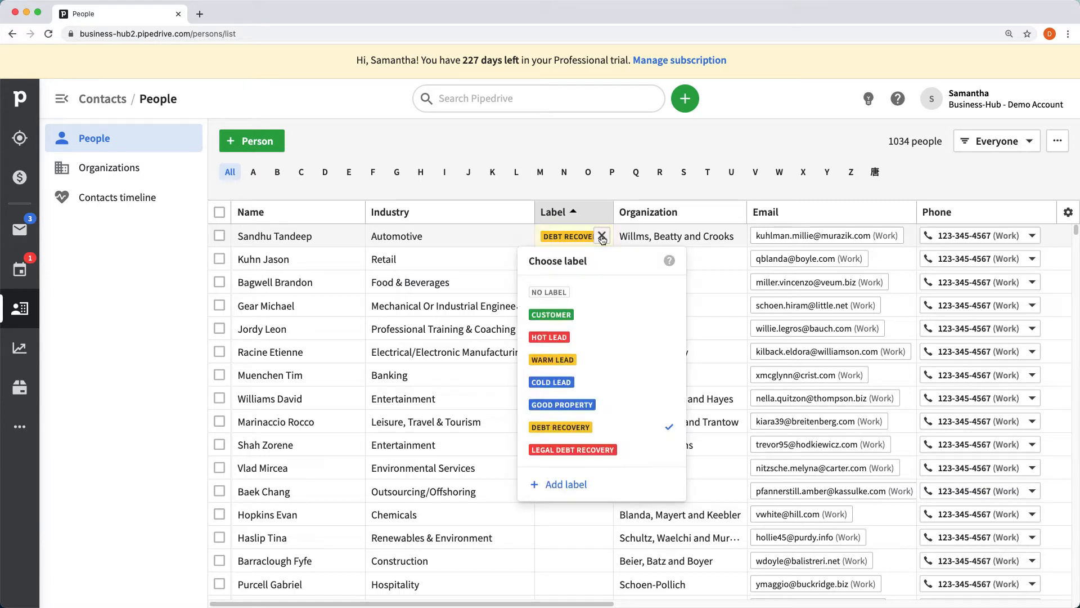
left_click(577, 450)
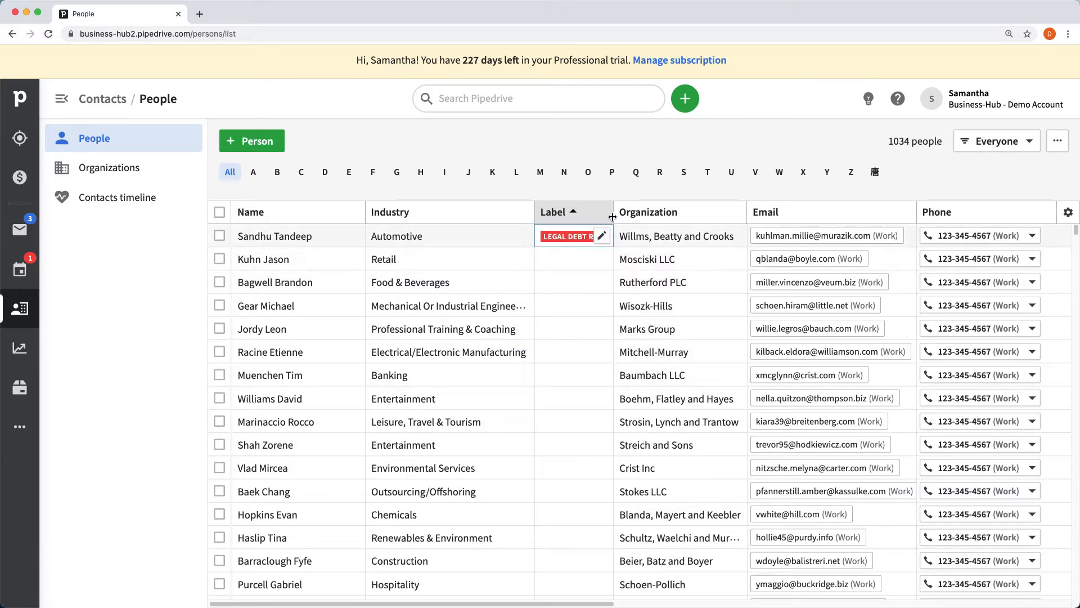
left_click_drag(613, 212, 655, 218)
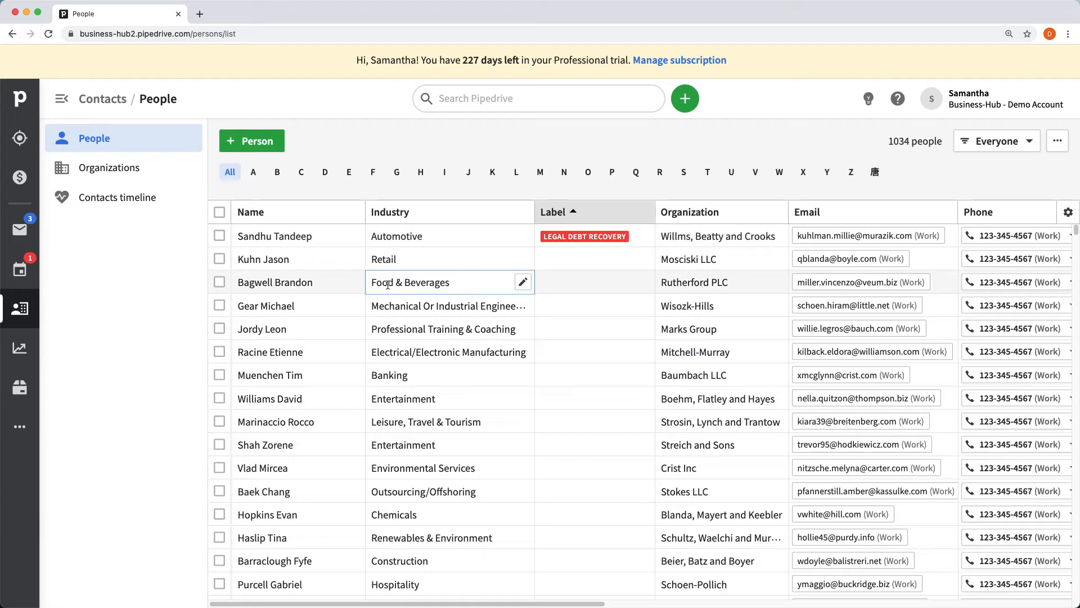
mouse_move(287, 241)
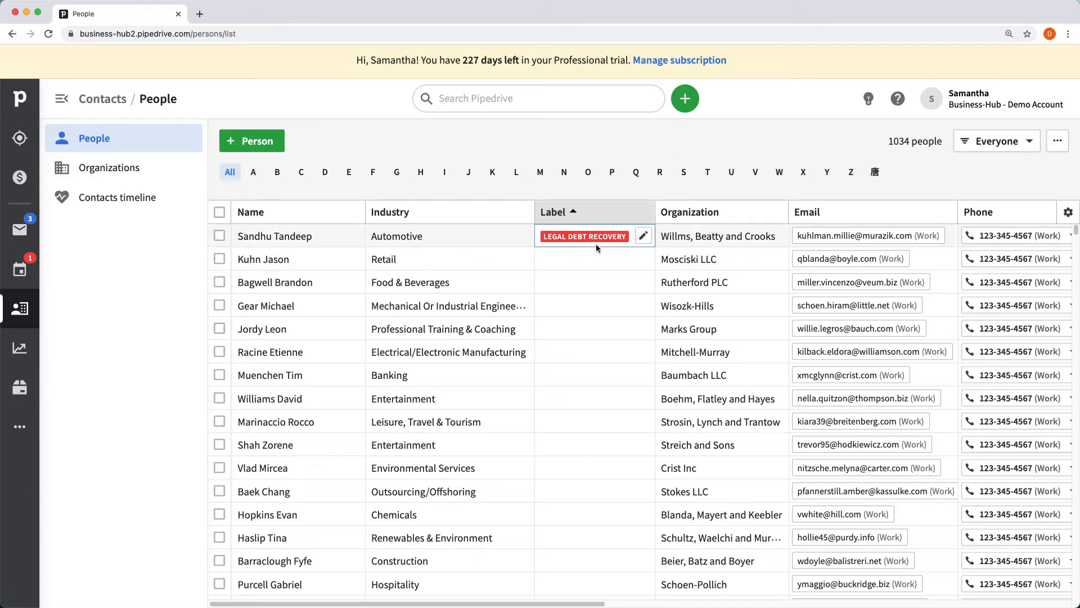
Step: Open the workflow automation page and look over the Get started templates
left_click(20, 430)
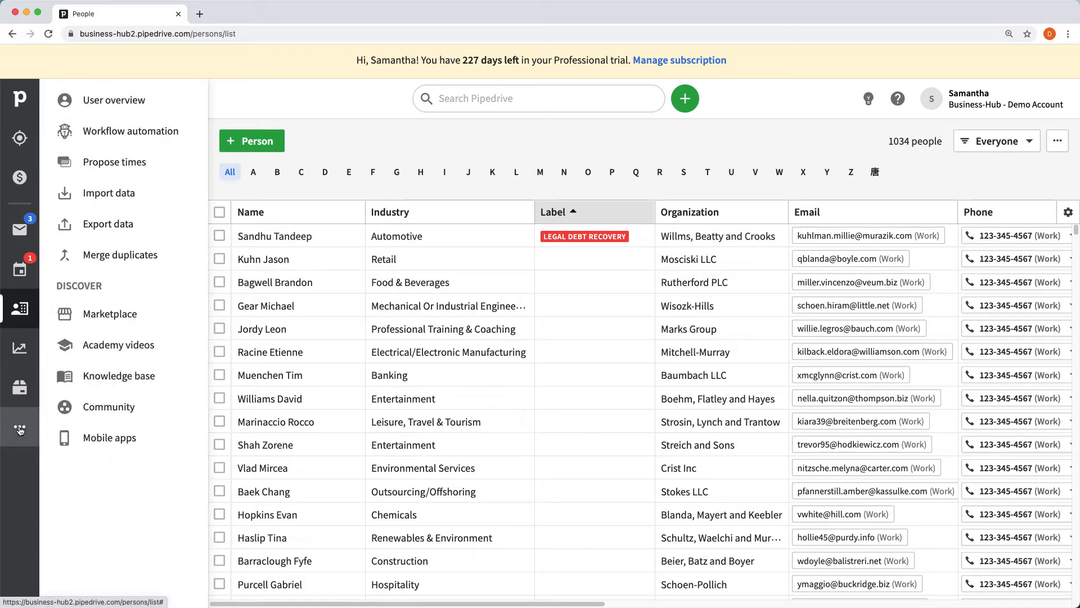
left_click(135, 134)
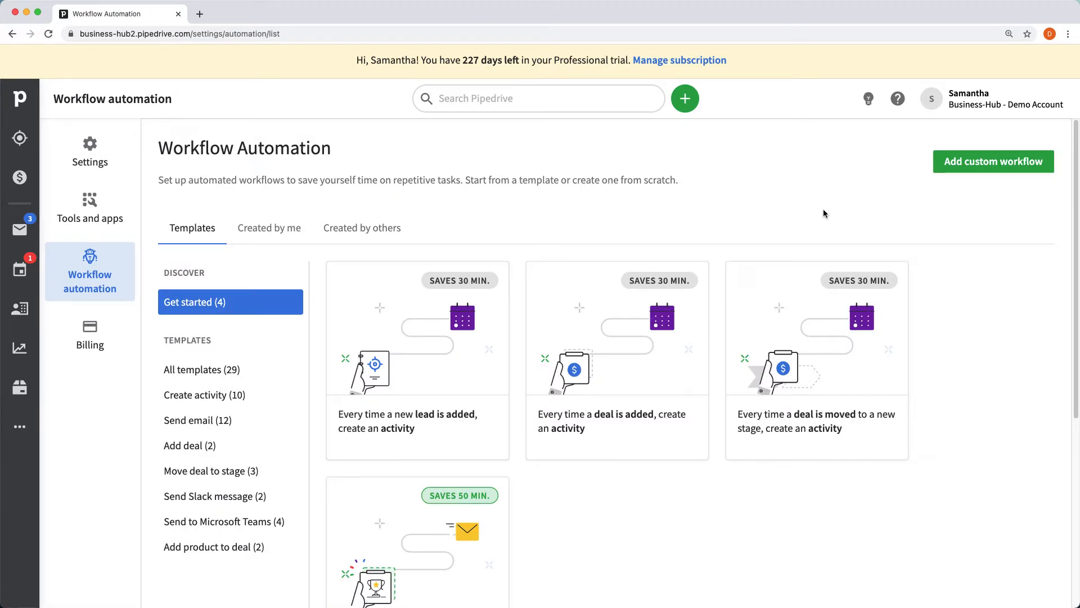
scroll(841, 210, "down", 1)
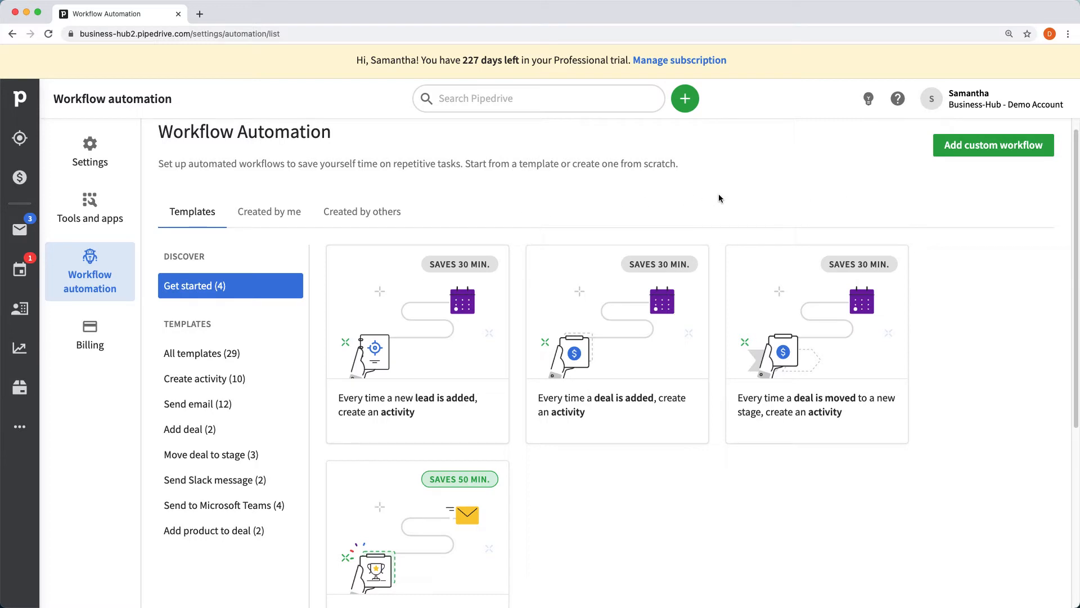
scroll(723, 196, "down", 1)
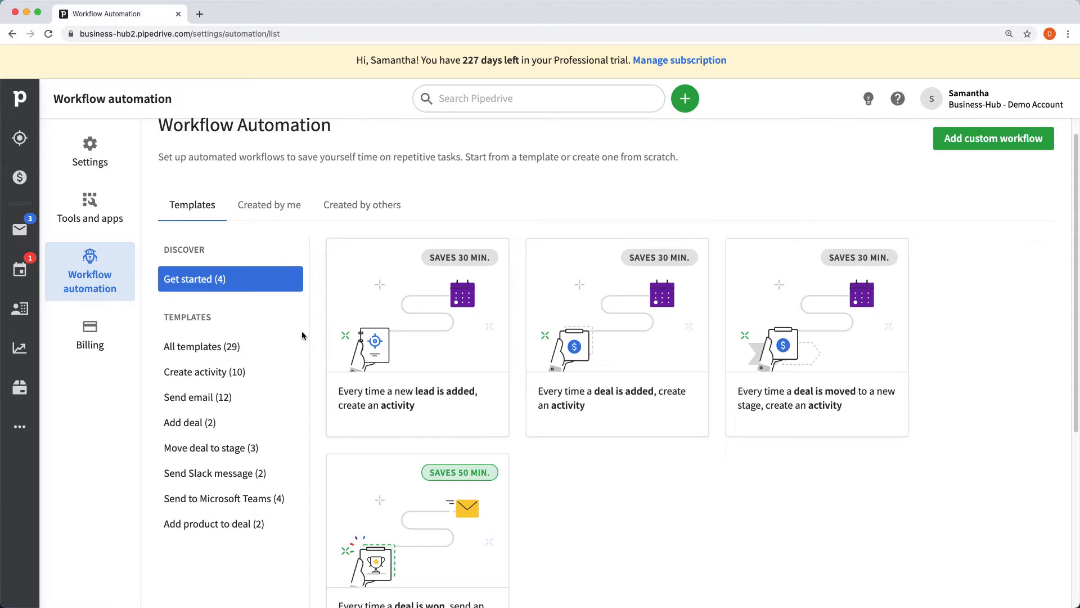
scroll(304, 332, "down", 3)
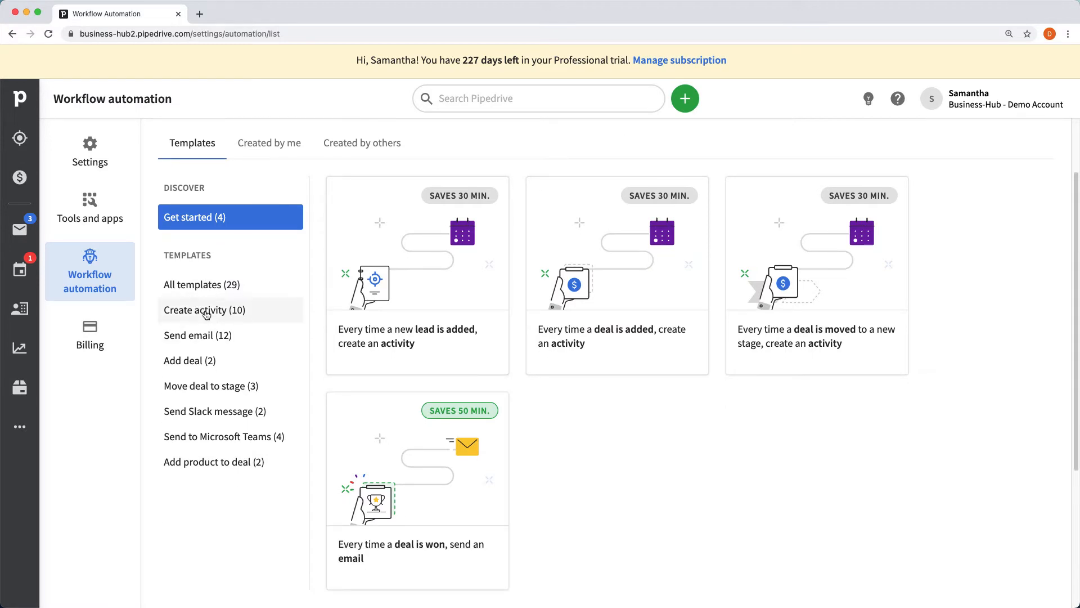
Step: Examine the Create activity workflow templates and briefly open and close the setup of the one for updated lead labels
left_click(204, 314)
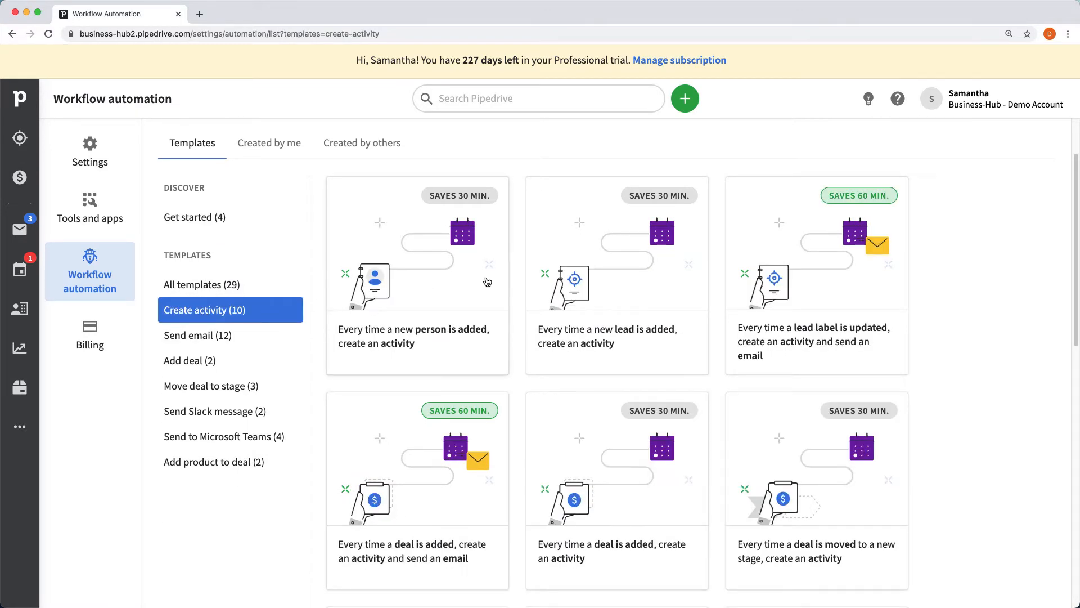
scroll(619, 279, "down", 3)
scroll(815, 279, "down", 5)
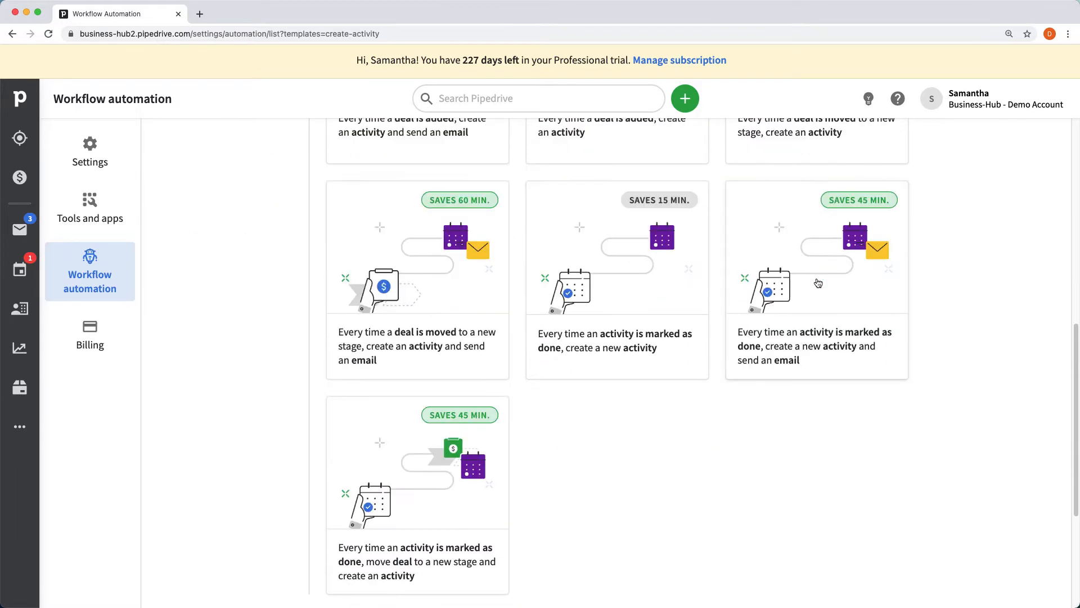
scroll(817, 281, "up", 6)
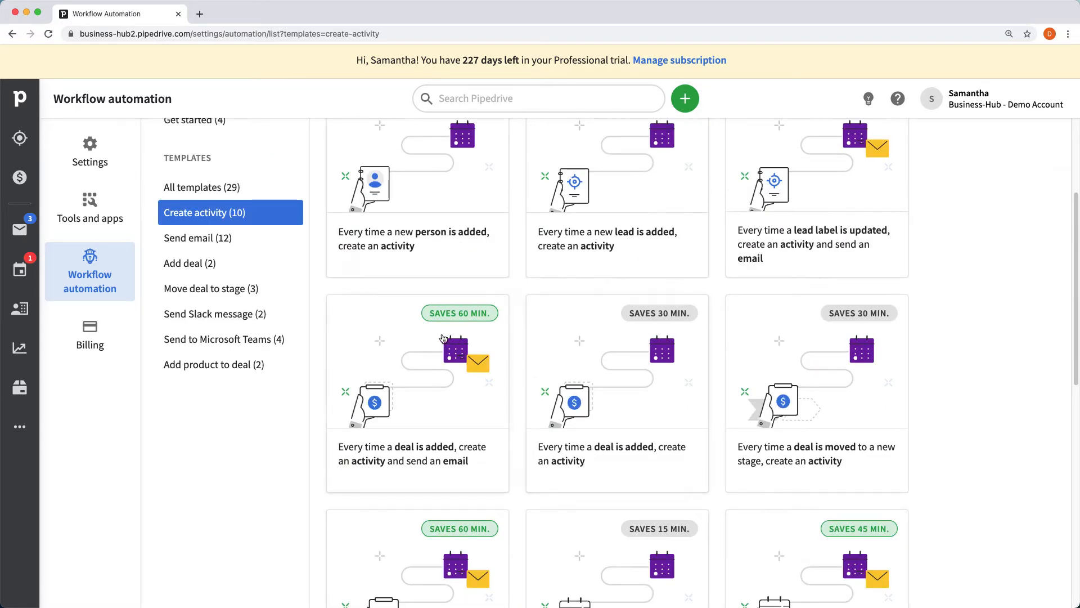
mouse_move(440, 321)
scroll(649, 381, "down", 3)
scroll(648, 380, "down", 2)
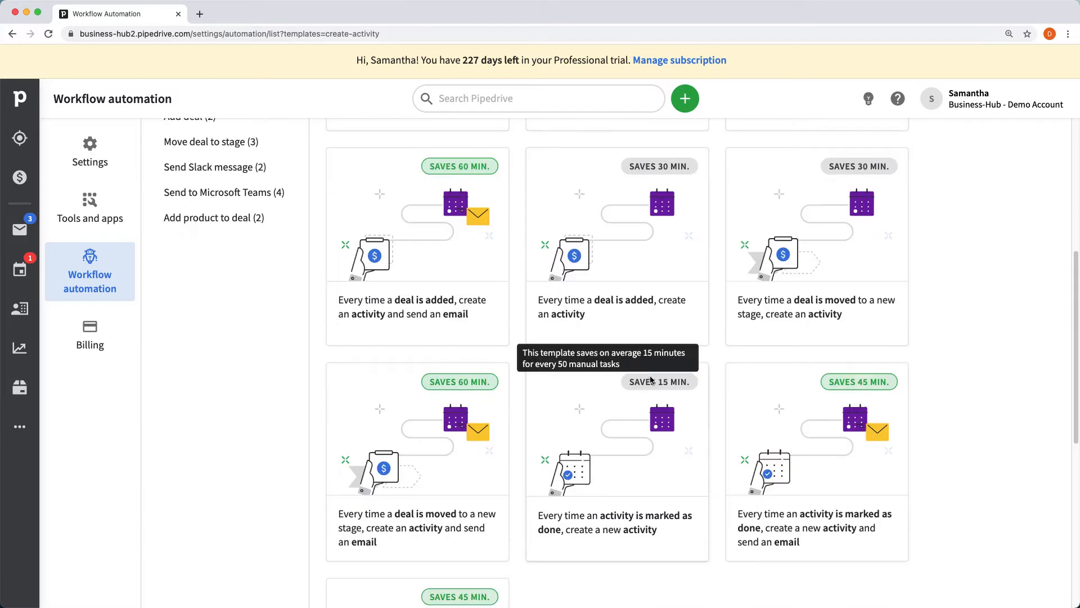
scroll(598, 325, "up", 5)
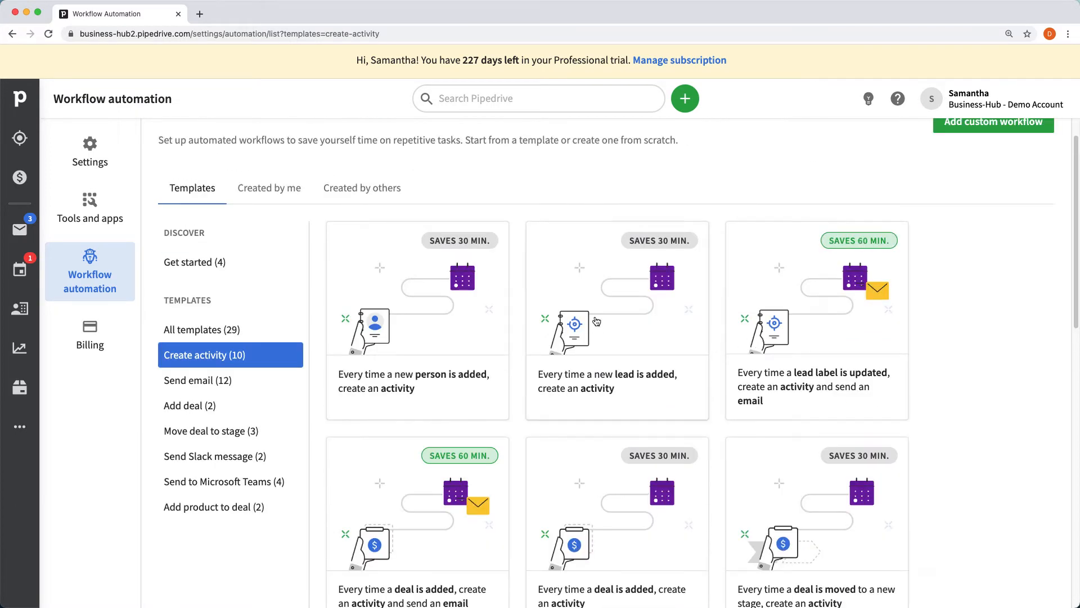
mouse_move(864, 246)
left_click(814, 378)
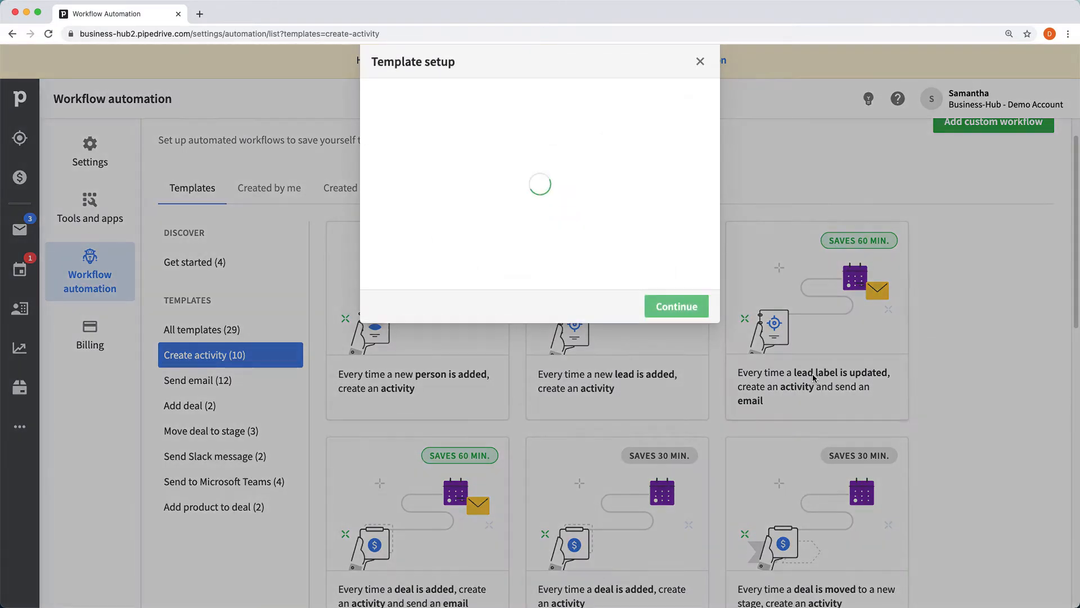
left_click(736, 325)
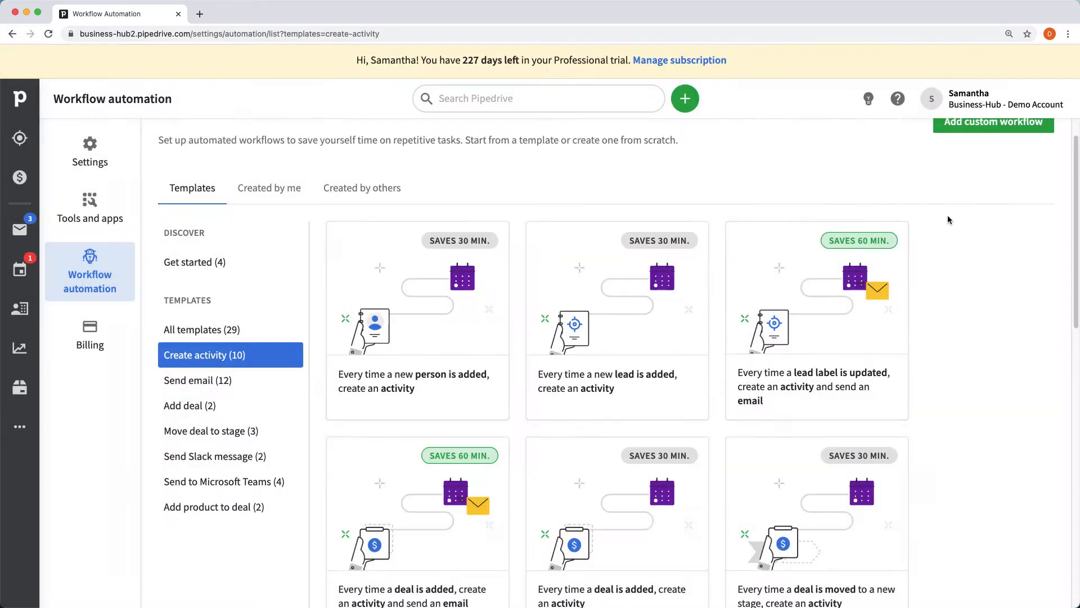
Step: Look through the template categories for sending emails, adding deals, moving deals, Slack messages, Microsoft Teams and adding products
scroll(366, 292, "down", 2)
left_click(194, 286)
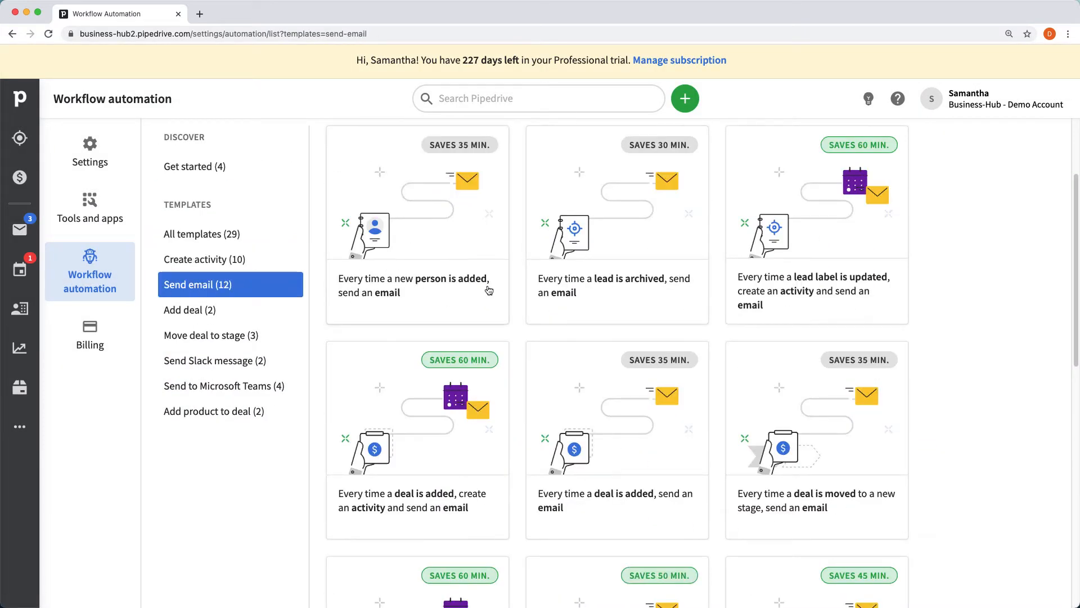
left_click(186, 311)
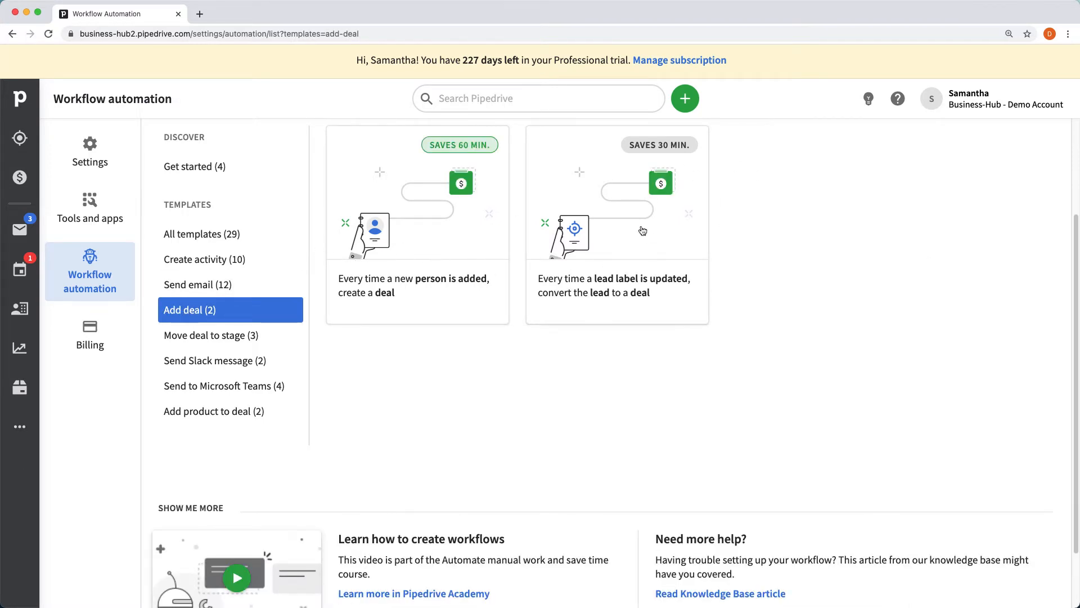
left_click(226, 337)
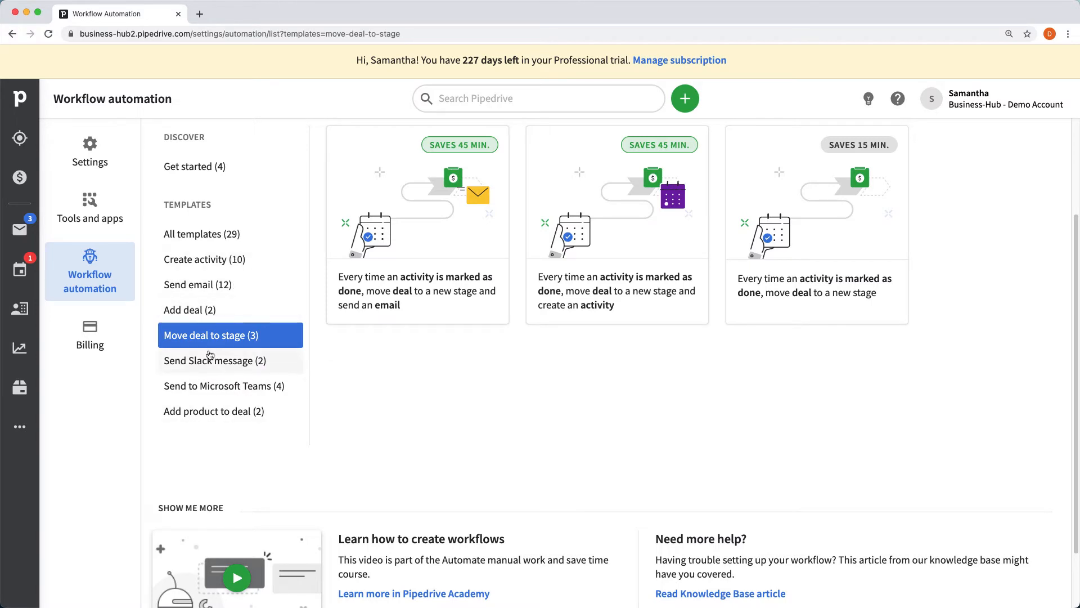
left_click(218, 370)
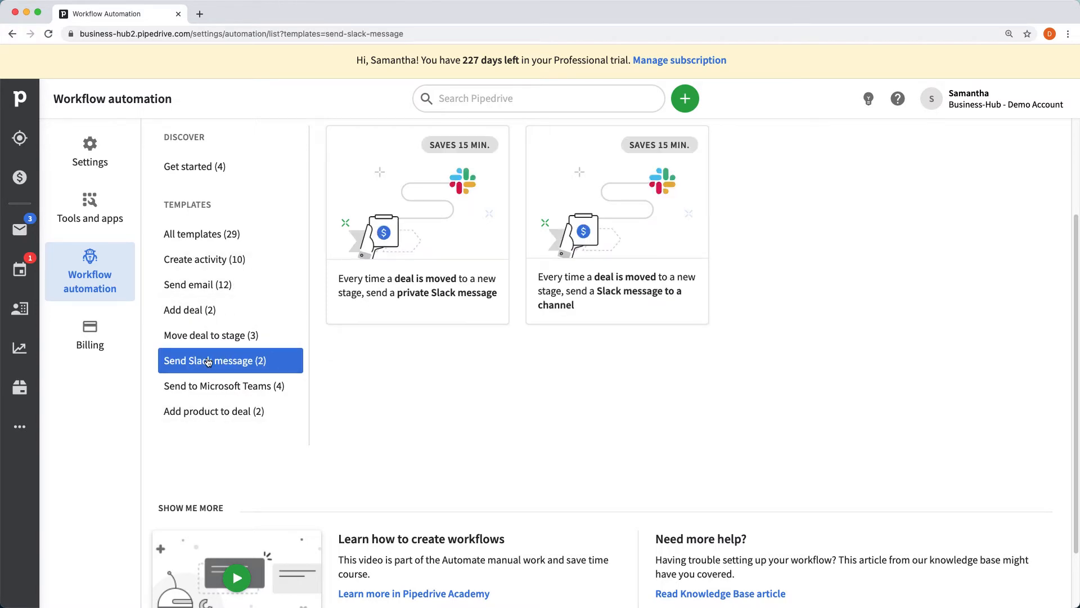
left_click(223, 387)
left_click(230, 409)
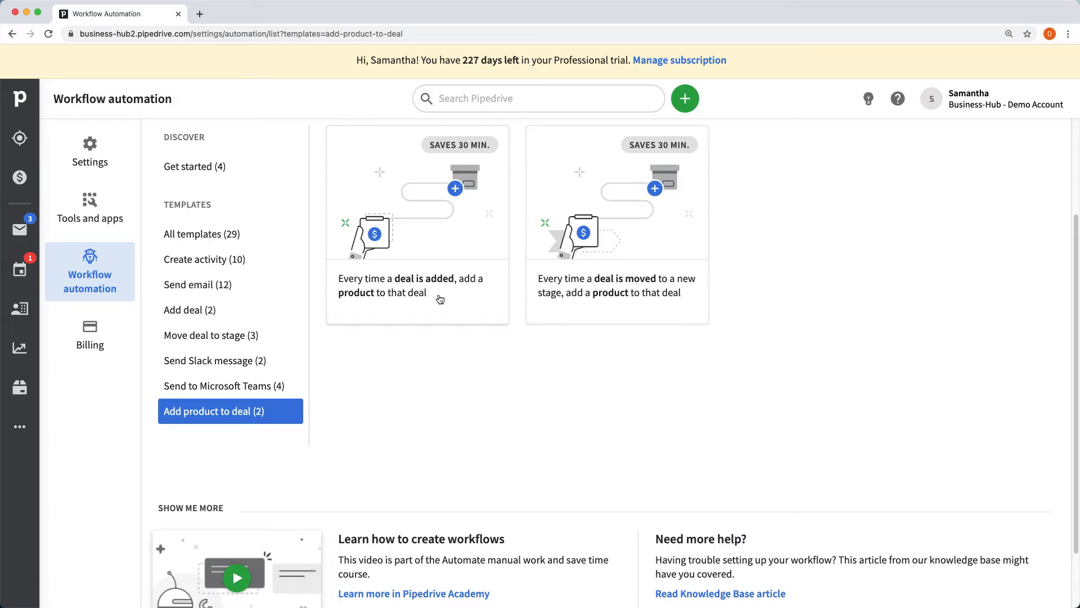
Step: Examine the self-created workflows, loading more entries to reach the Debt Recovery Deal and New Debt Recovery Activities automations
scroll(364, 287, "up", 3)
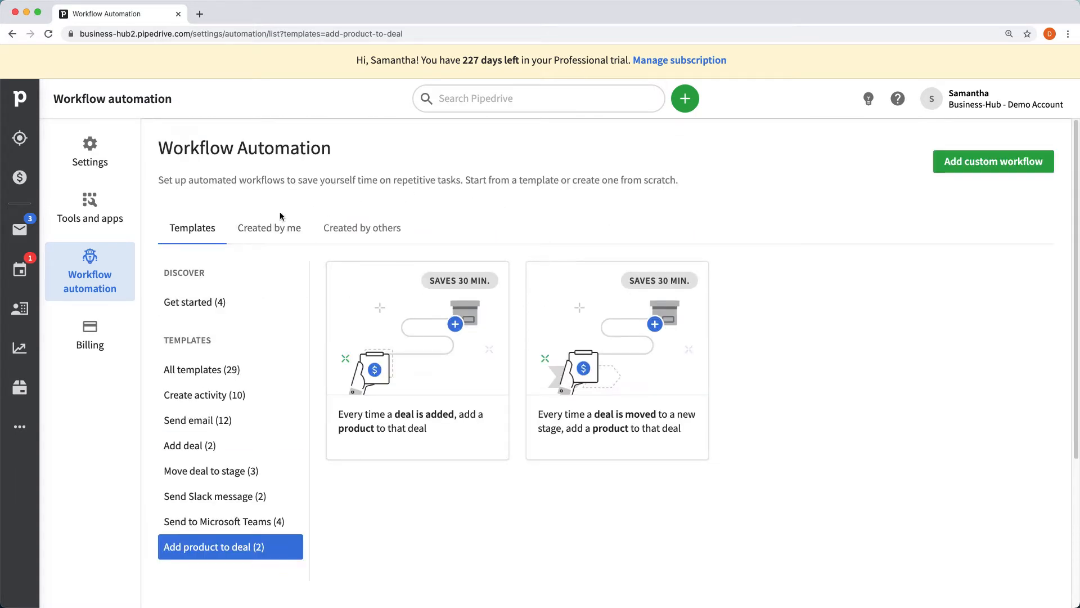
left_click(269, 228)
scroll(692, 307, "down", 10)
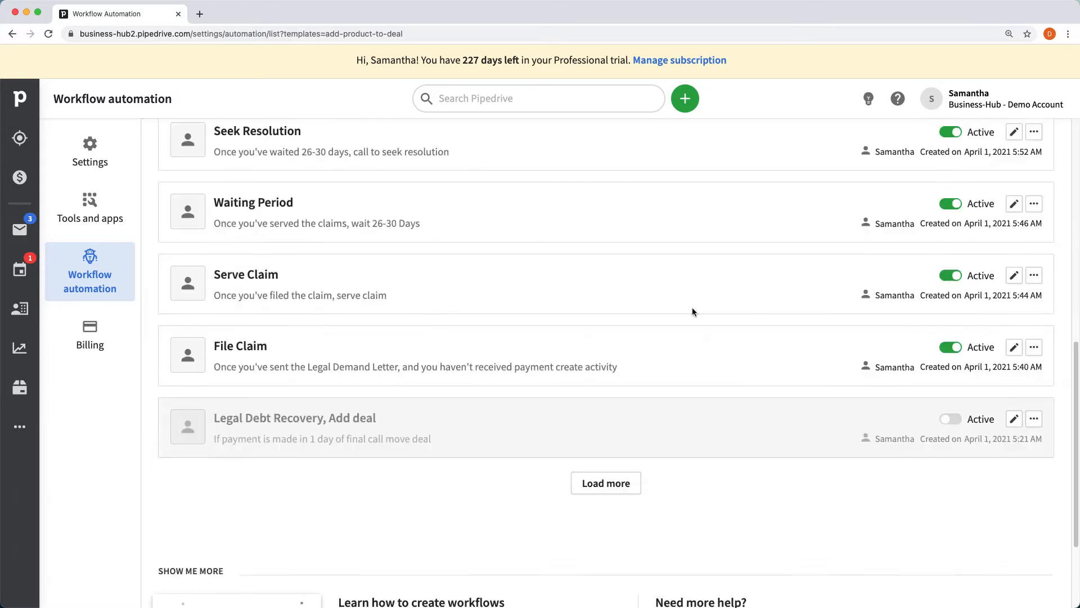
left_click(618, 486)
scroll(388, 347, "down", 2)
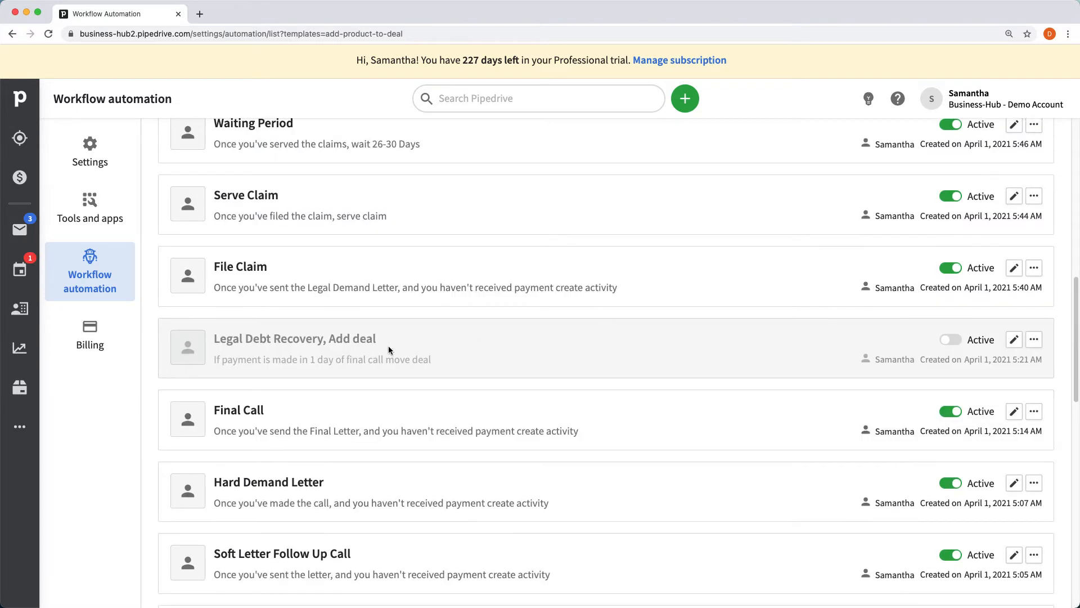
scroll(514, 347, "down", 20)
scroll(514, 347, "up", 5)
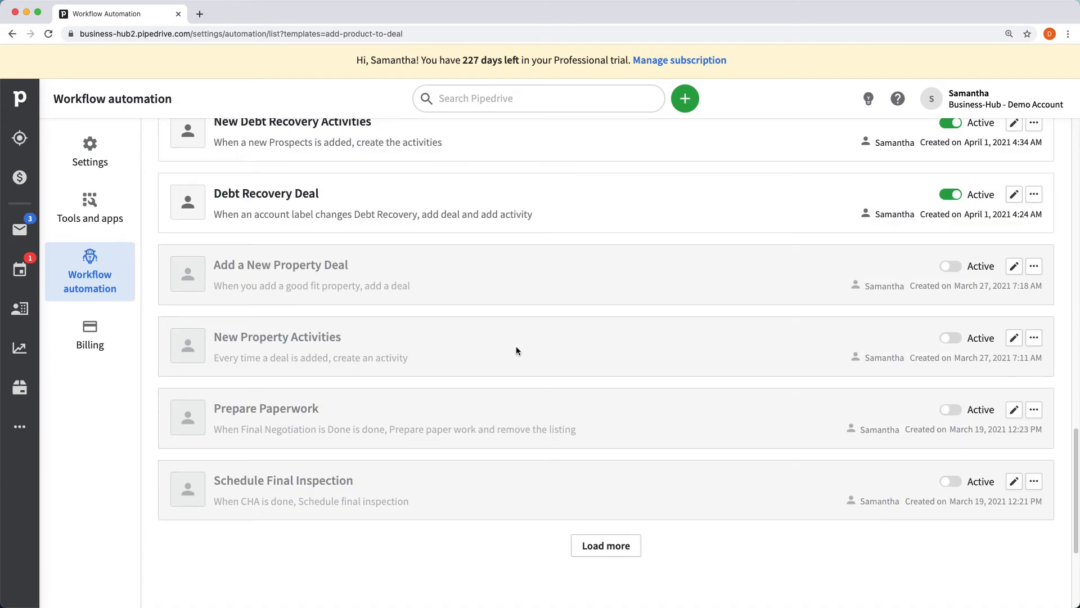
scroll(516, 350, "up", 1)
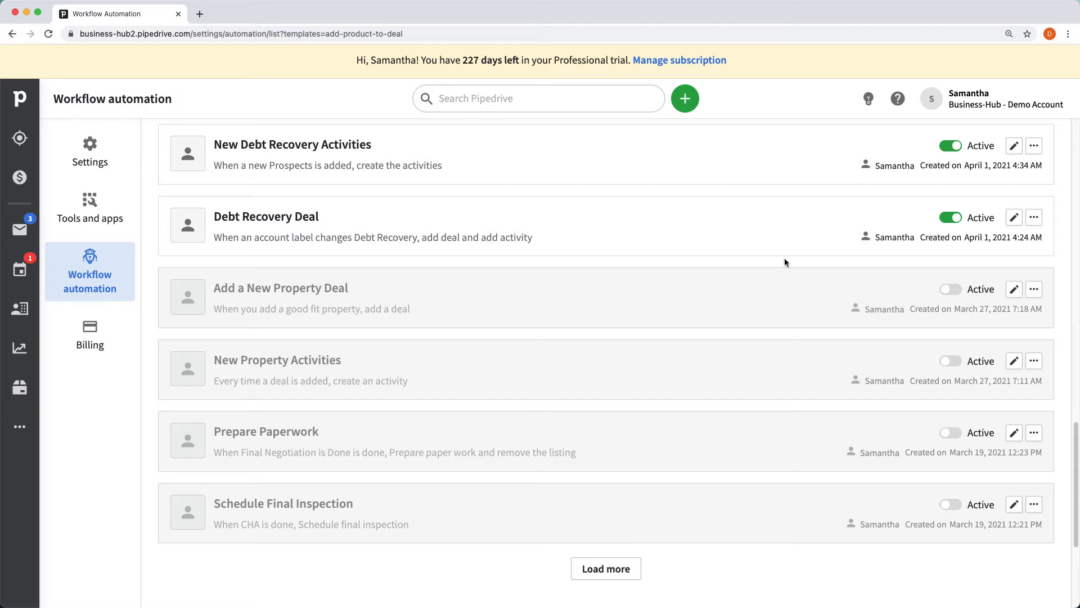
Step: Open the Debt Recovery Deal automation for editing and review its trigger, label conditions and Create deal action
left_click(1015, 218)
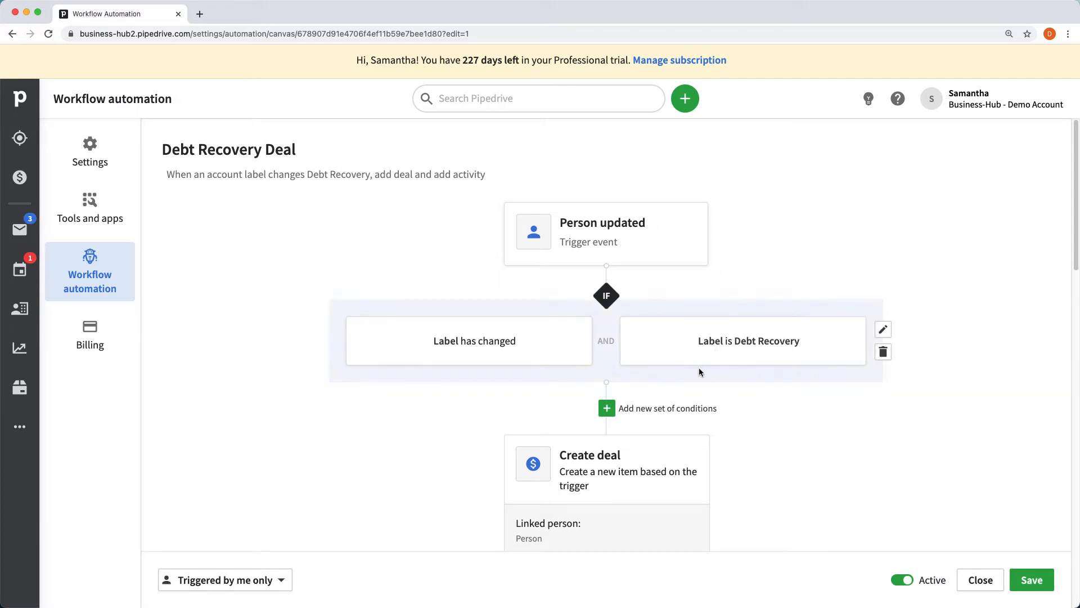
scroll(699, 367, "down", 1)
scroll(816, 361, "down", 1)
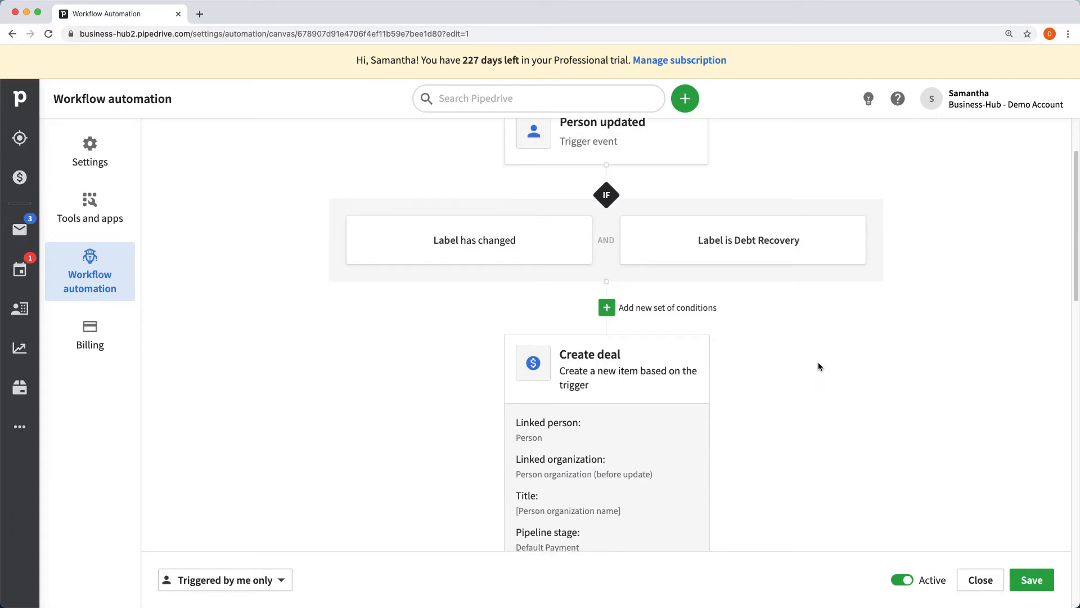
scroll(819, 366, "down", 2)
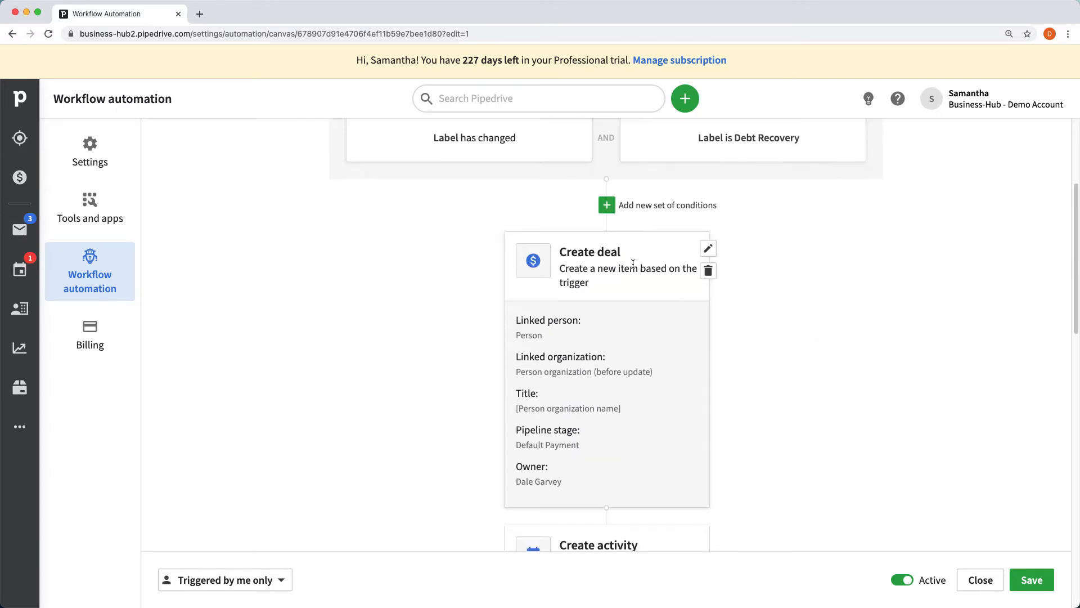
Step: Open the Create deal action, review its pipeline stage and owner options, and apply it with the existing settings
left_click(709, 252)
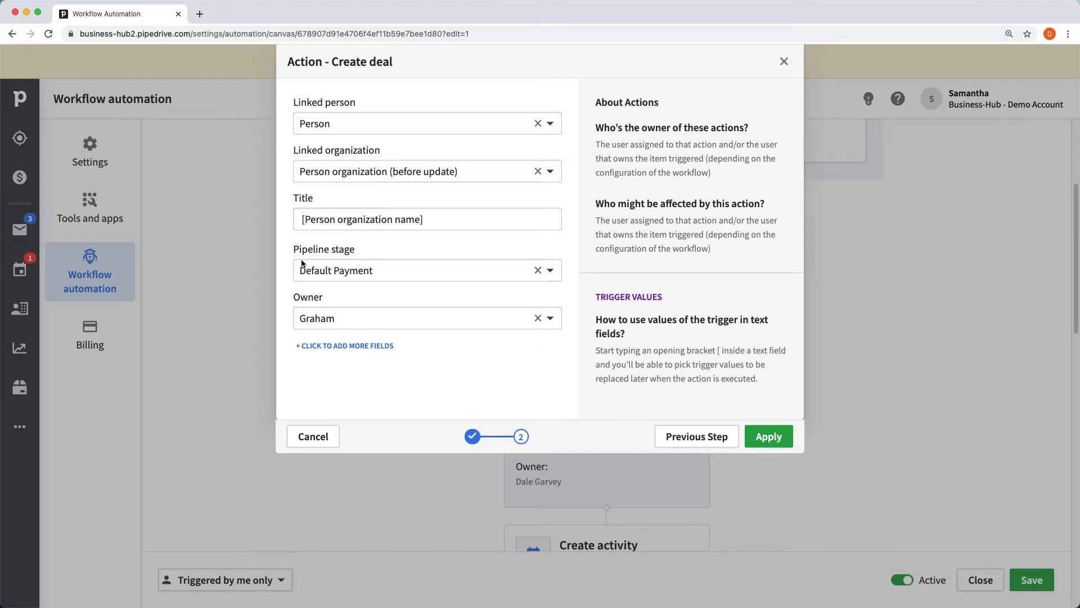
left_click(394, 274)
scroll(428, 390, "down", 5)
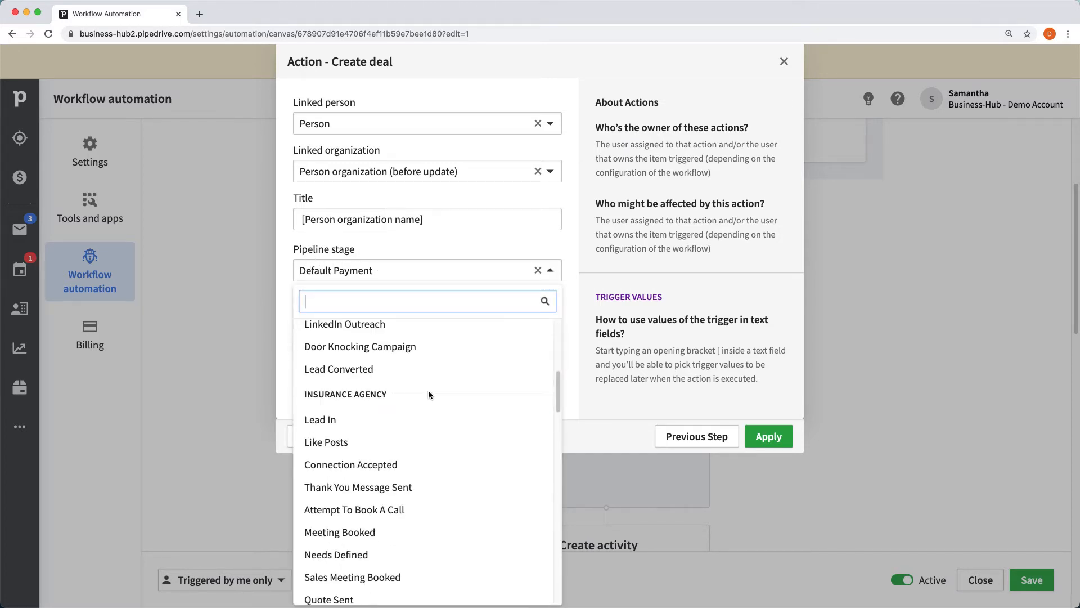
scroll(429, 396, "down", 5)
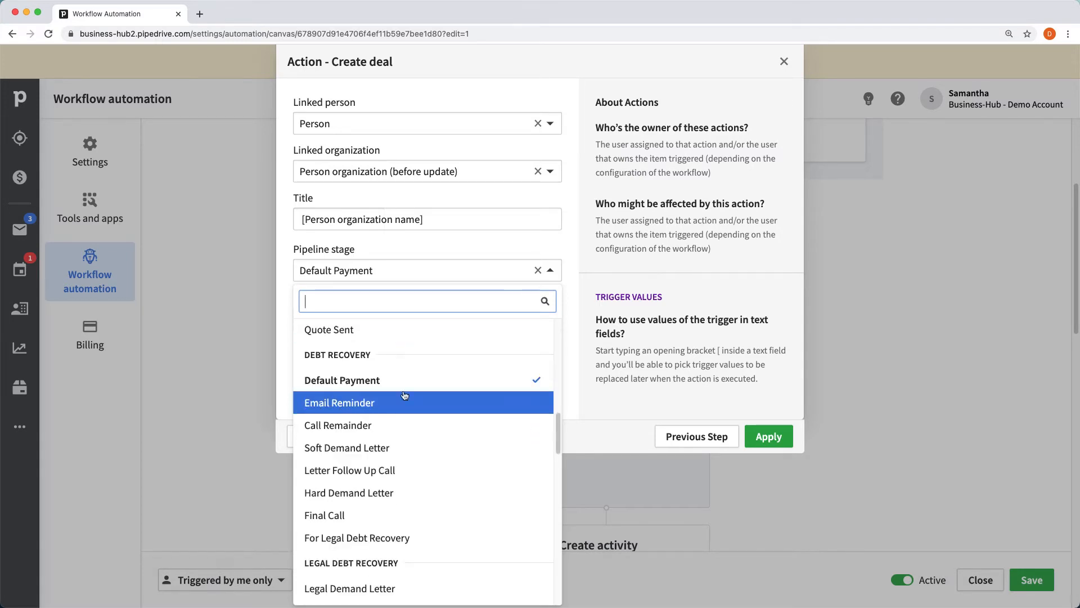
left_click(546, 236)
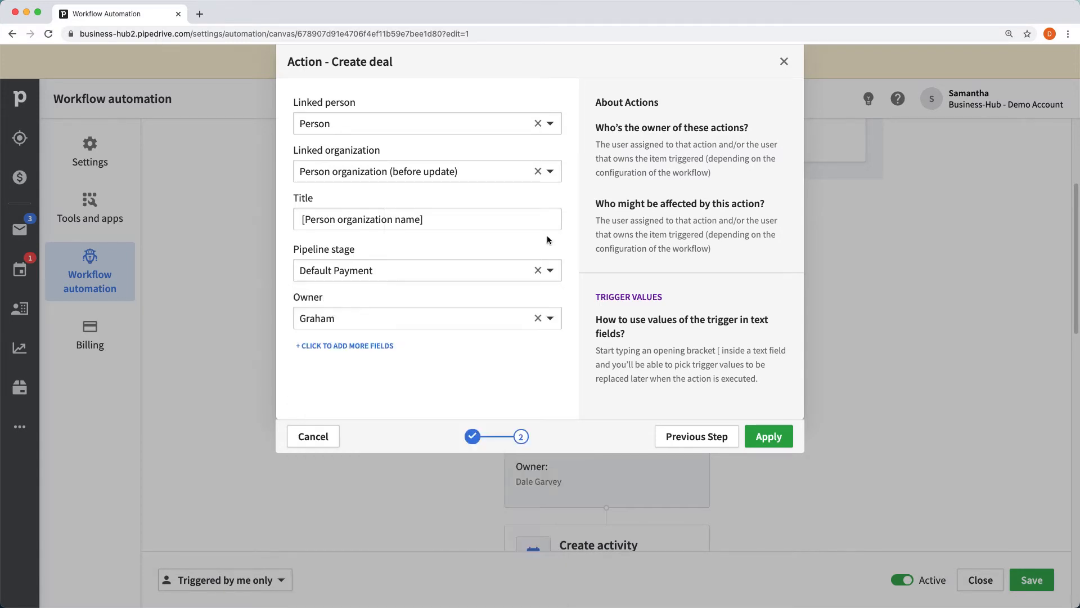
left_click(383, 318)
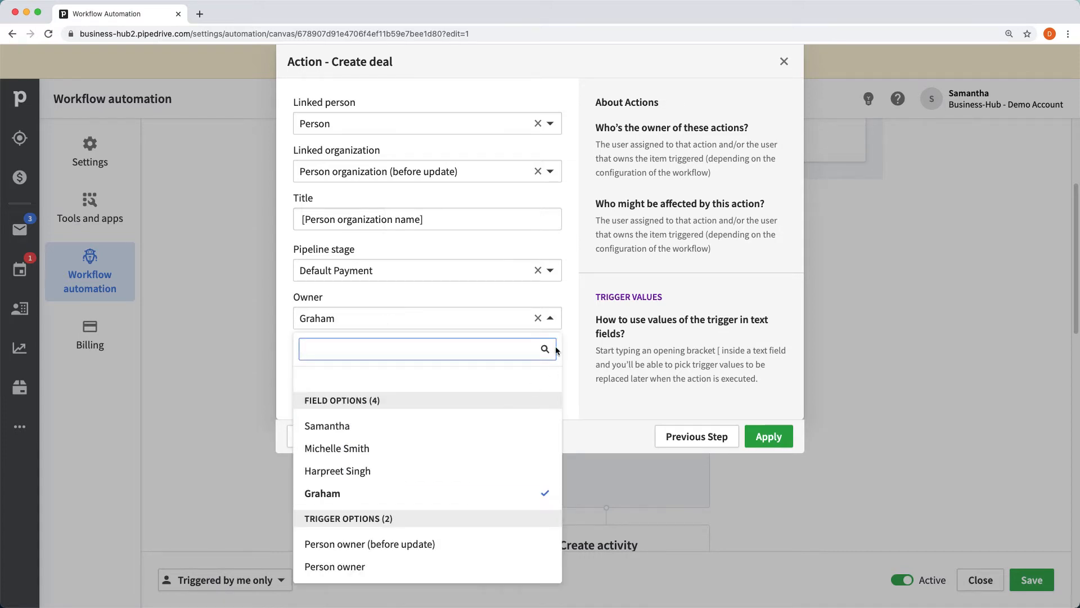
left_click(569, 294)
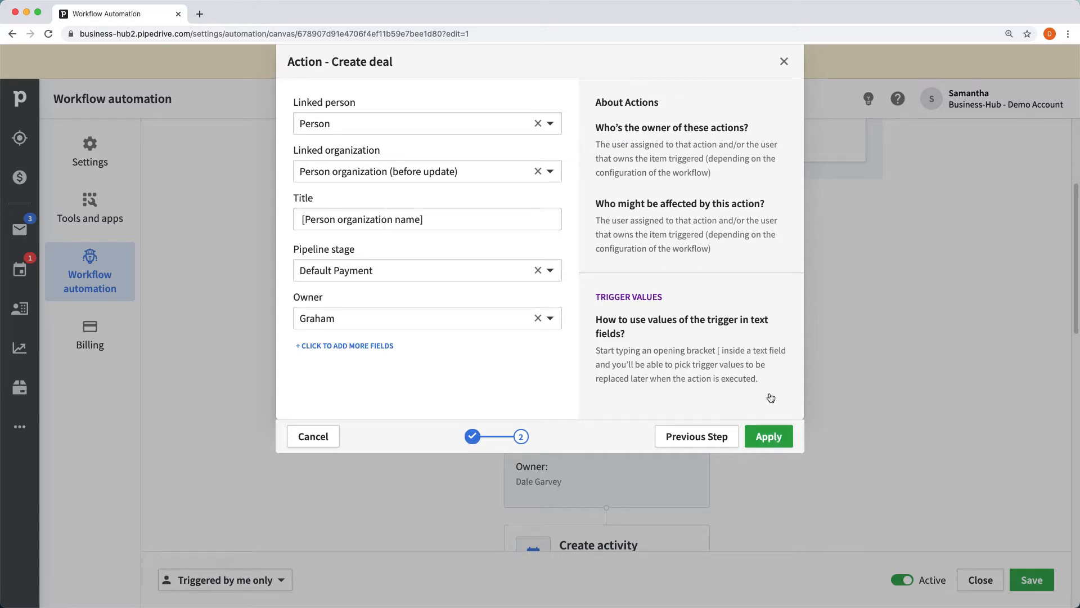
left_click(768, 437)
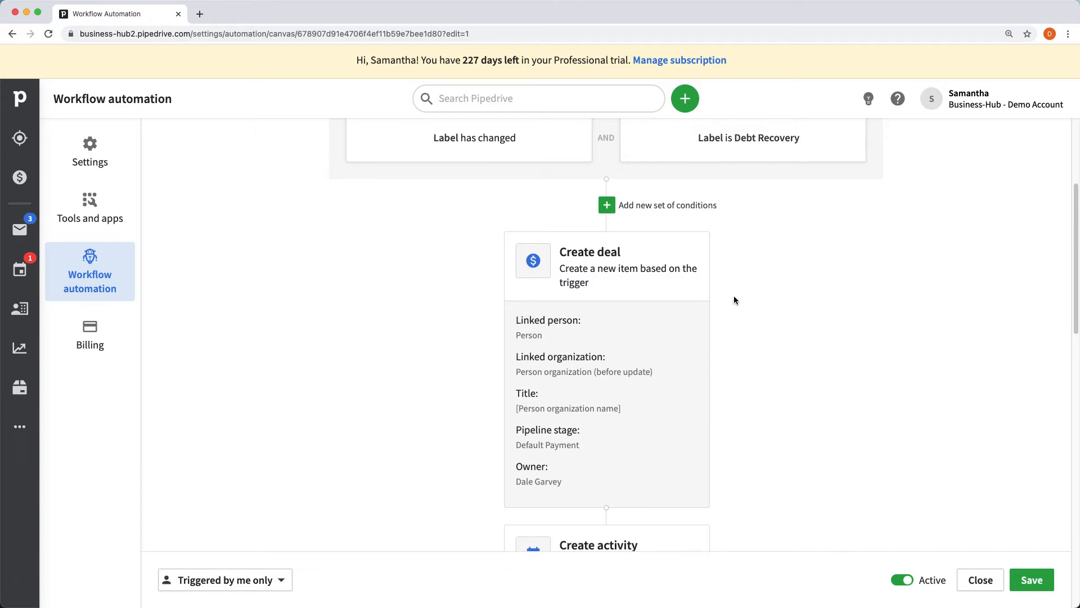
Step: Open the Send Email Reminder activity action and review its subject and activity type options, keeping Send Email Reminder as the type
scroll(740, 309, "down", 1)
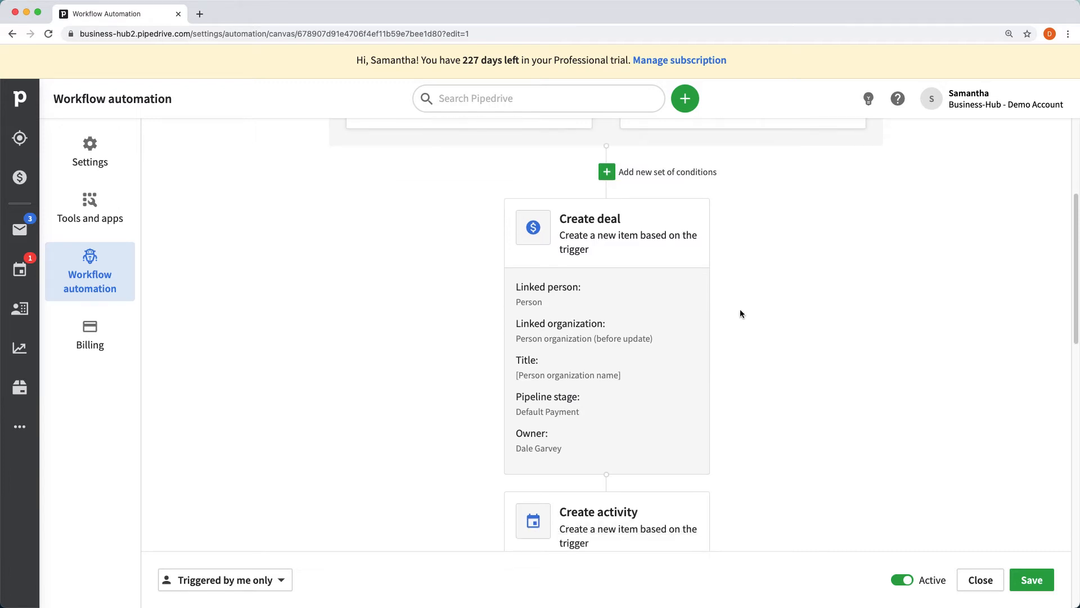
scroll(740, 311, "down", 5)
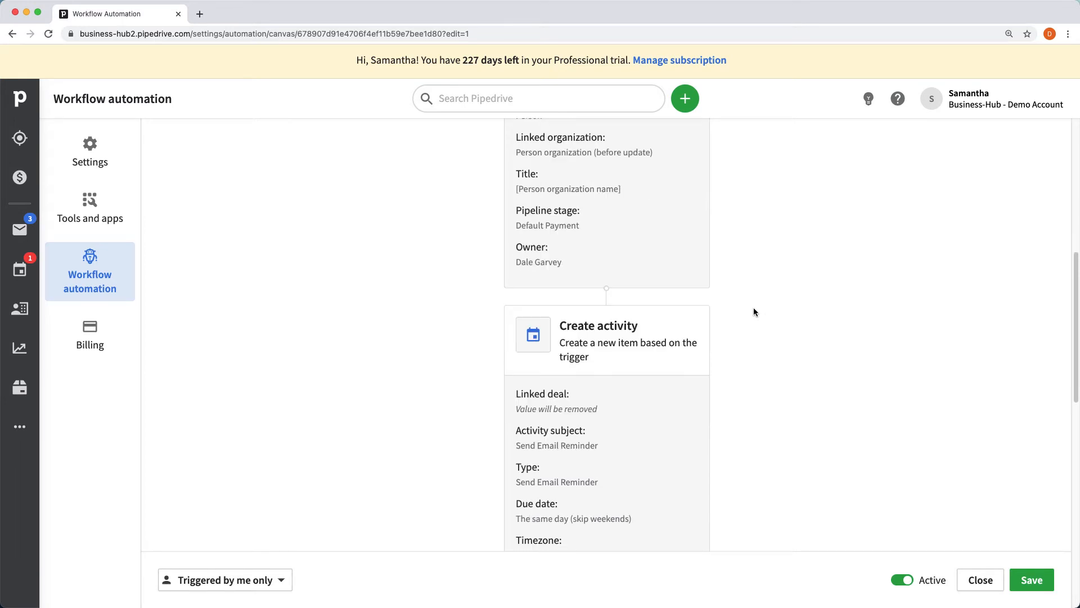
scroll(754, 312, "down", 5)
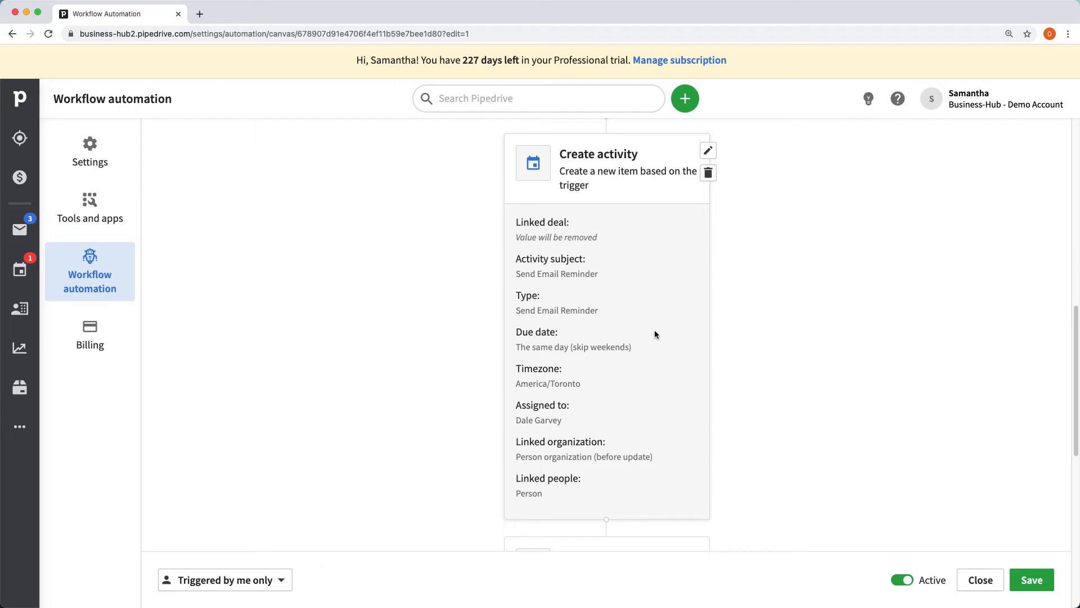
left_click(704, 150)
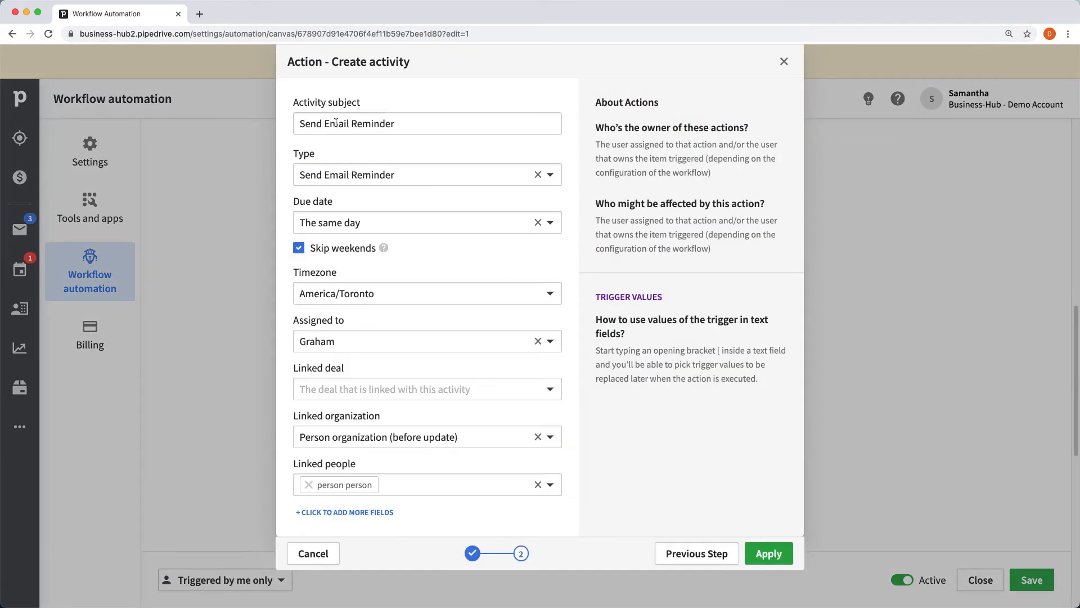
triple_click(309, 122)
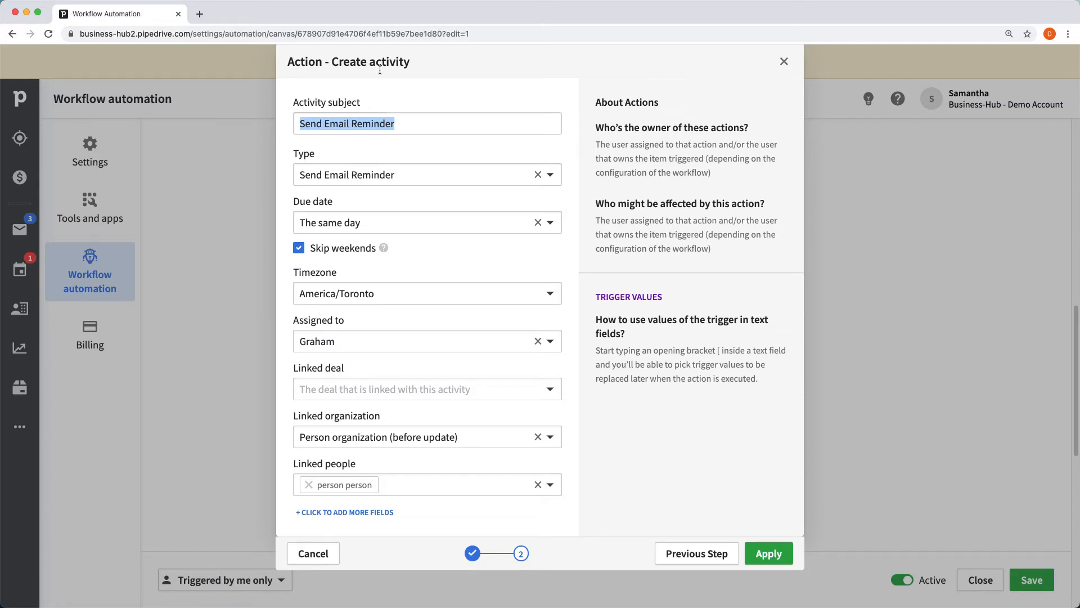
left_click(394, 138)
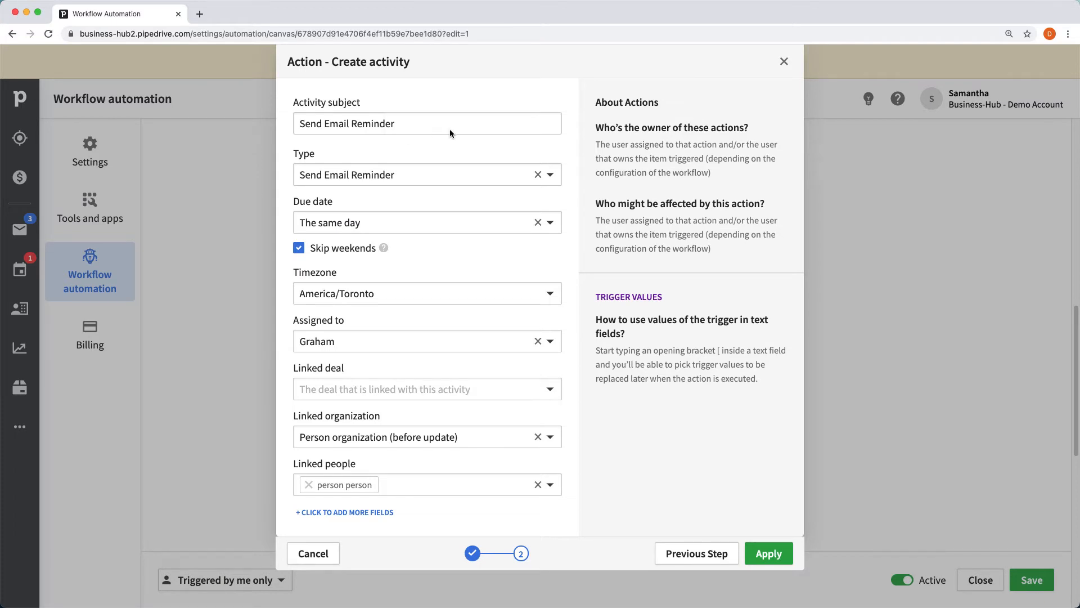
left_click(395, 171)
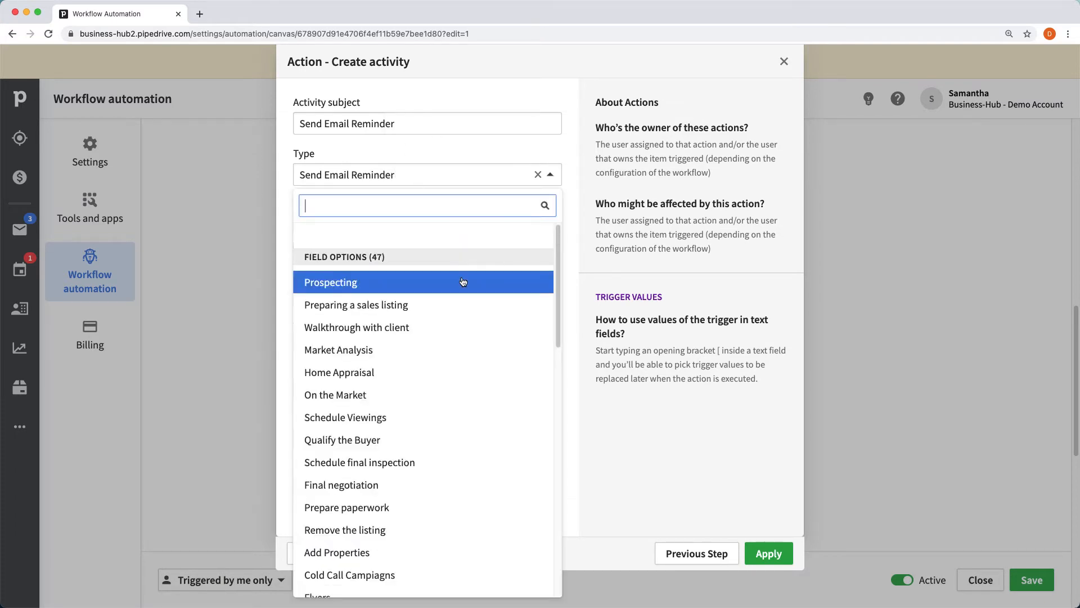
scroll(460, 348, "down", 8)
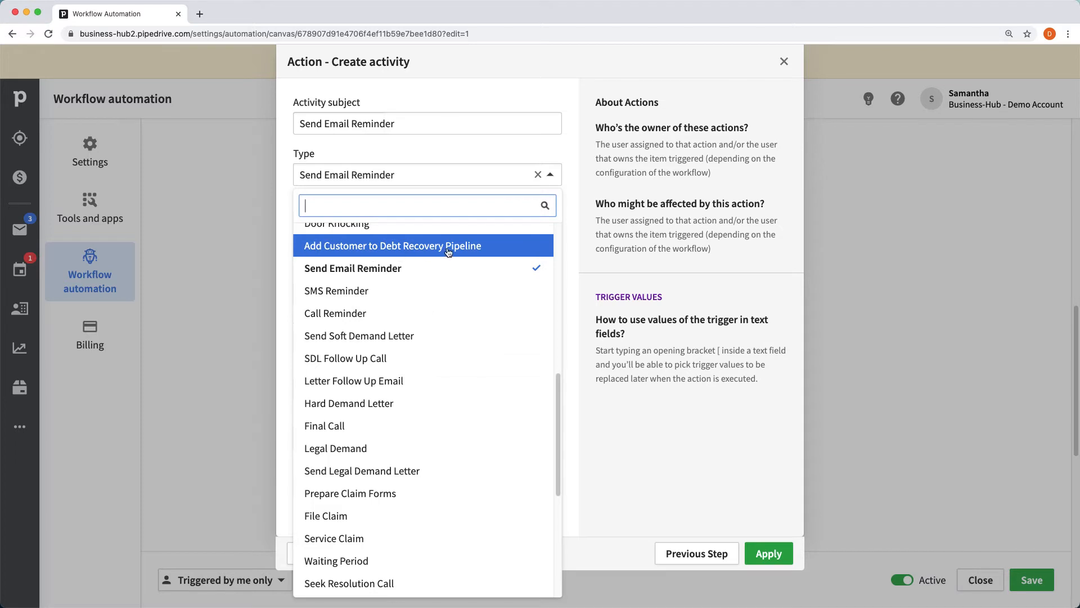
left_click(399, 273)
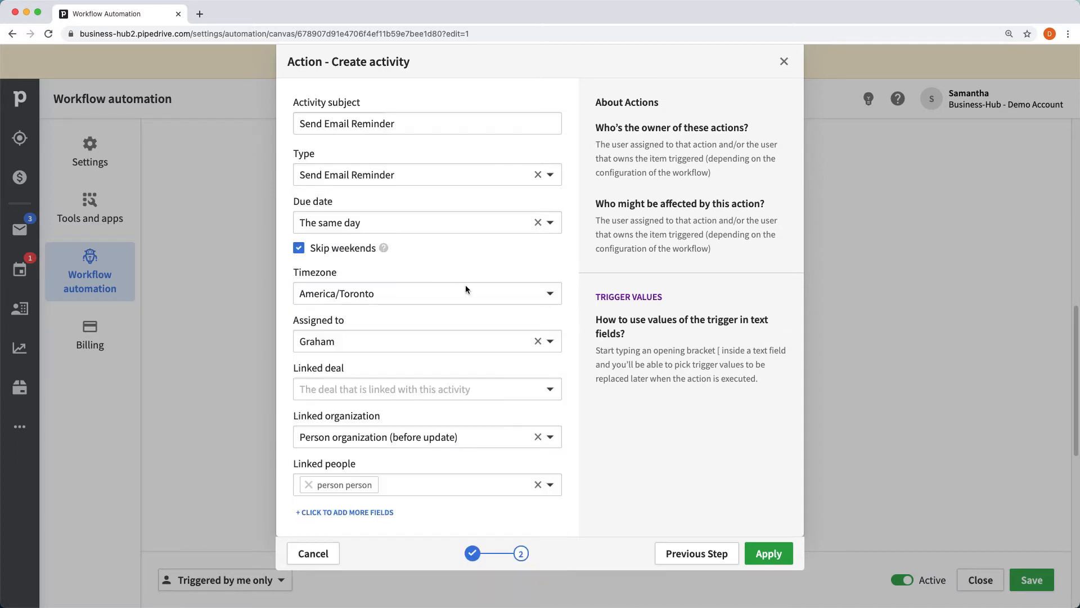
Step: Check the timezone and assignee options of the Send Email Reminder activity, then close its settings without changes
left_click(378, 293)
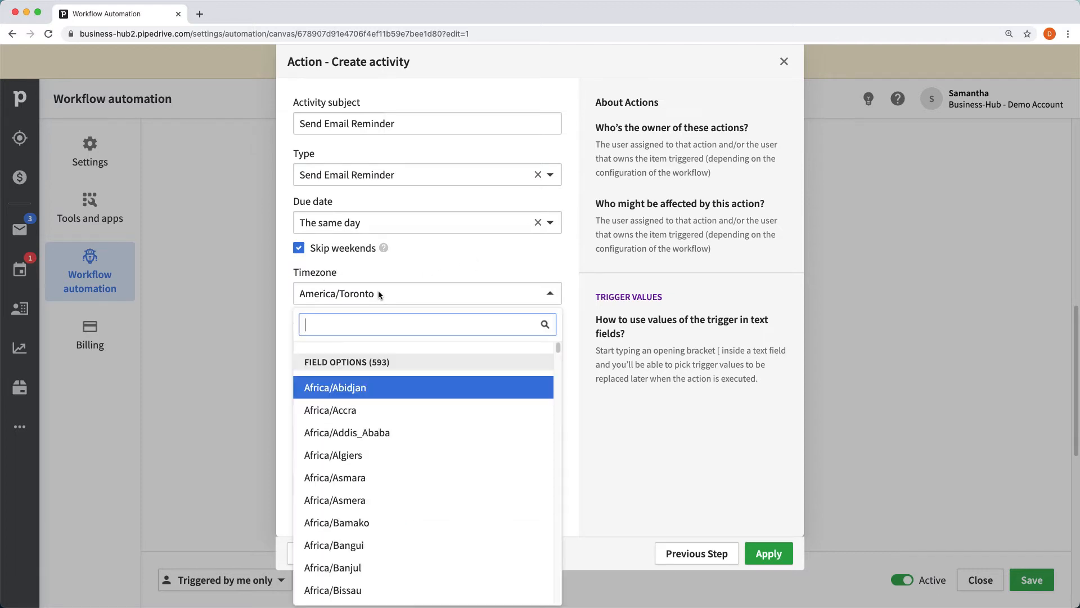
left_click(420, 262)
left_click(417, 343)
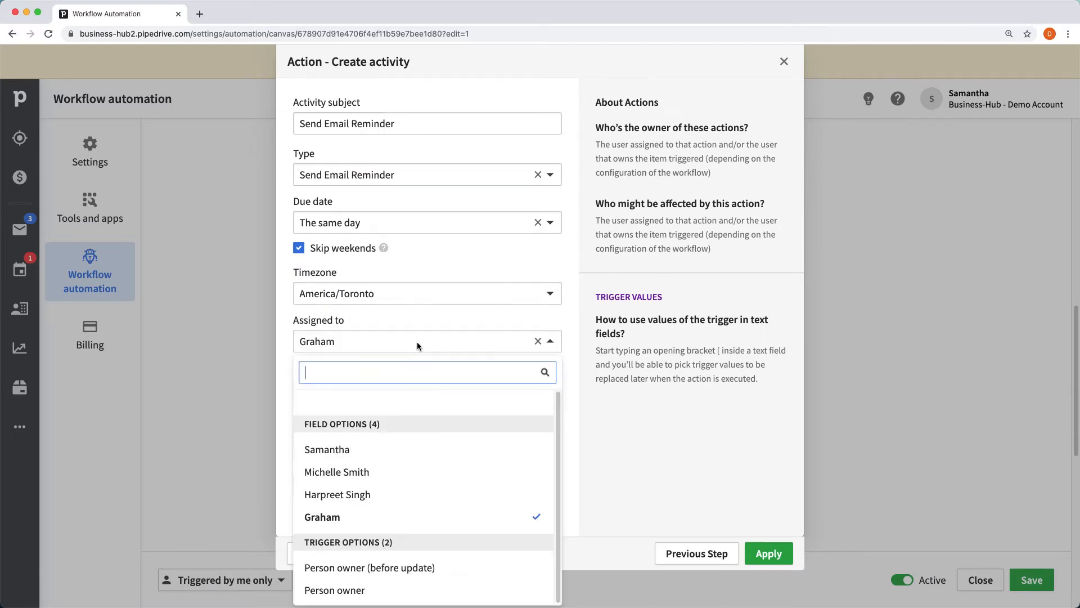
left_click(417, 342)
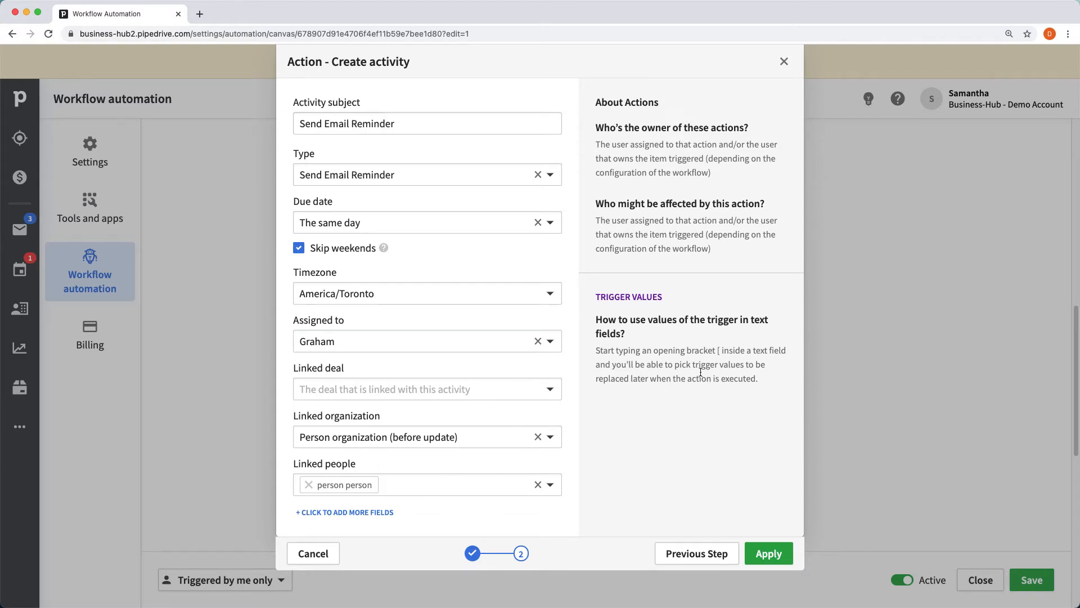
left_click(784, 62)
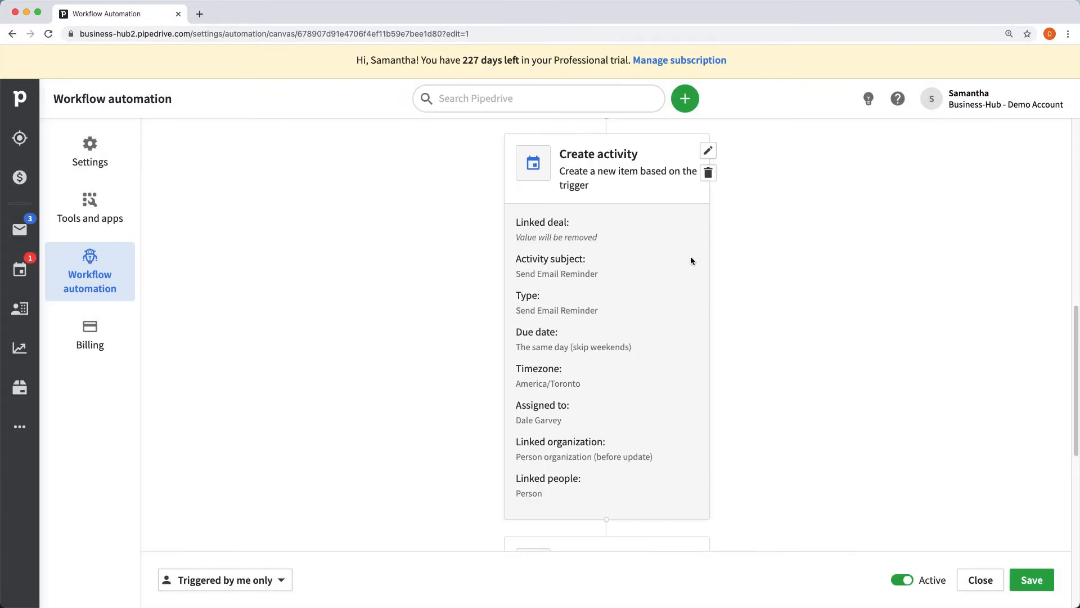
Step: Open the Call Reminder activity action, review its settings and due date options, and close it without changes
scroll(684, 281, "down", 2)
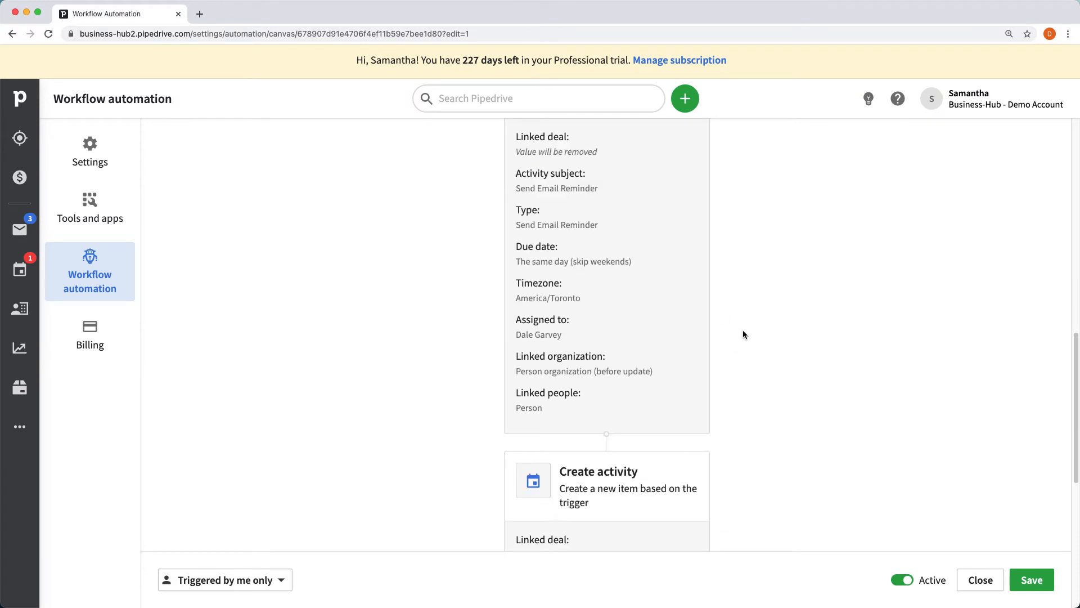
scroll(746, 329, "down", 5)
scroll(801, 325, "down", 5)
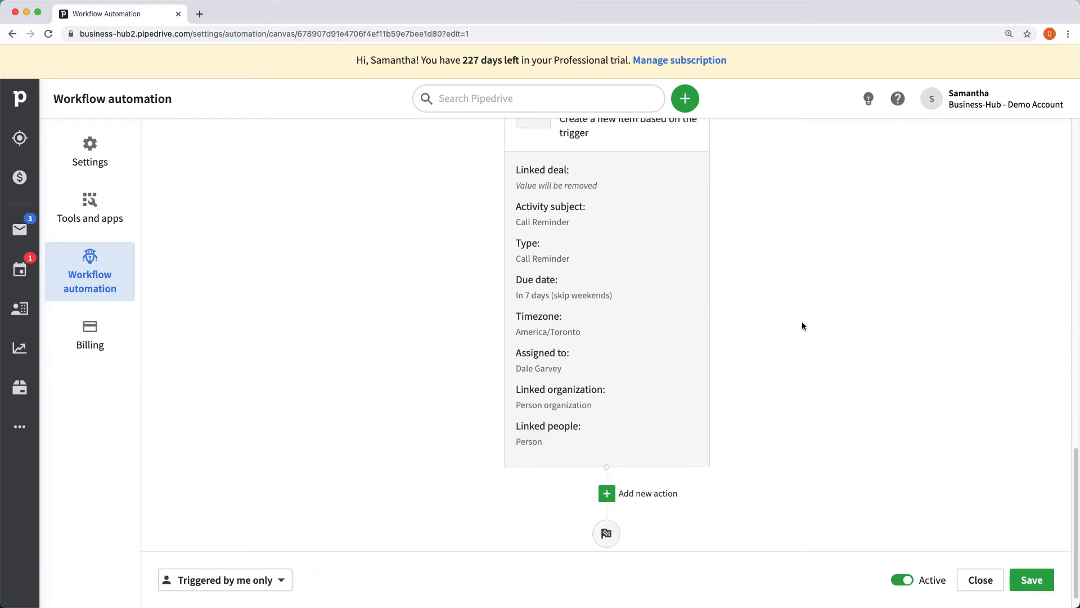
scroll(779, 300, "up", 2)
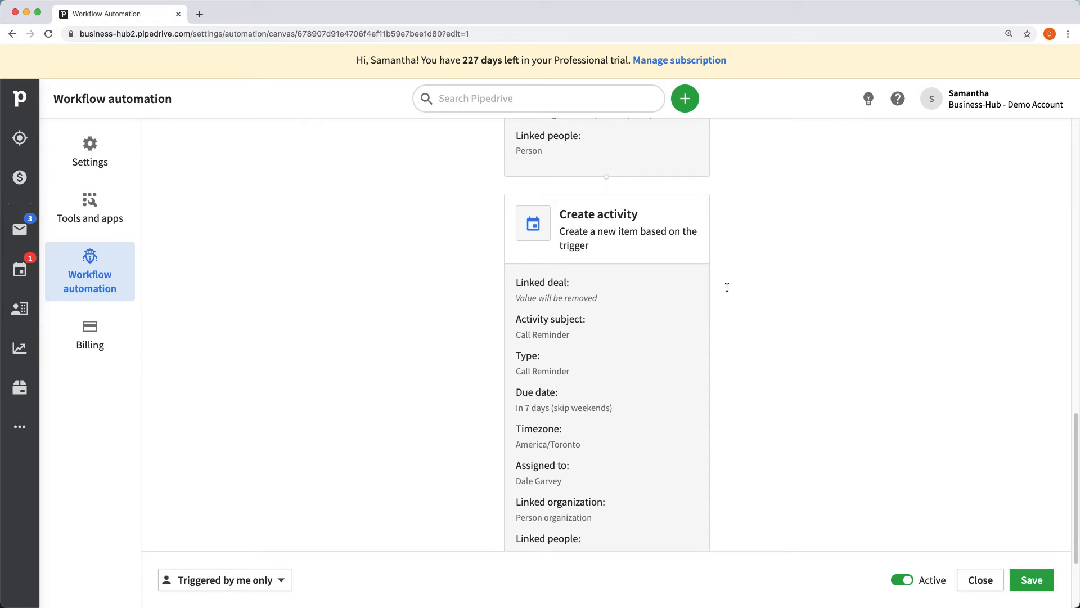
mouse_move(688, 194)
left_click(708, 210)
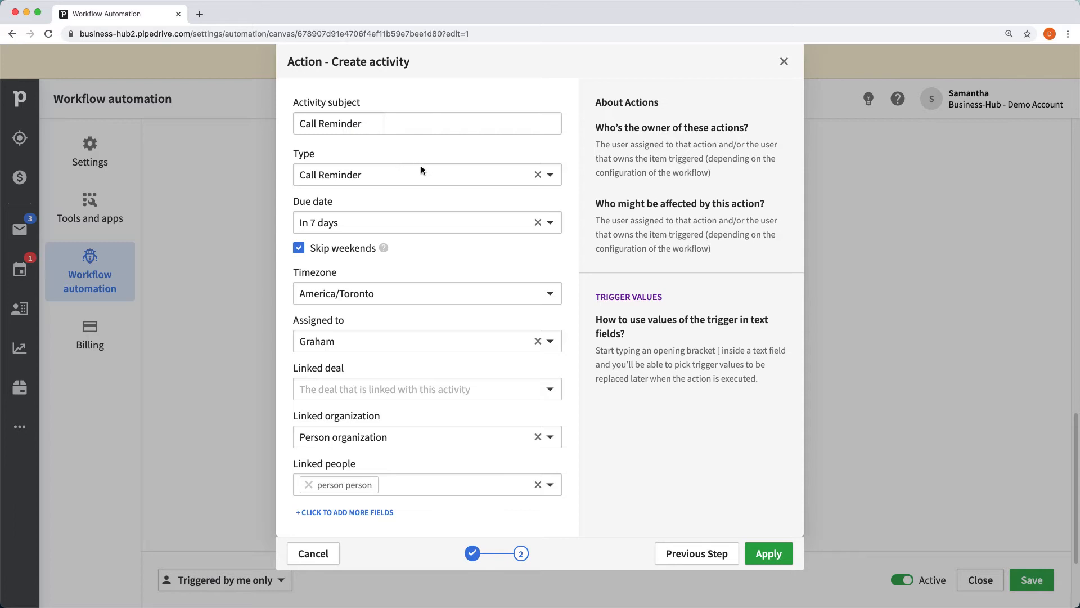
left_click(380, 222)
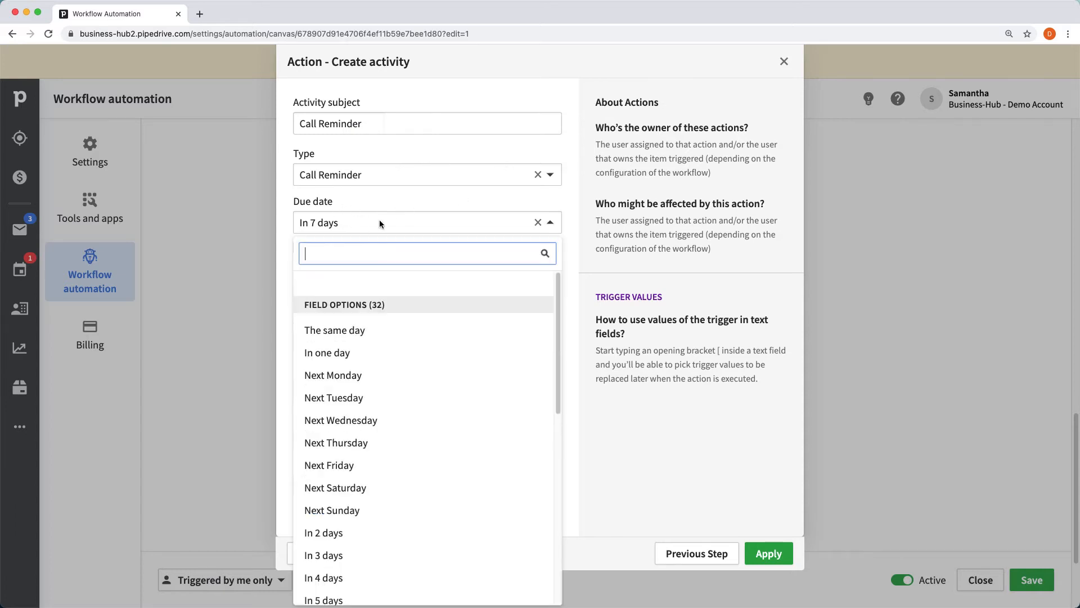
left_click(380, 222)
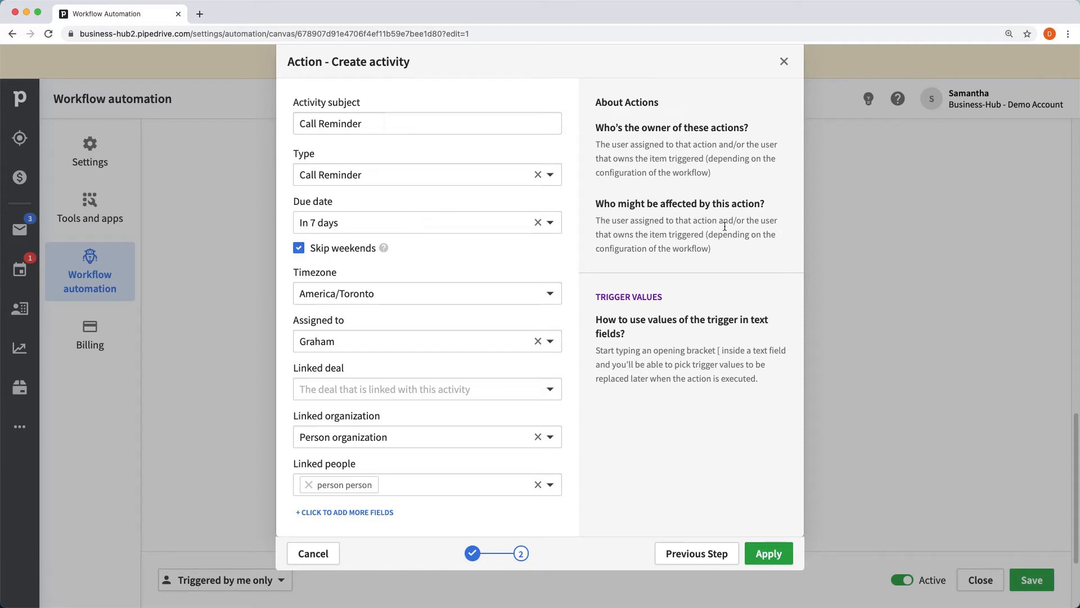
left_click(784, 61)
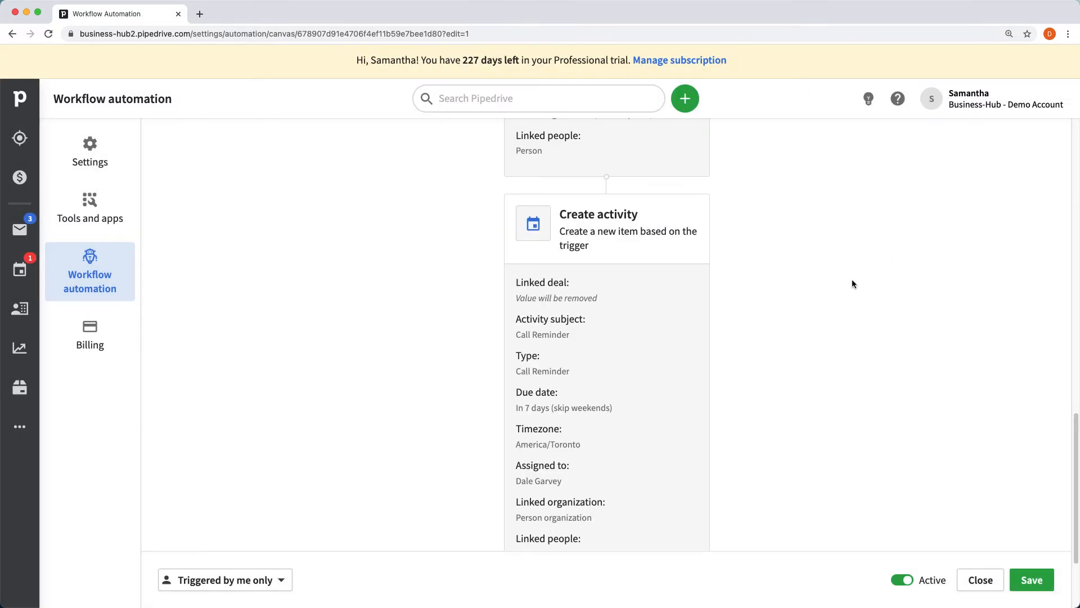
Step: Leave this workflow and create a custom workflow named "Create a Debt Recovery" with description "If a default notification happens, then create a deal. And, add first activities"
scroll(619, 351, "up", 15)
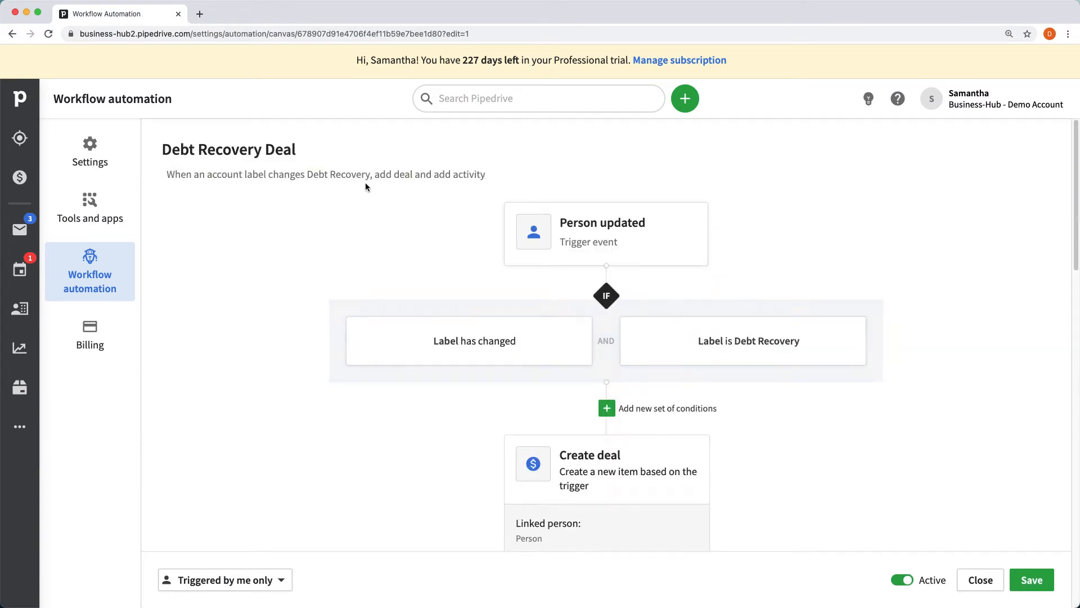
left_click(691, 102)
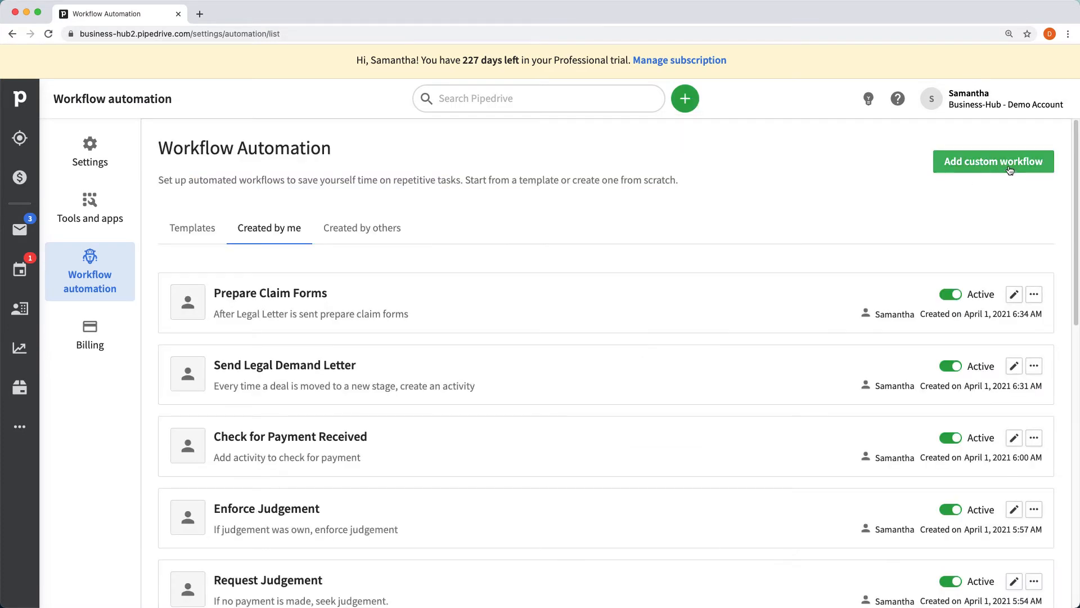
left_click(1008, 164)
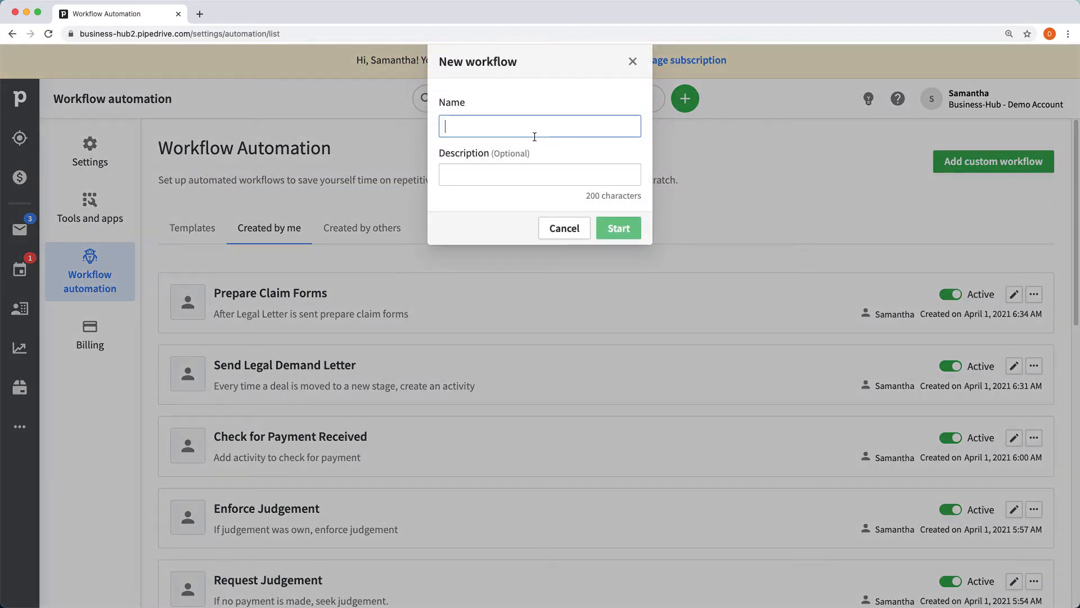
left_click(495, 128)
type("Create a Debt Reco")
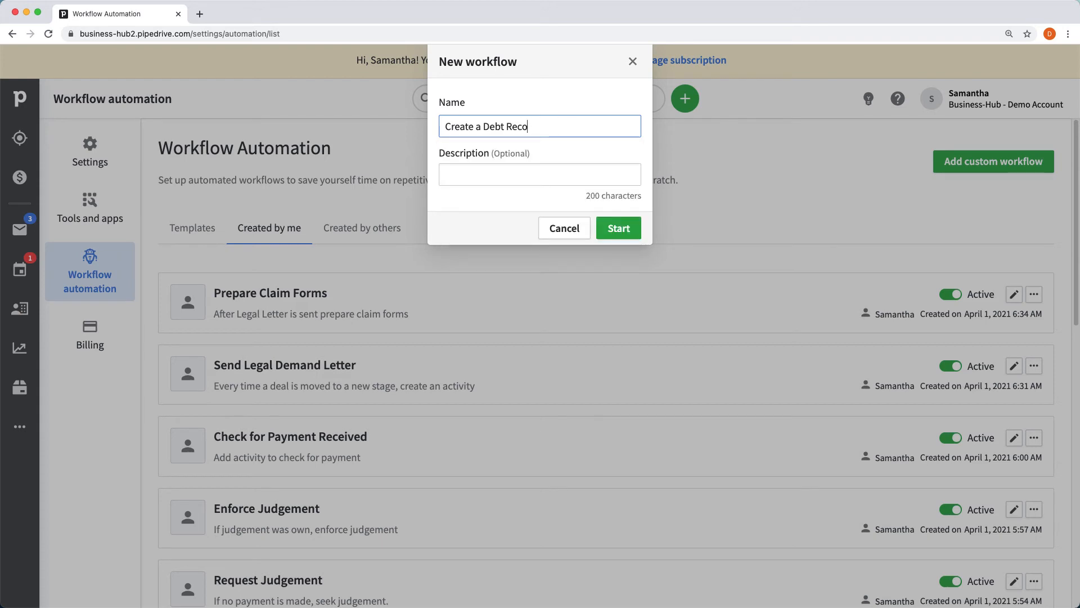
type("very")
mouse_move(331, 4)
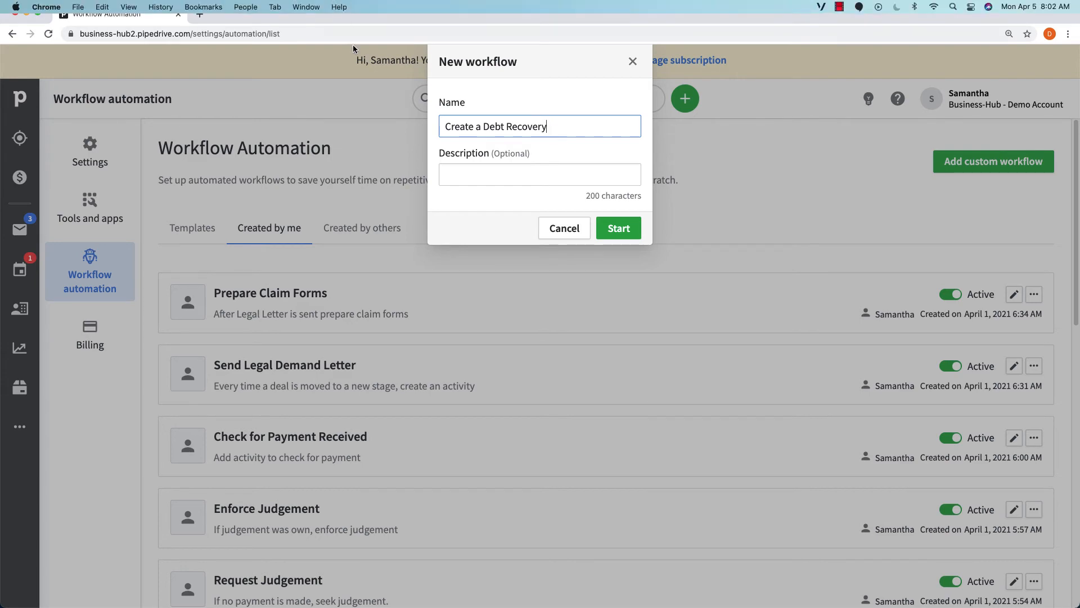
left_click(523, 168)
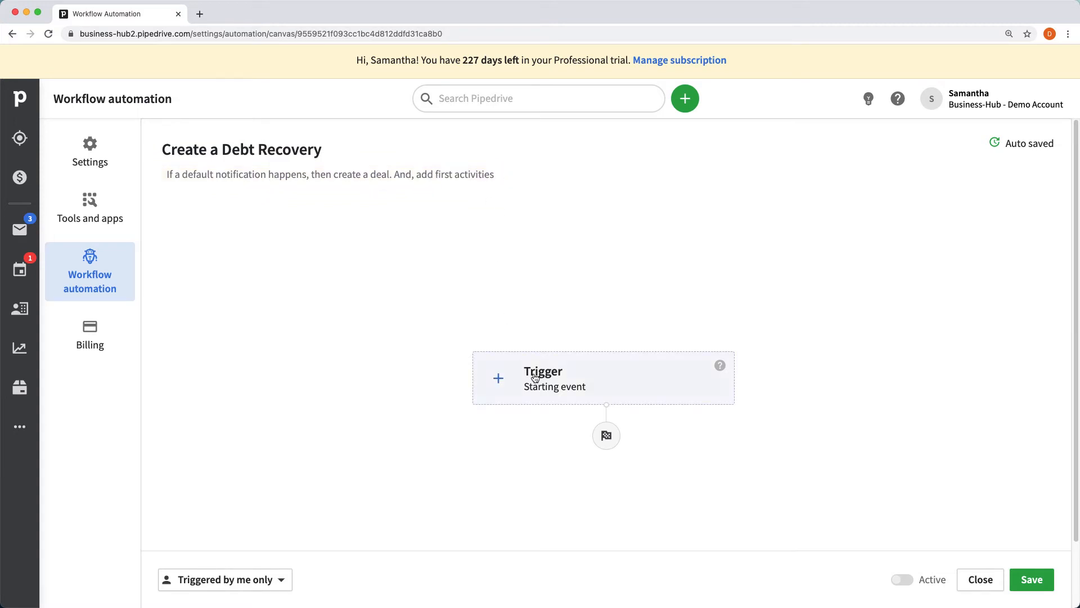
Step: Set the workflow's trigger to the Person updated event
left_click(603, 373)
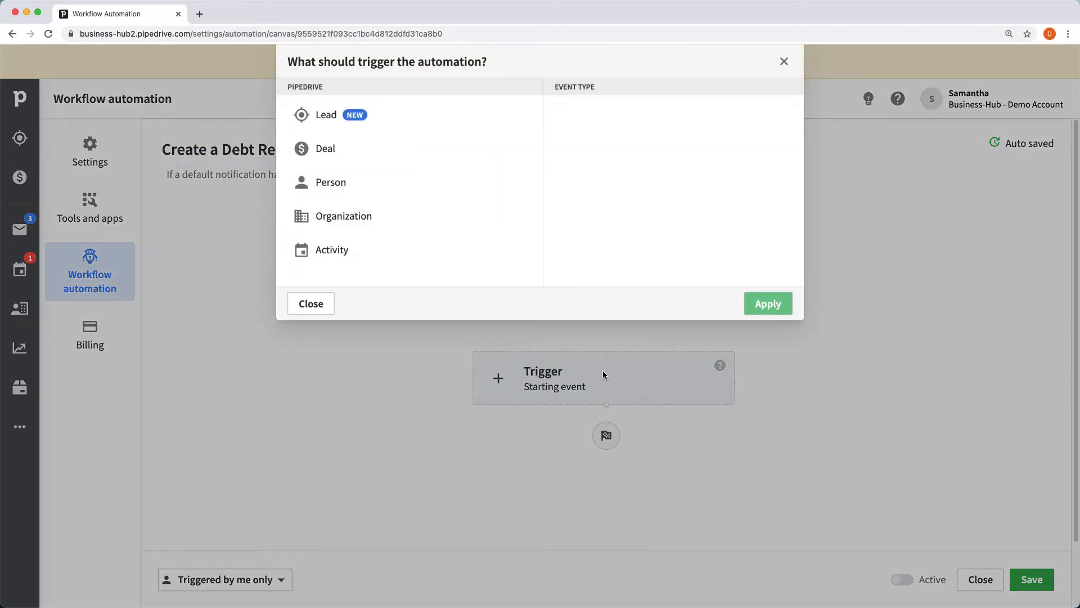
left_click(323, 187)
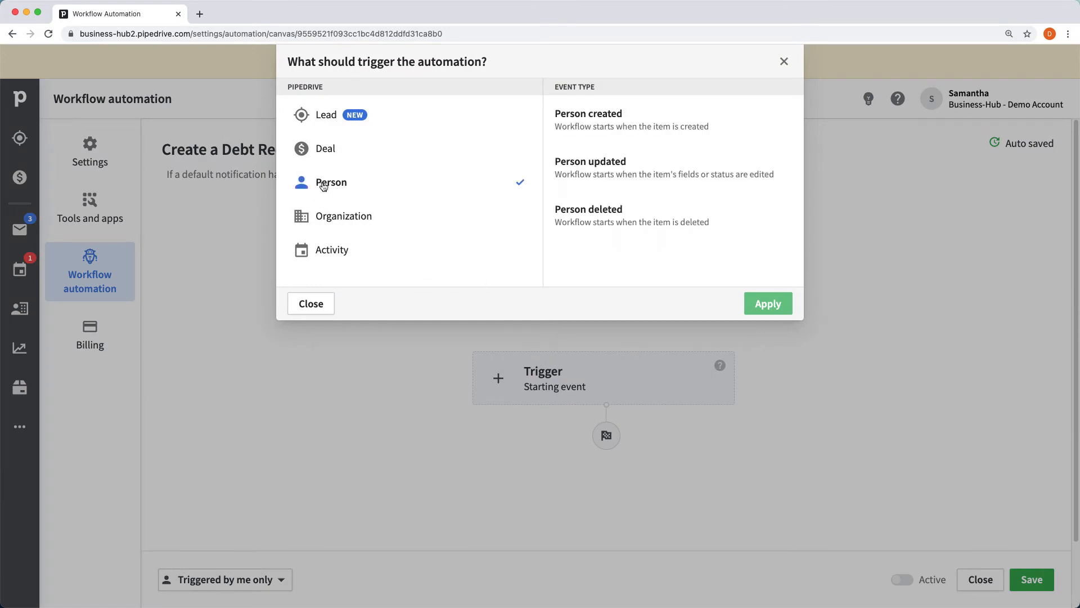
left_click(589, 165)
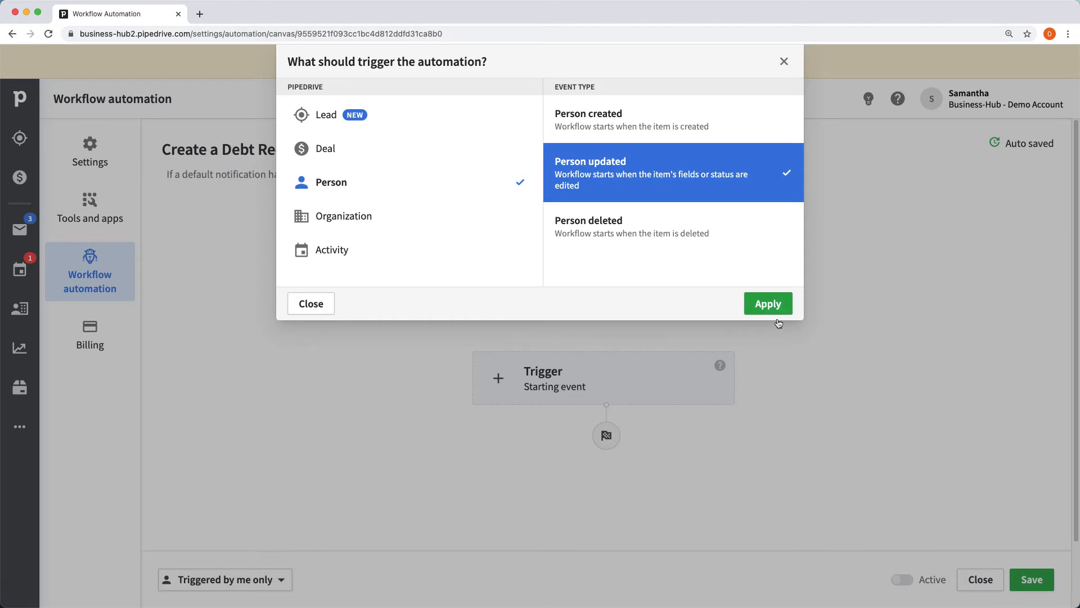
left_click(769, 304)
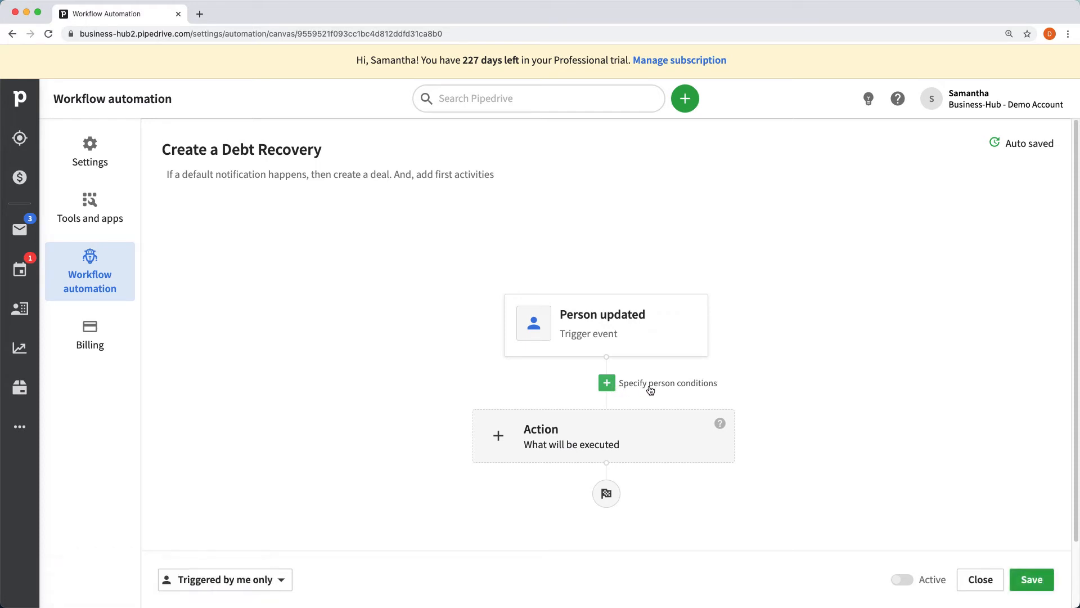
Step: Add a person condition to the trigger requiring that Label has changed
left_click(607, 385)
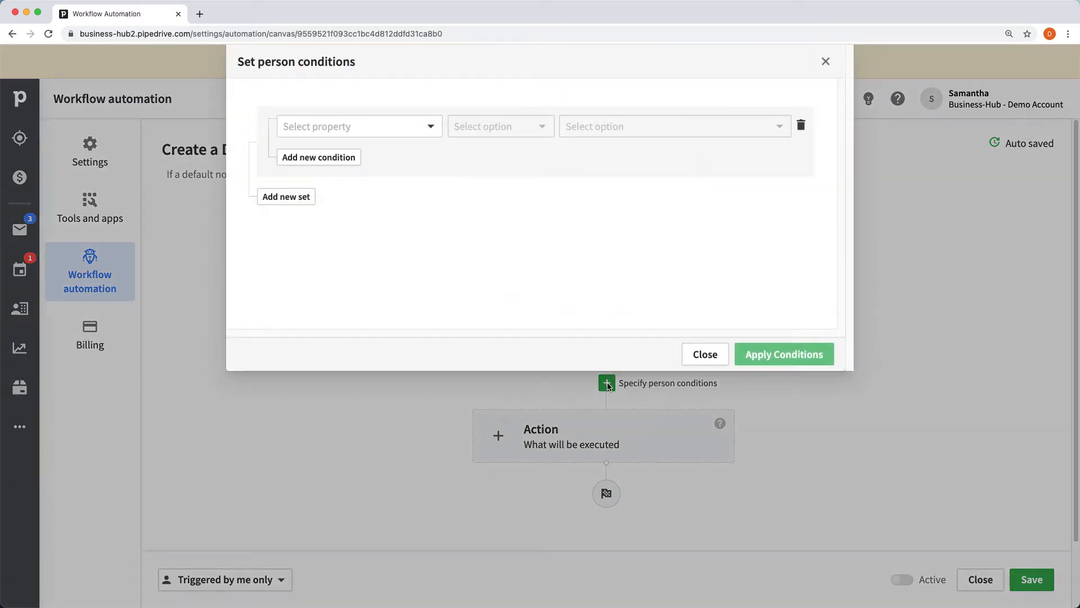
left_click(363, 126)
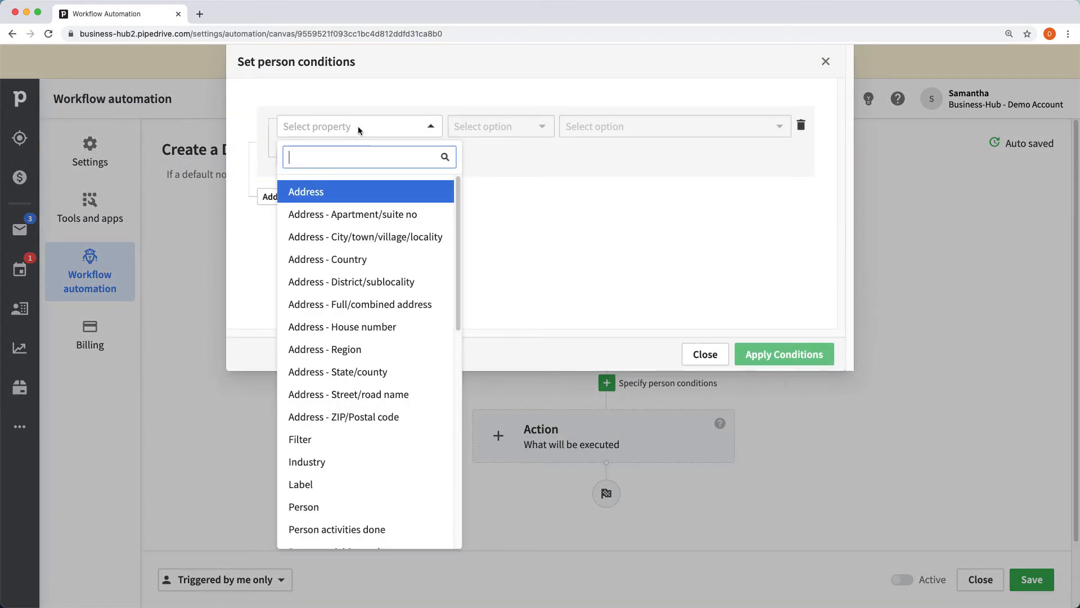
type("Labe")
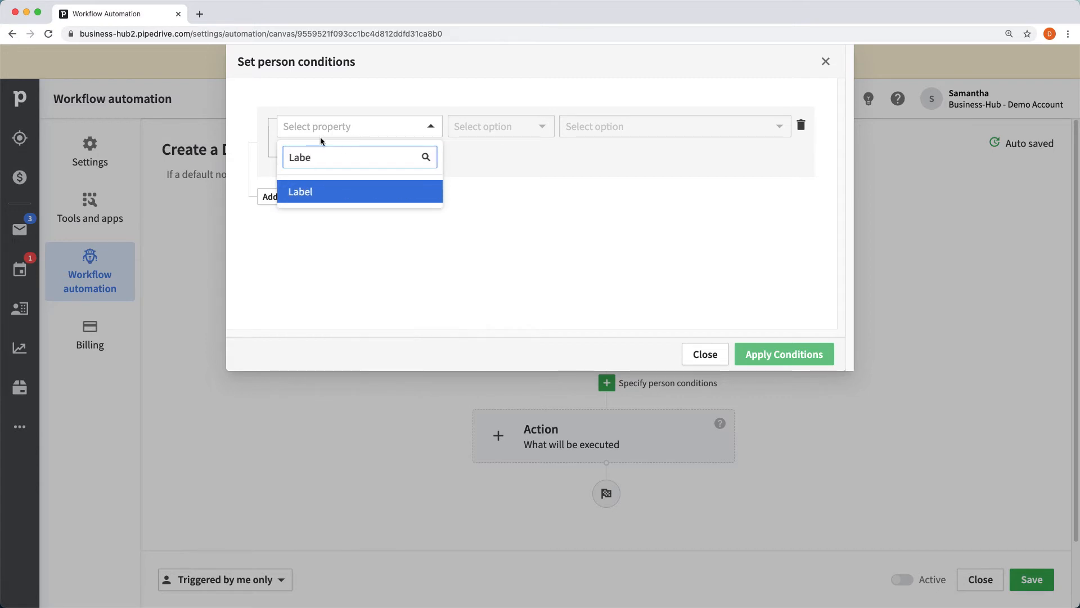
left_click(343, 191)
left_click(484, 126)
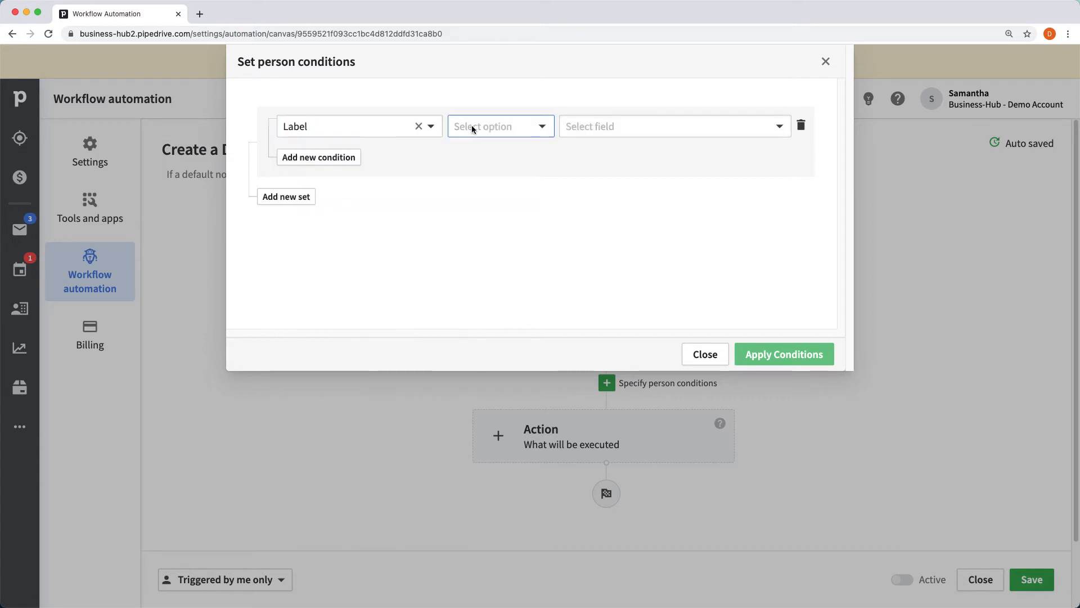
left_click(483, 193)
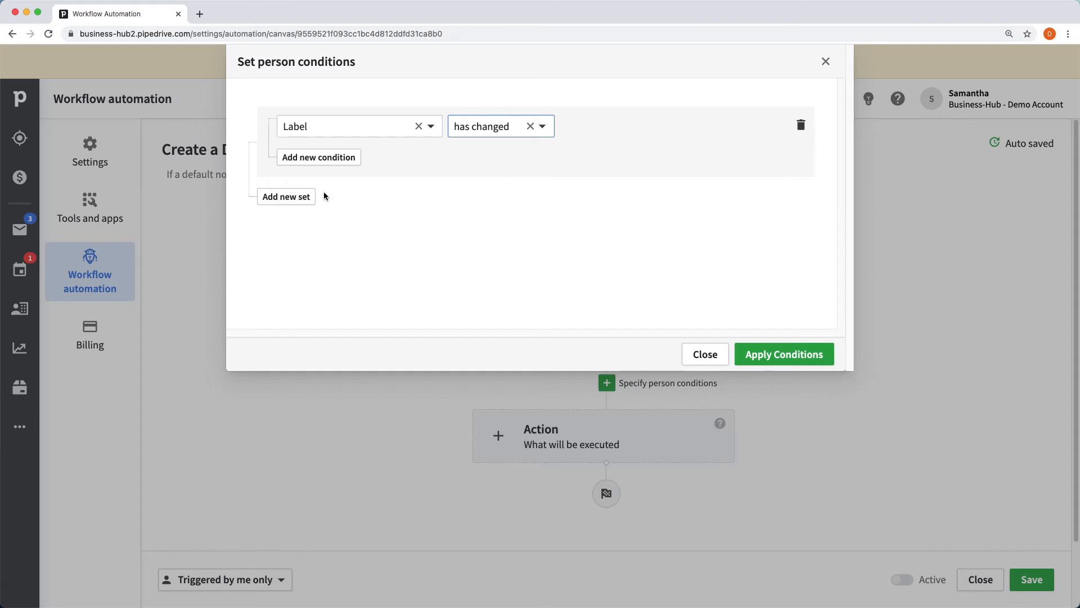
Step: Add a second AND condition requiring that Label is Debt Recovery, and apply the conditions
left_click(315, 158)
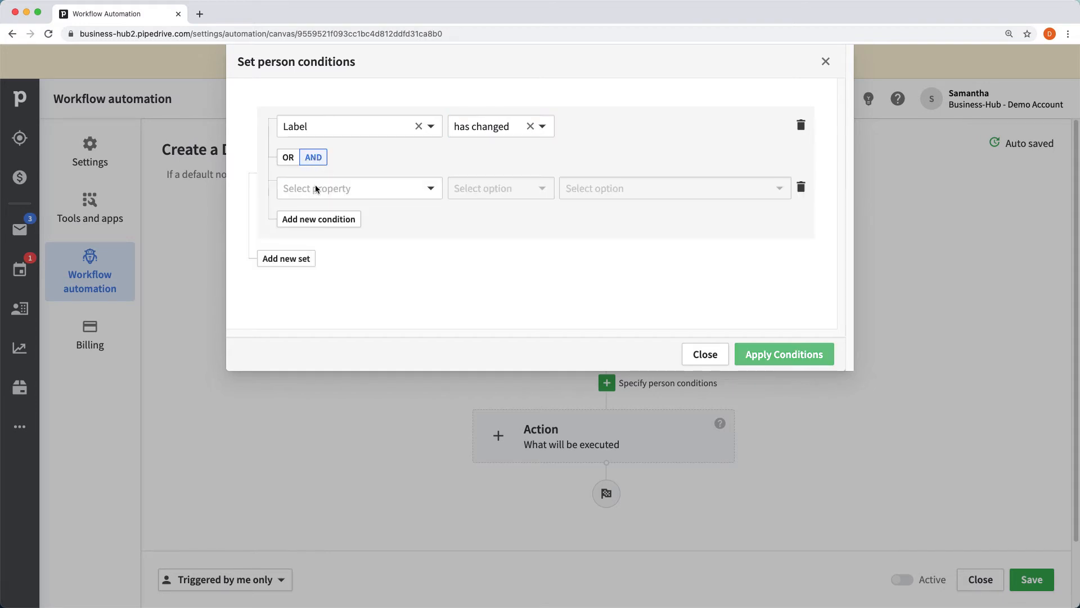
left_click(315, 186)
type("LAbe")
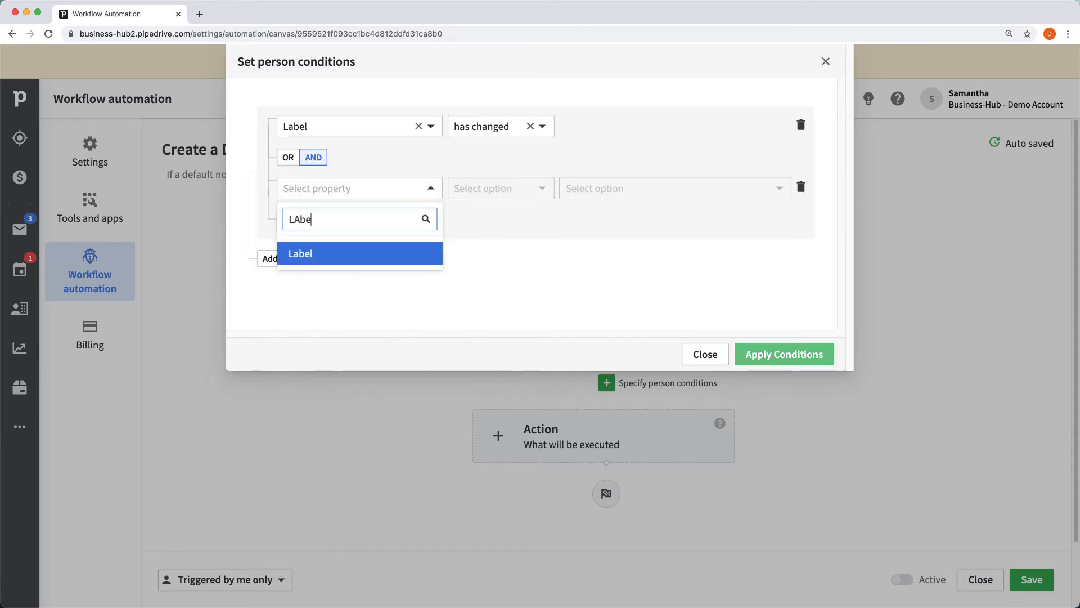
left_click(307, 257)
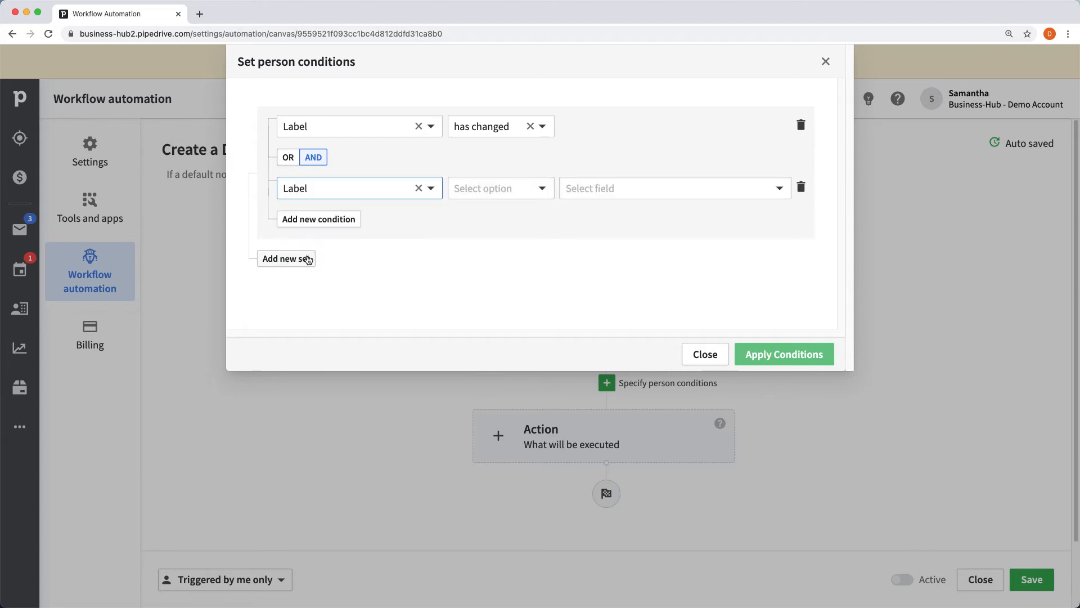
left_click(495, 191)
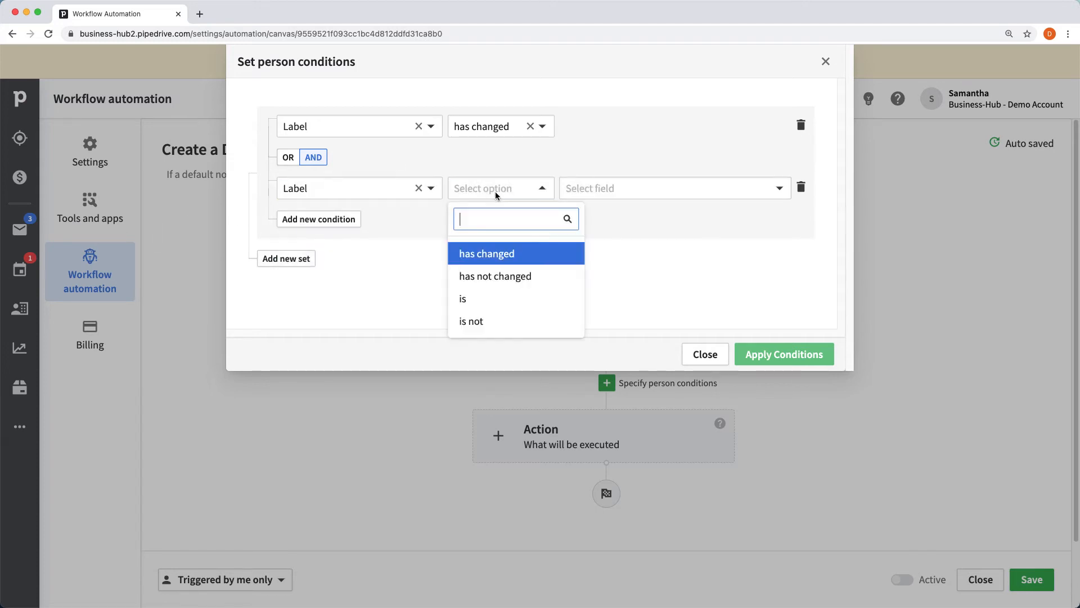
left_click(473, 299)
left_click(661, 191)
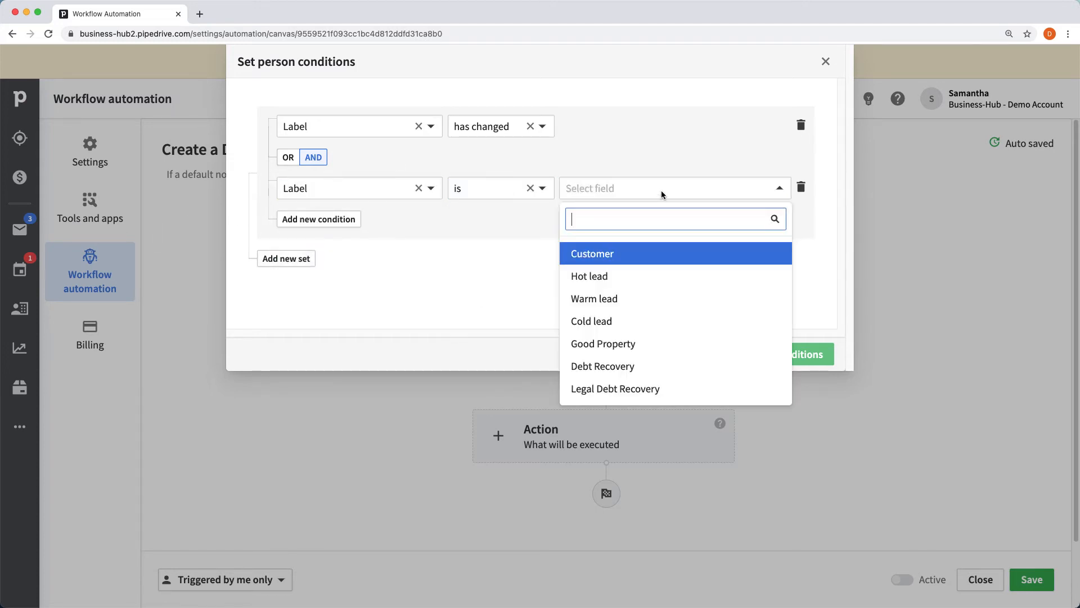
left_click(662, 370)
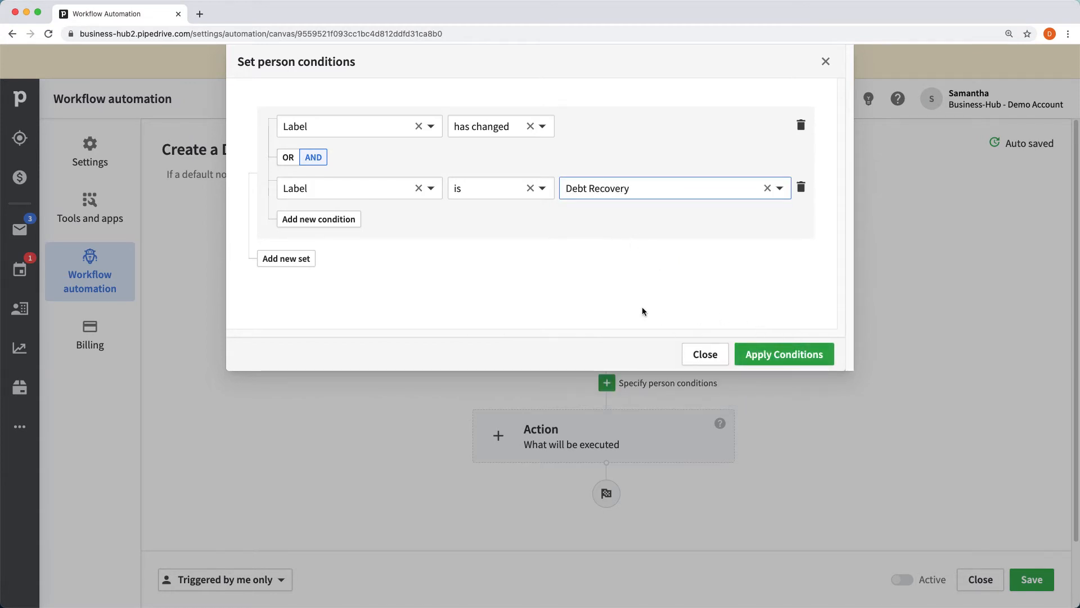
left_click(766, 352)
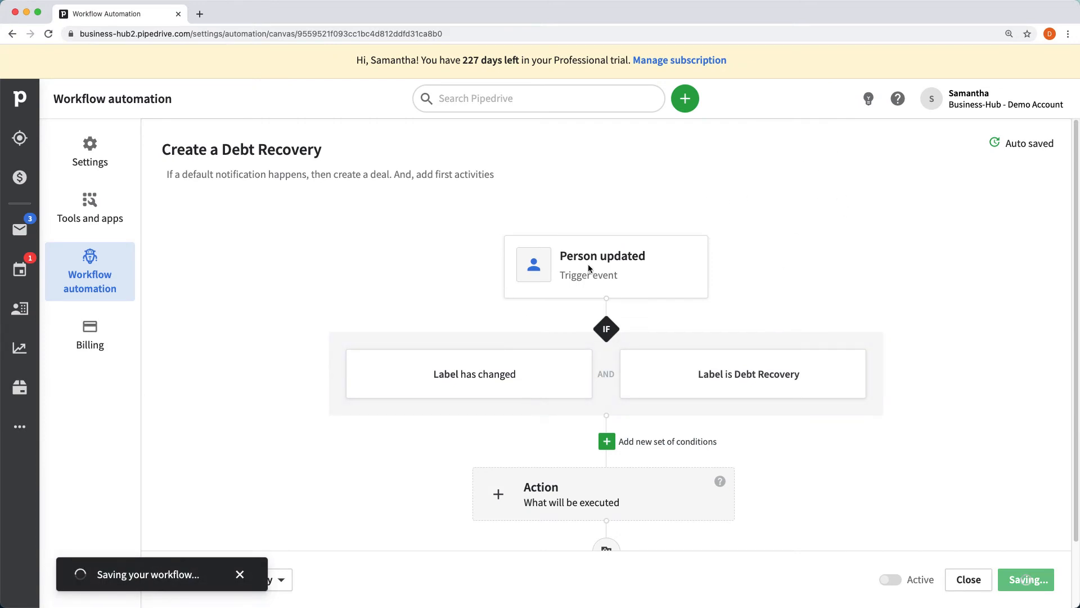
Step: Add a Create deal action to the workflow and proceed to its field settings
scroll(770, 376, "down", 3)
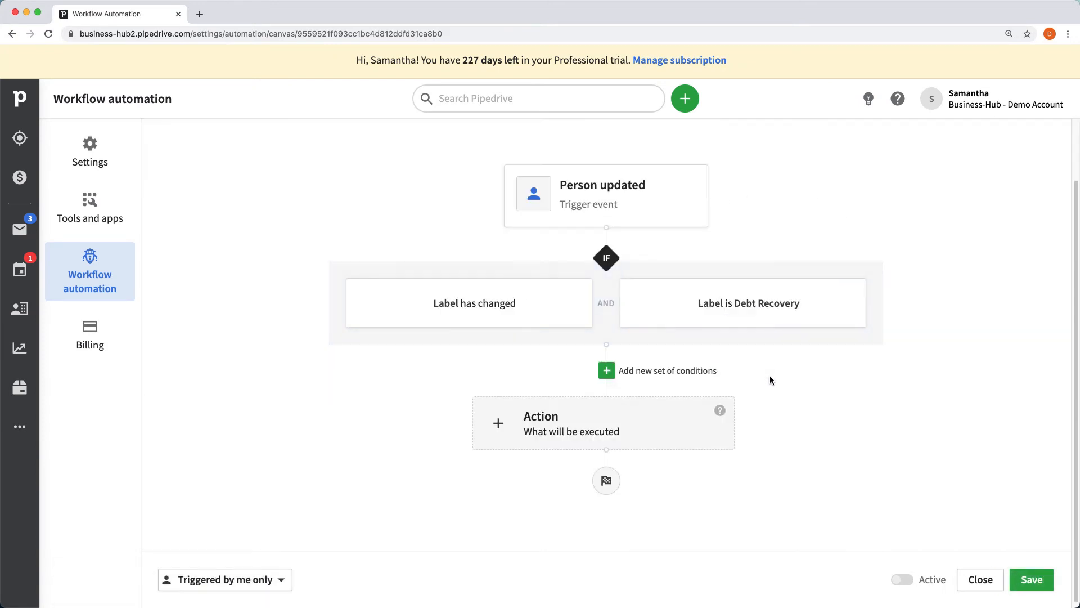
left_click(646, 415)
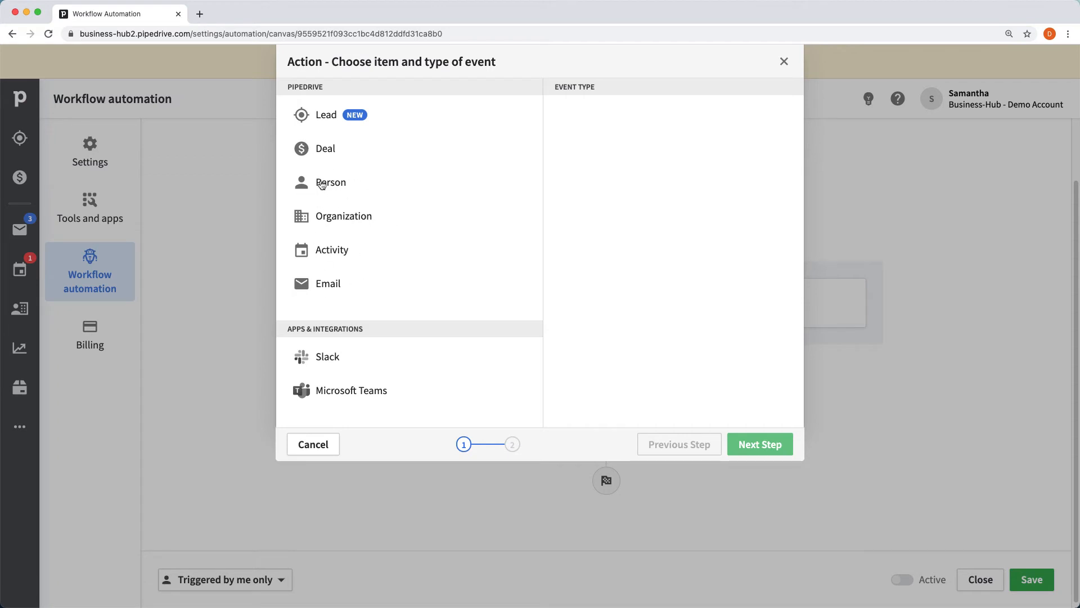
left_click(334, 150)
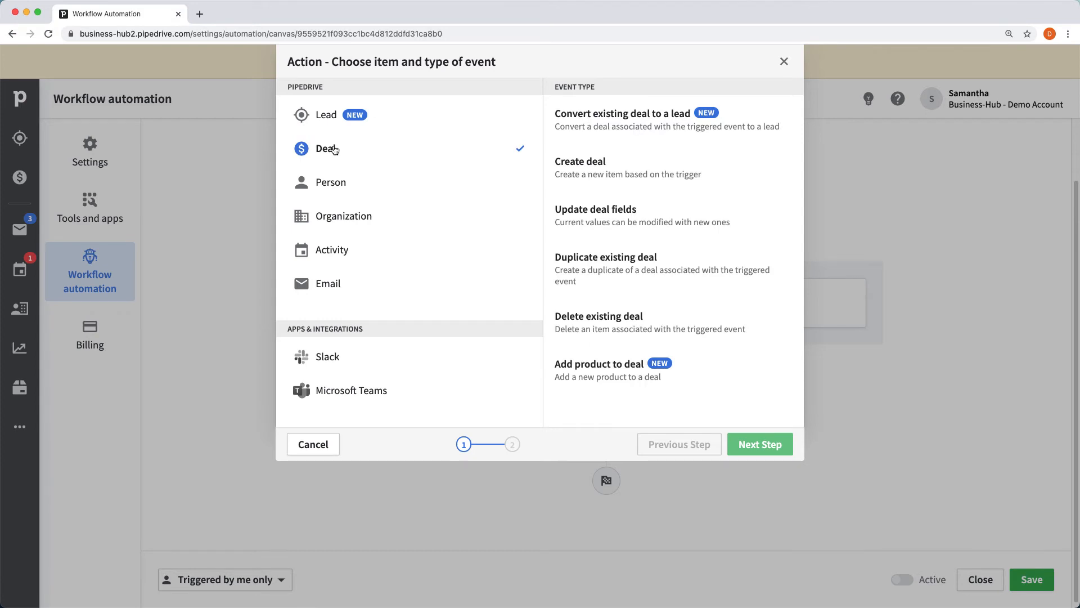
left_click(676, 156)
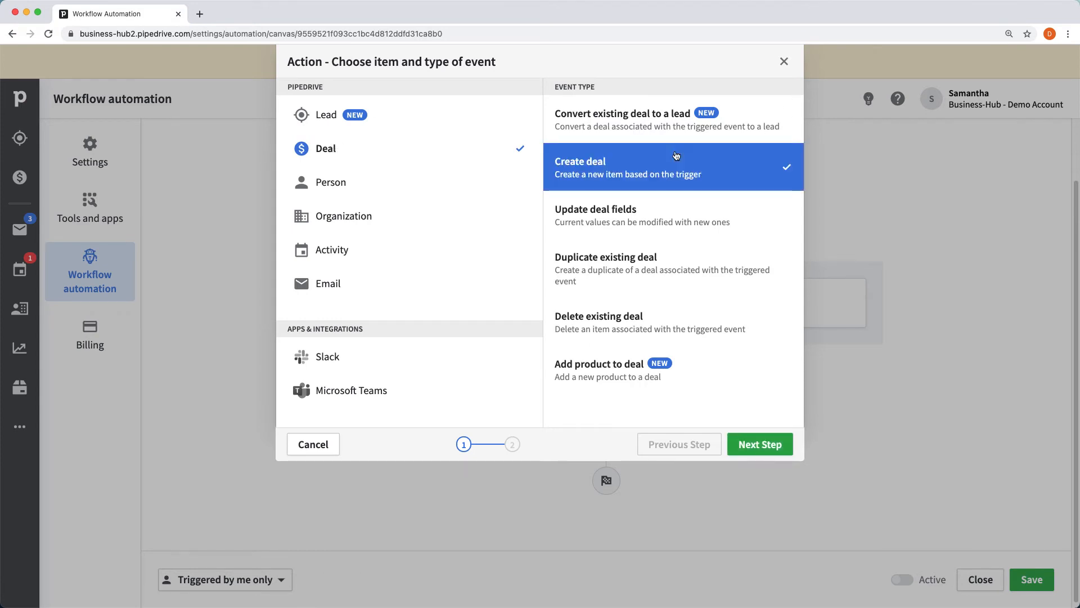
left_click(770, 443)
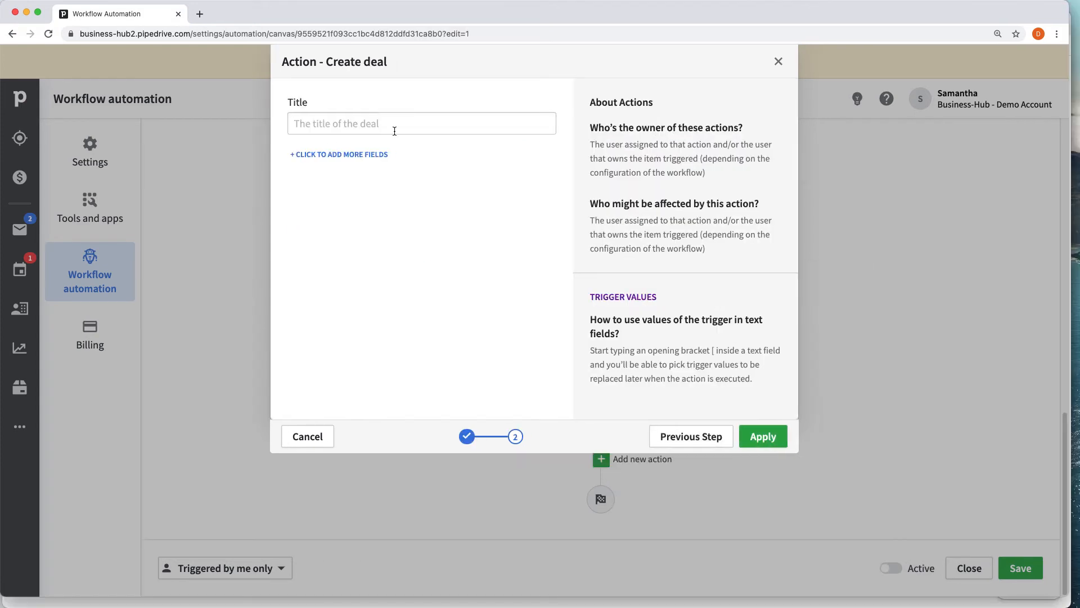
Step: Set the new deal's title to the trigger value [Person organization name]
left_click(394, 131)
type("[")
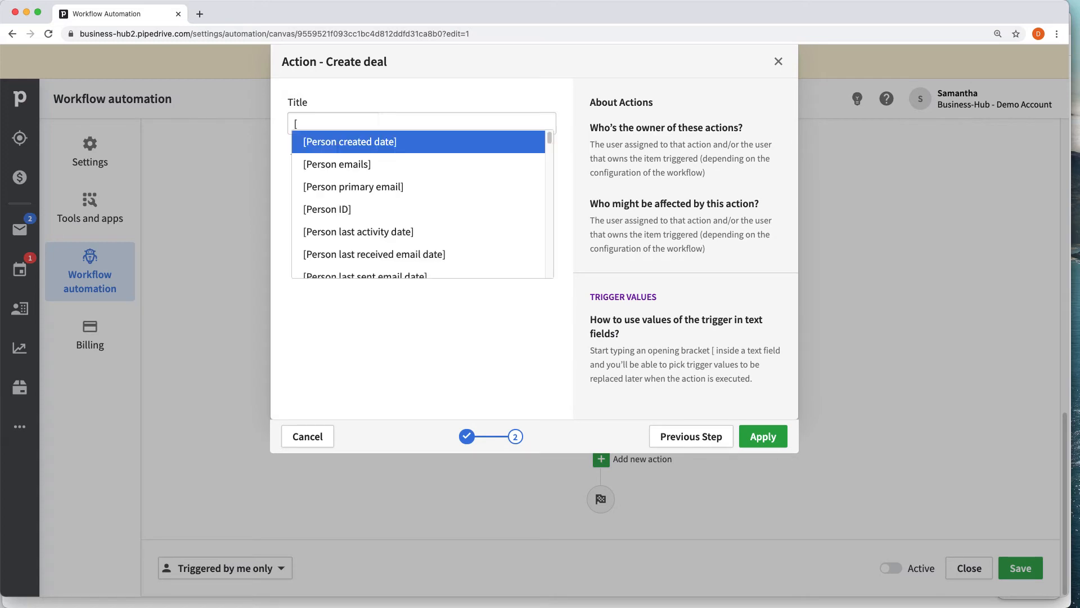
type("orga")
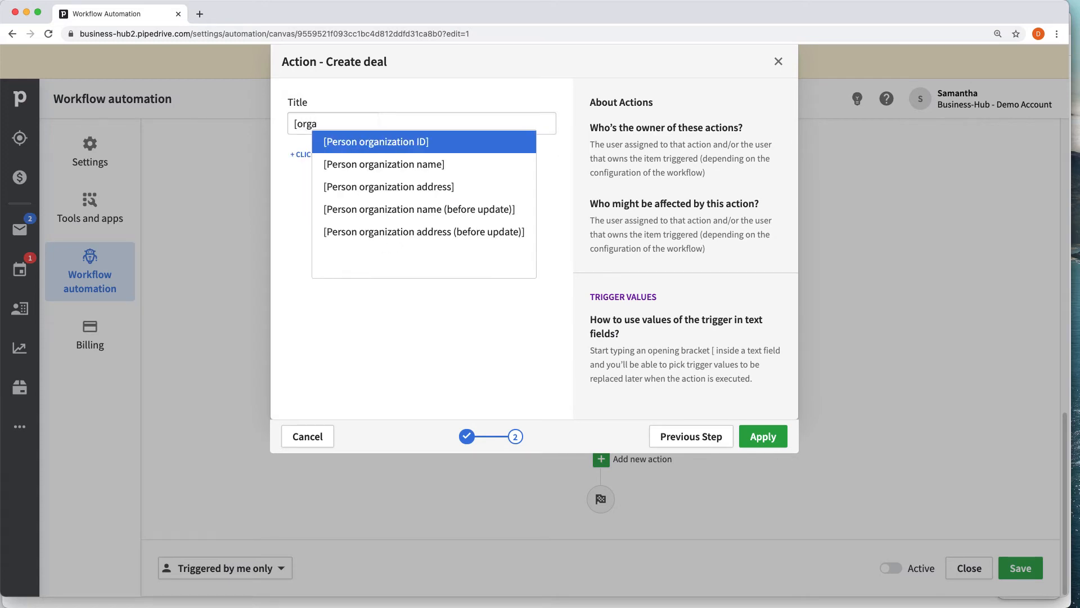
left_click(437, 155)
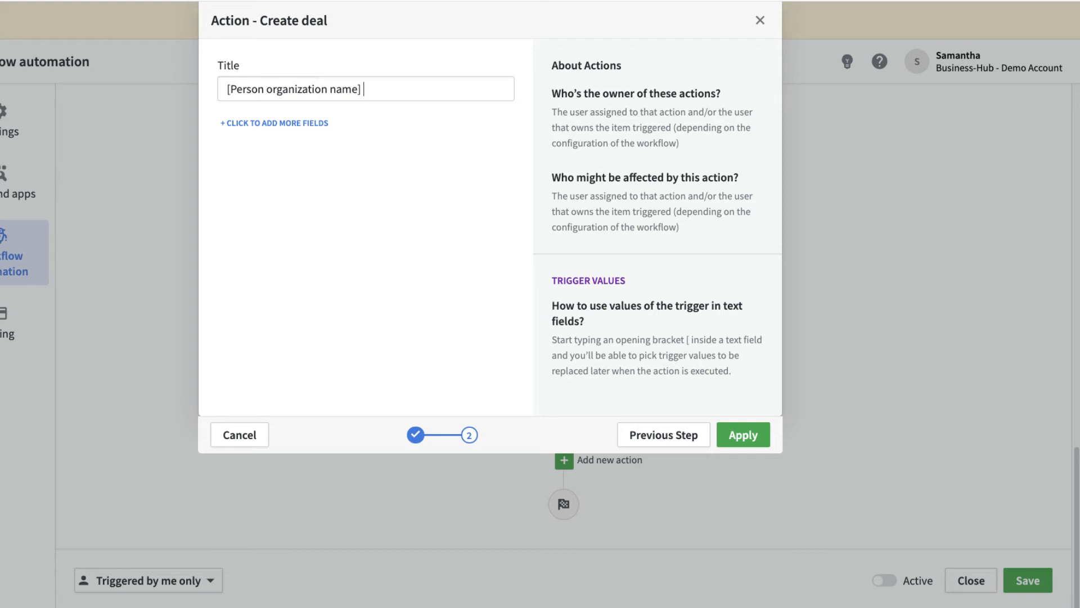
Step: Add the Linked person, Linked organization, Pipeline stage and Owner fields to the Create deal action
left_click(277, 123)
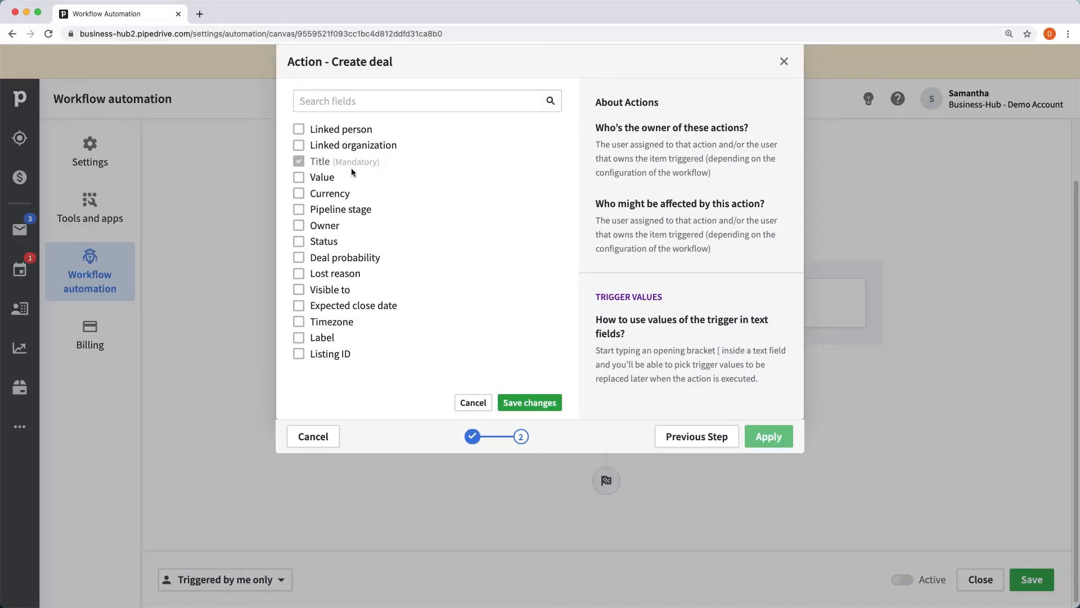
left_click(300, 130)
left_click(301, 146)
left_click(299, 210)
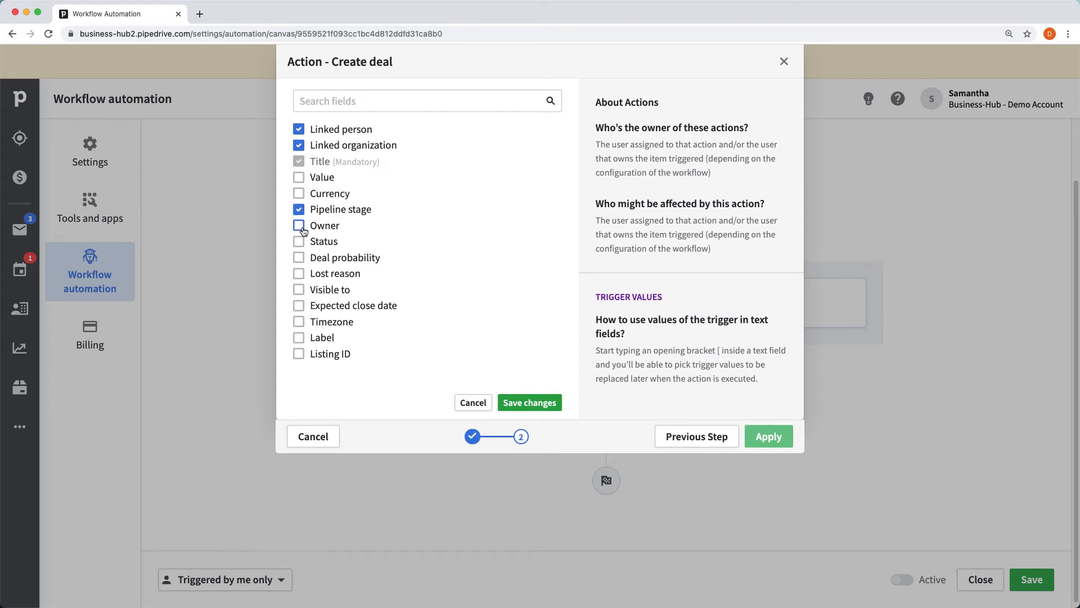
left_click(303, 227)
left_click(526, 403)
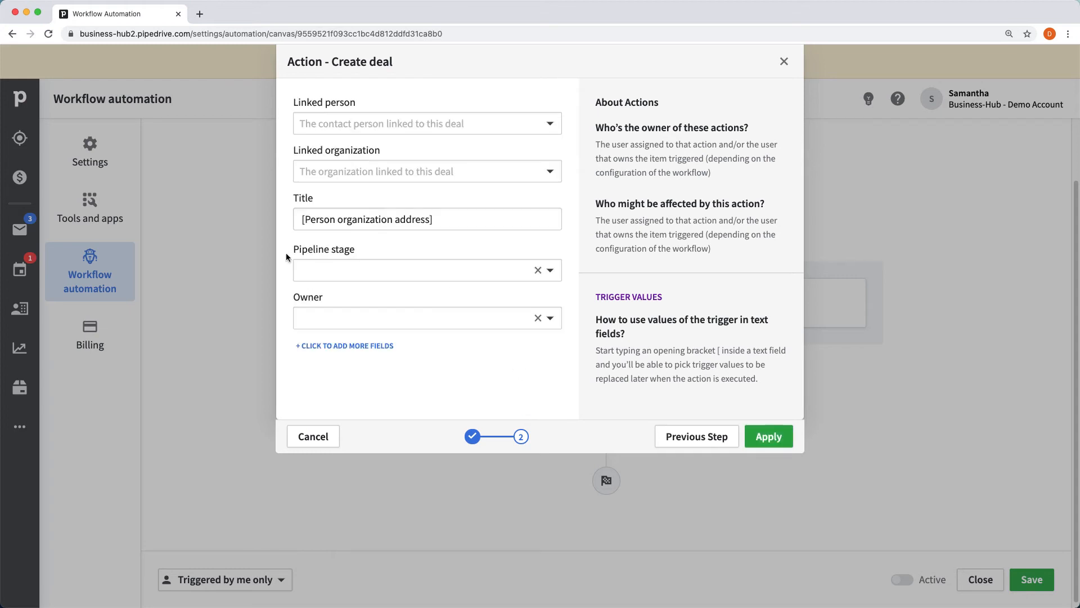
Step: Set the new deal's Linked person to Person and Linked organization to Person organization (before update)
left_click(342, 123)
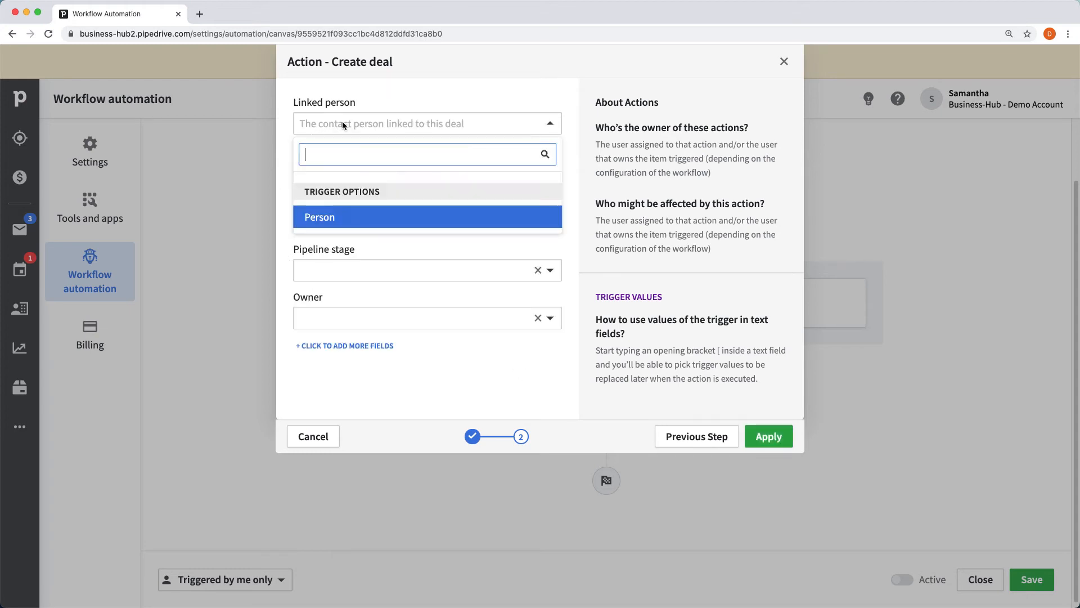
left_click(329, 217)
left_click(359, 169)
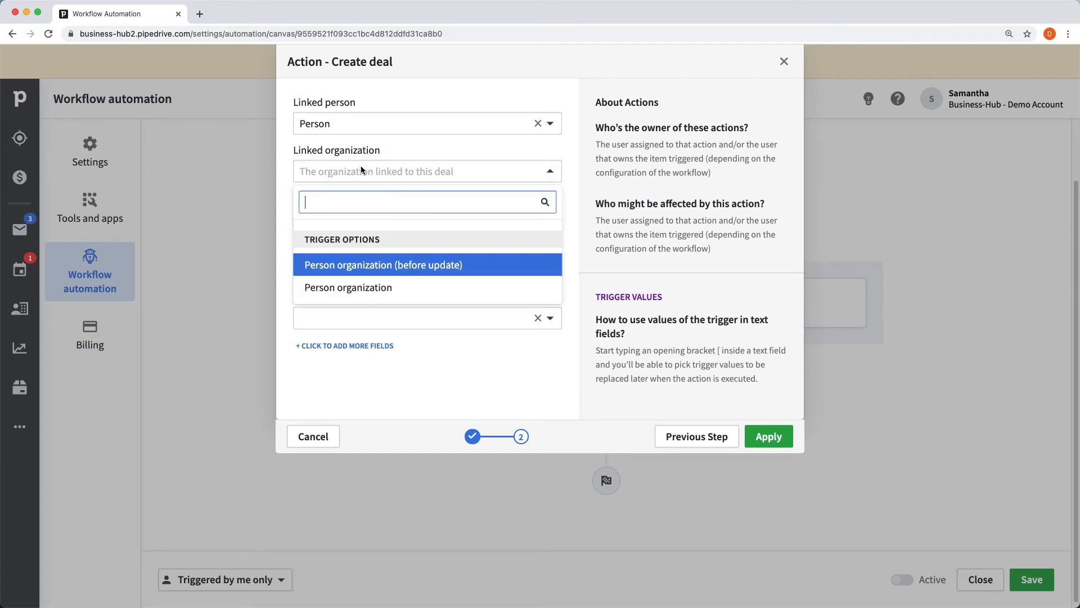
left_click(385, 266)
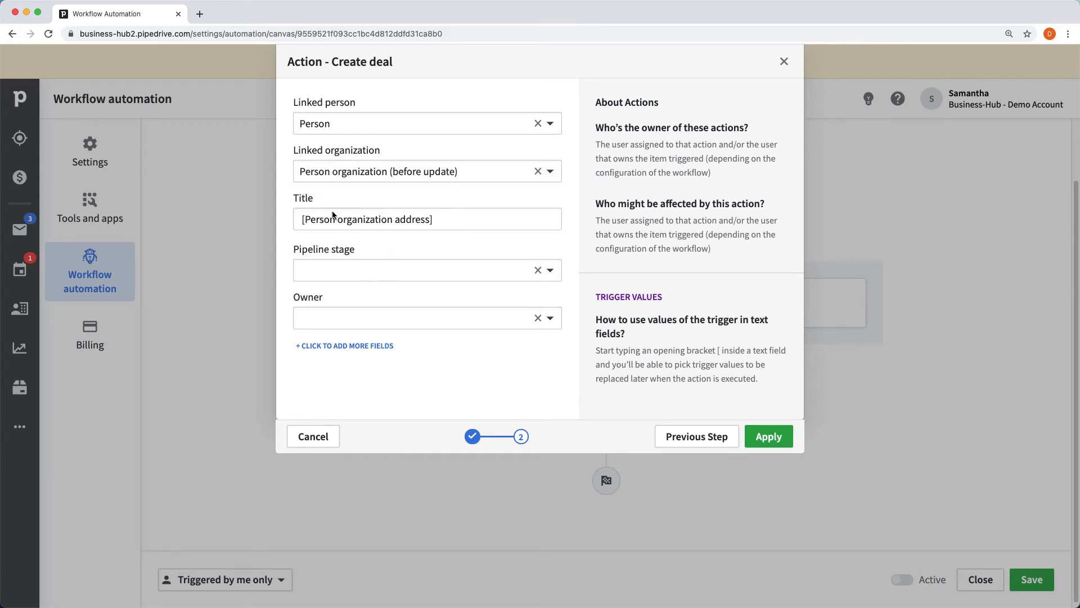
Step: Set the deal's stage to Default Payment in the Debt Recovery pipeline and its owner to the last listed team member, and apply the action
left_click(358, 272)
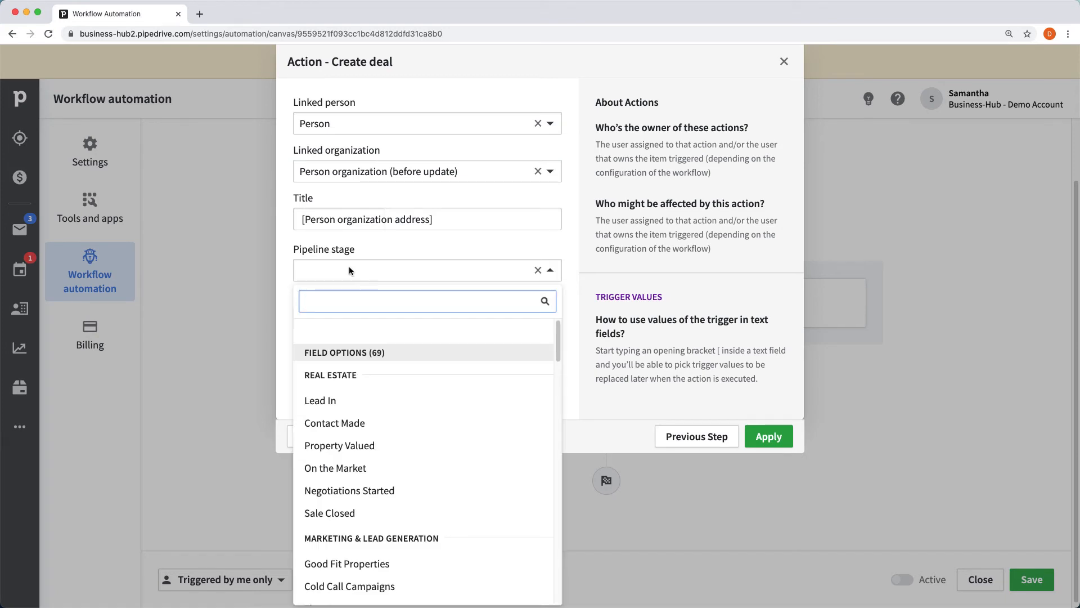
scroll(372, 377, "down", 5)
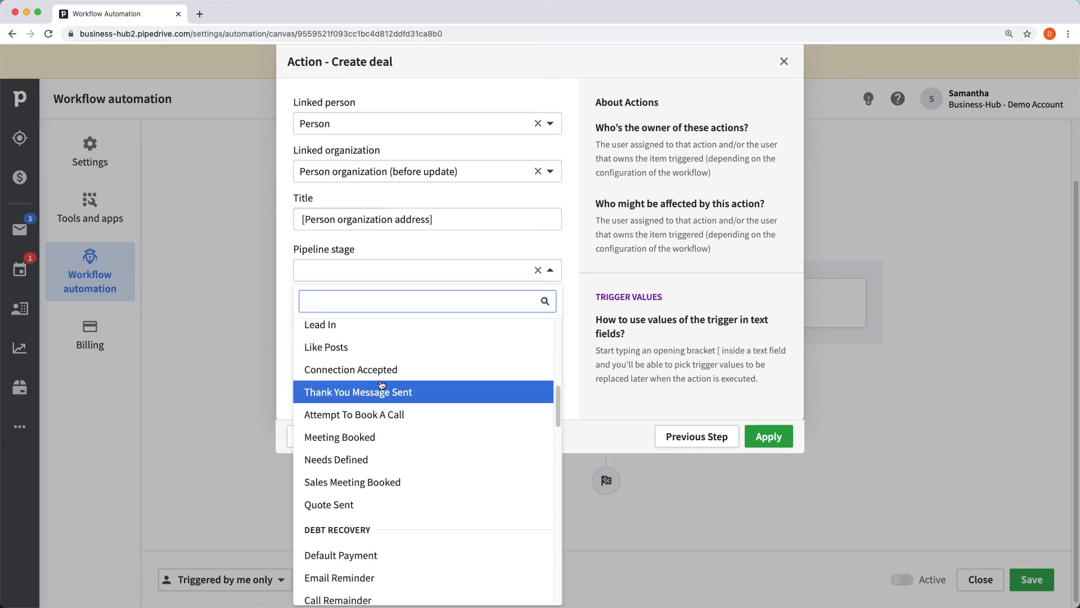
scroll(372, 374, "down", 2)
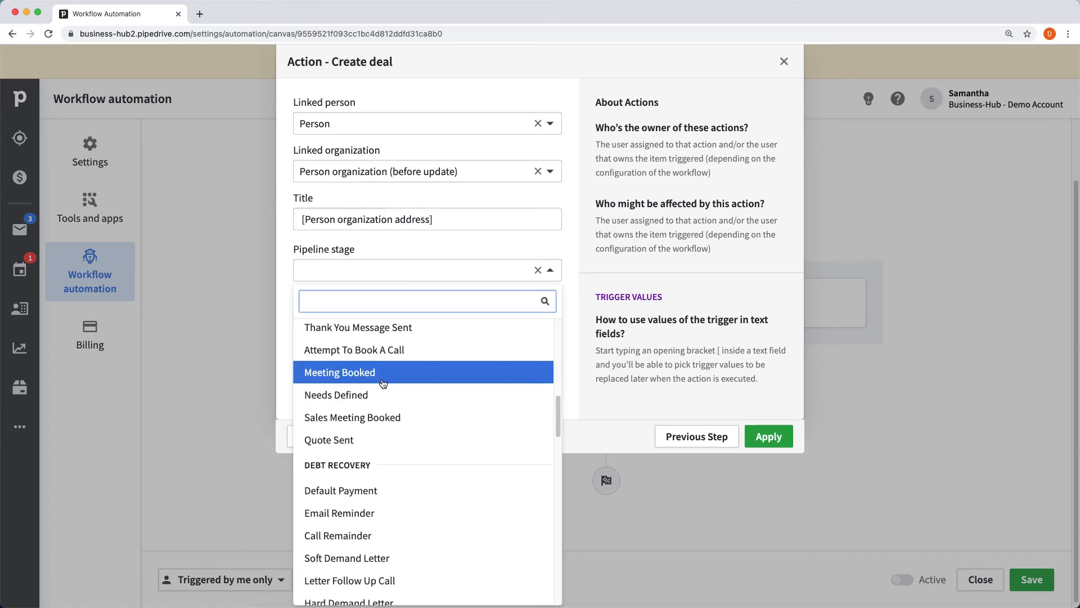
left_click(381, 493)
left_click(413, 315)
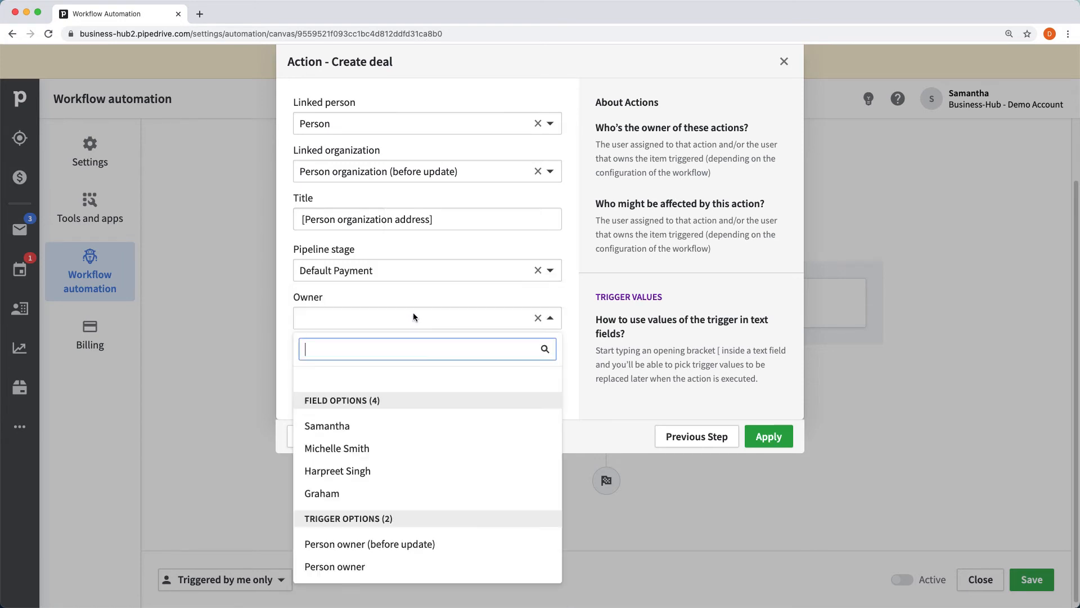
left_click(393, 493)
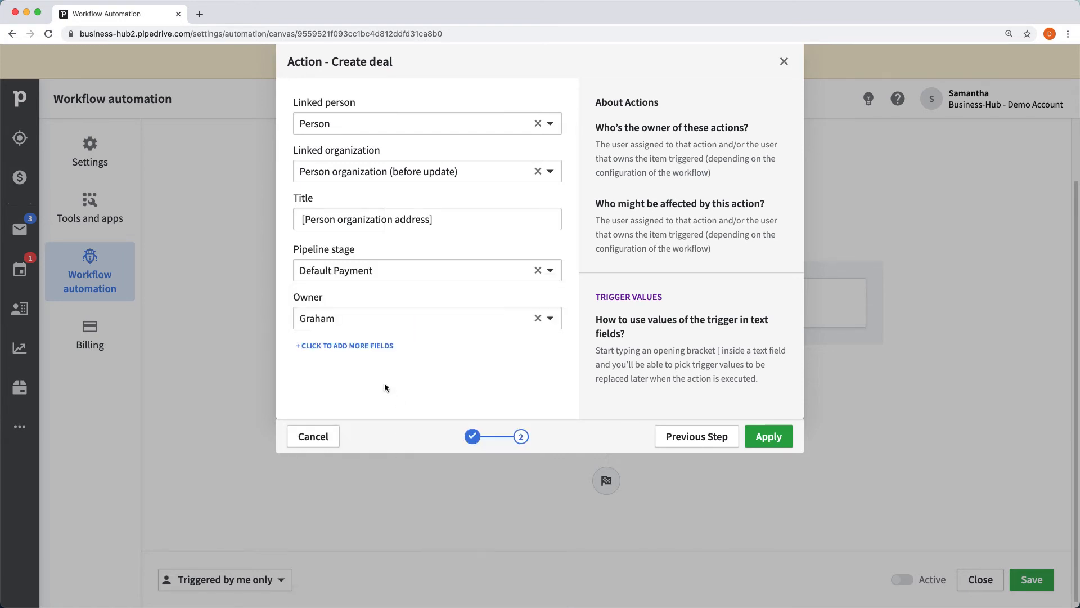
left_click(766, 434)
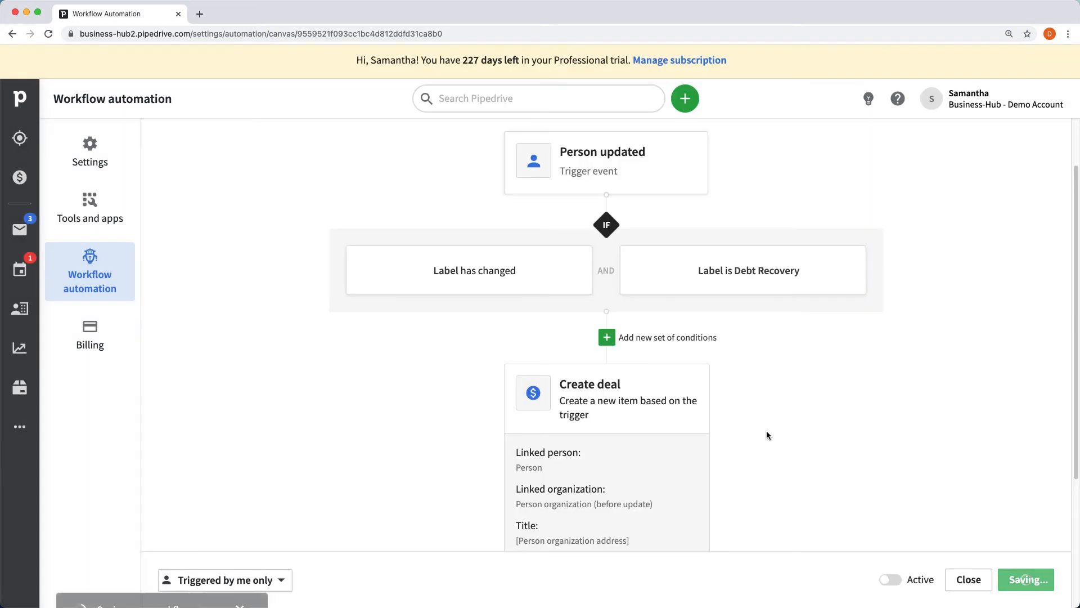
Step: Add a Create activity action below the Create deal action and proceed to its field settings
scroll(767, 393, "down", 2)
scroll(767, 371, "down", 2)
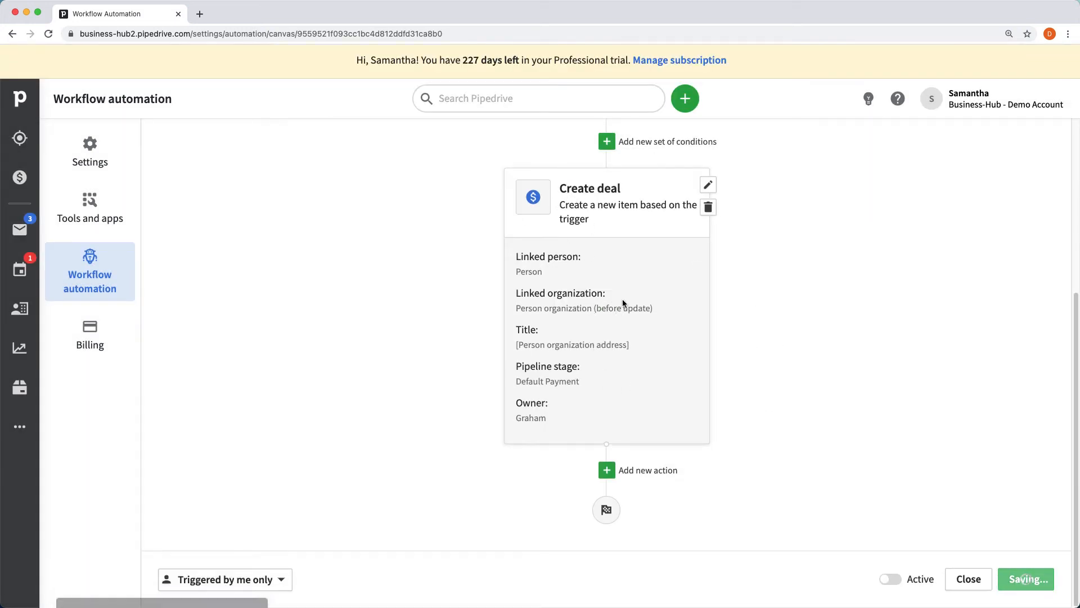
left_click(608, 473)
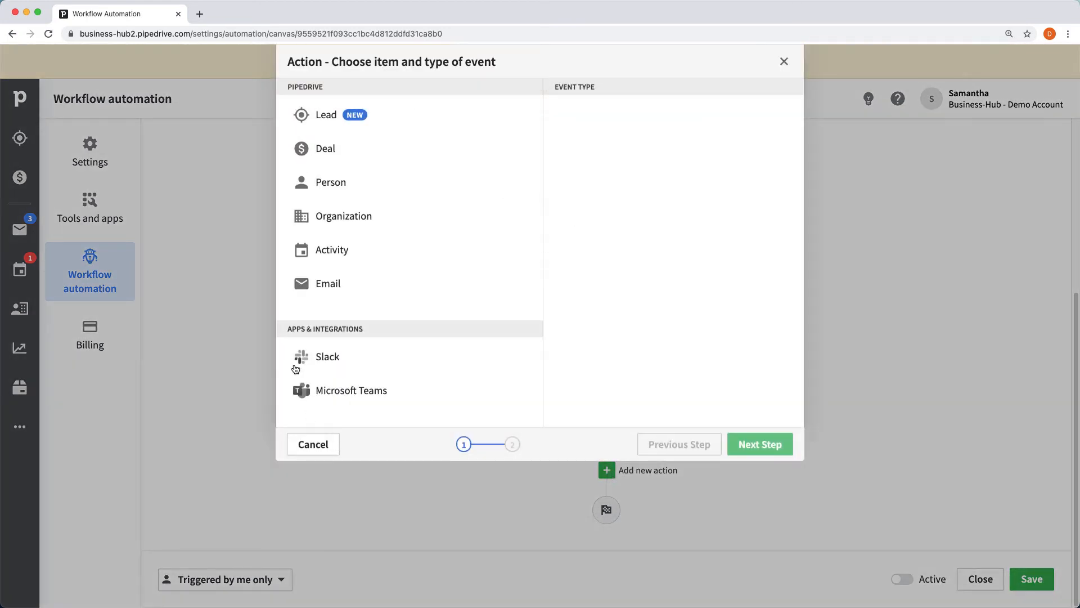
left_click(330, 254)
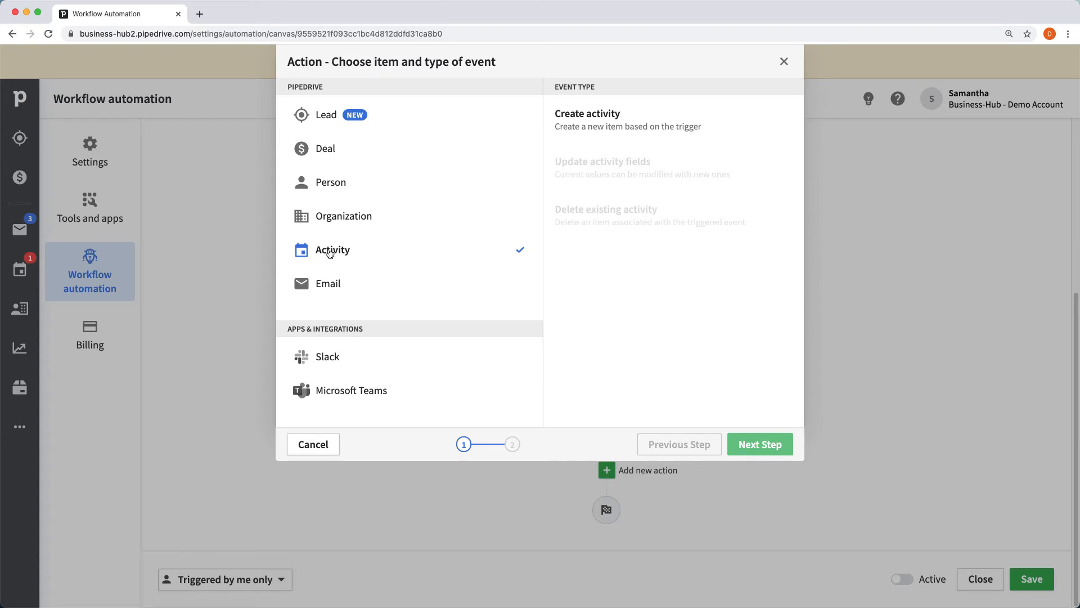
left_click(618, 119)
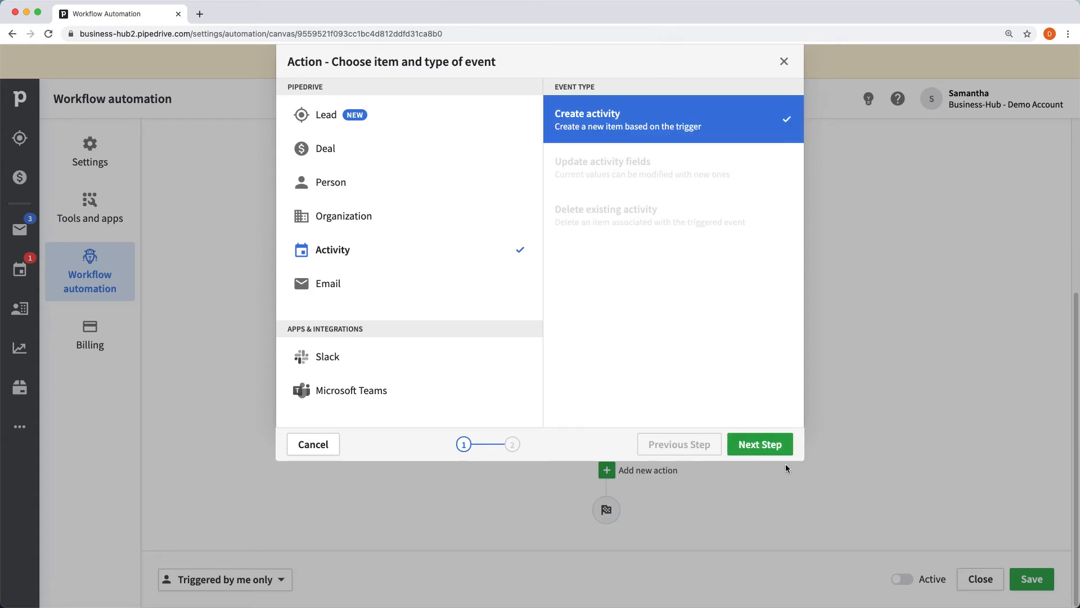
left_click(777, 444)
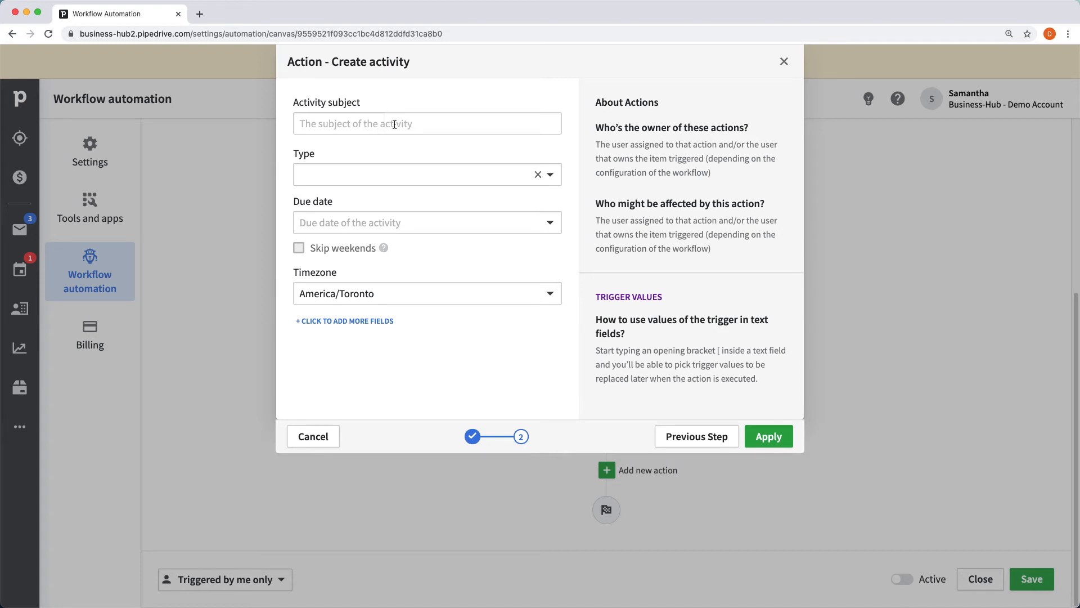
Step: Set both the activity's subject and its type to Send Email Reminder
type("Send")
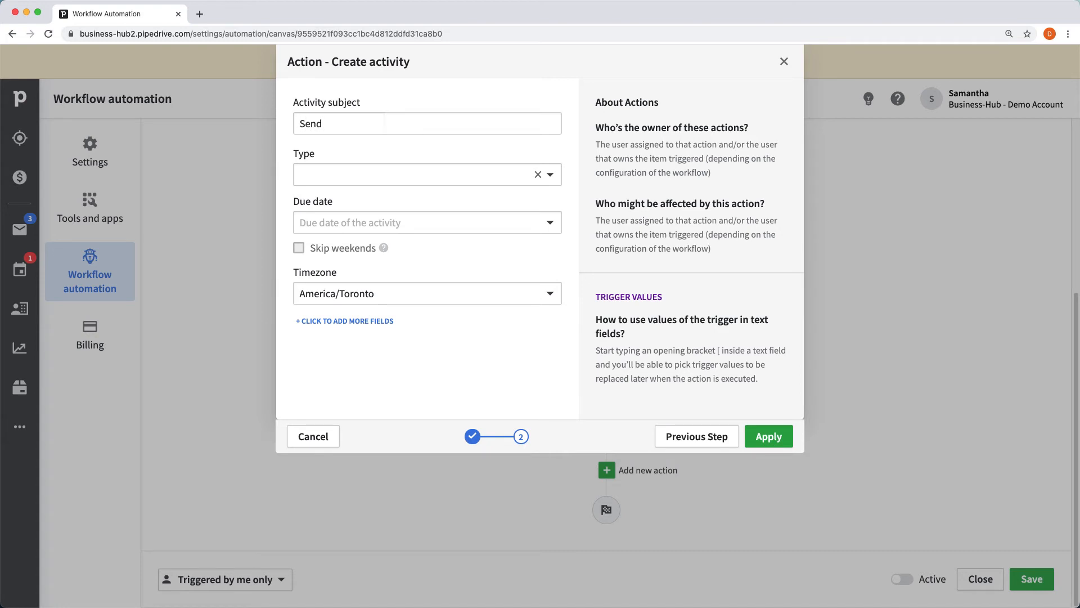
type(" Email Remainder")
left_click_drag(398, 124, 296, 123)
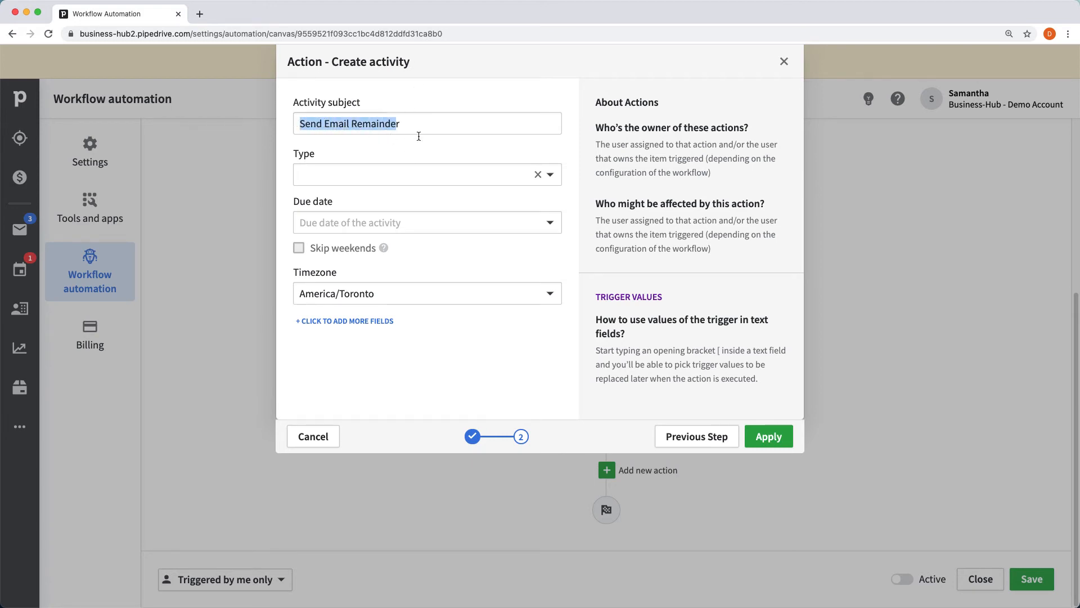
left_click(381, 176)
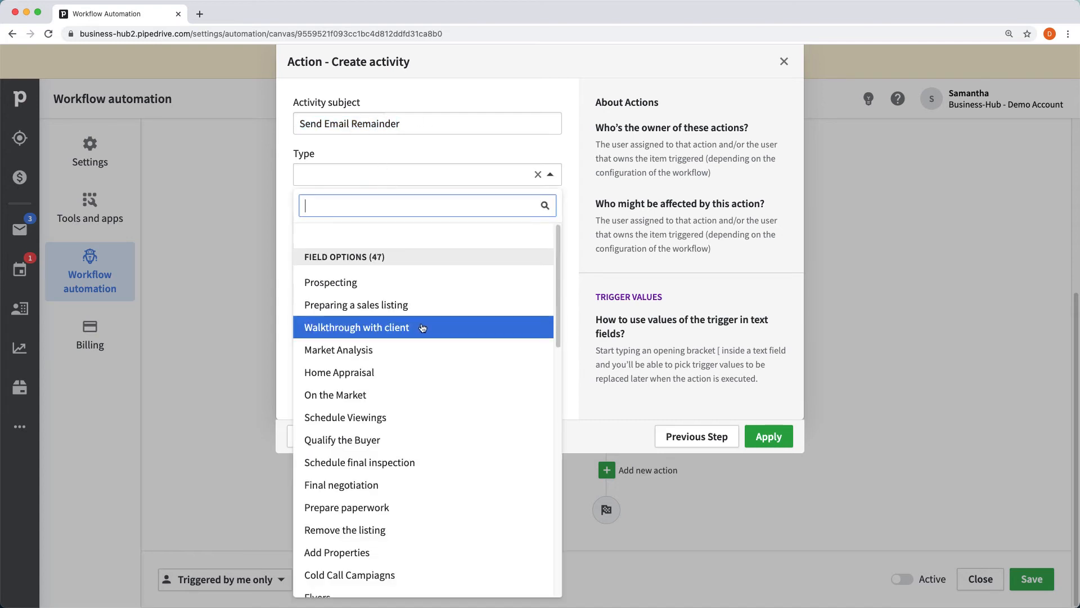
scroll(423, 327, "down", 2)
scroll(369, 320, "down", 5)
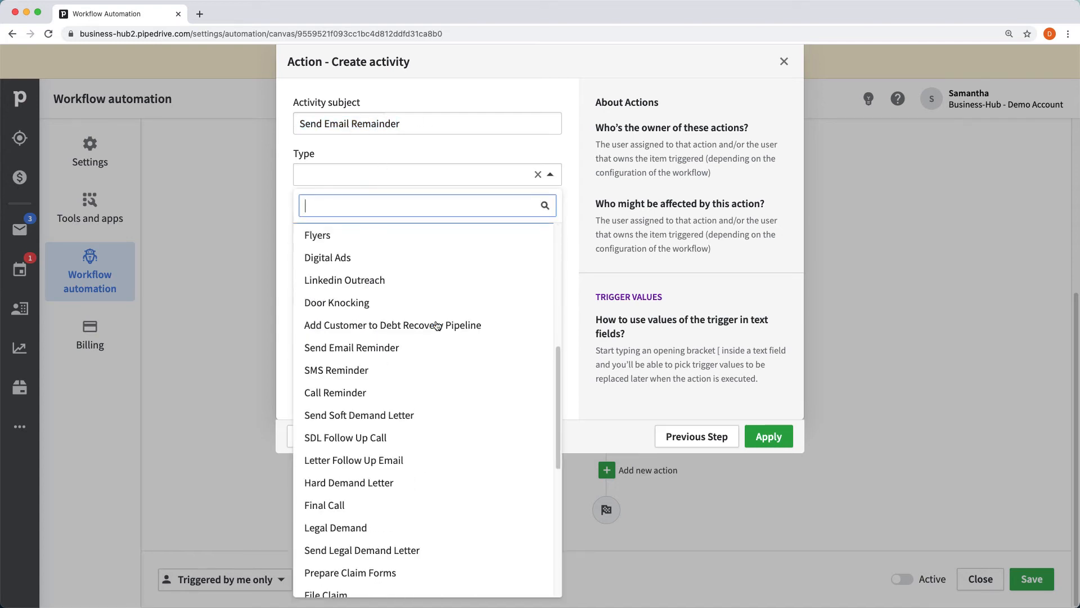
scroll(436, 327, "down", 3)
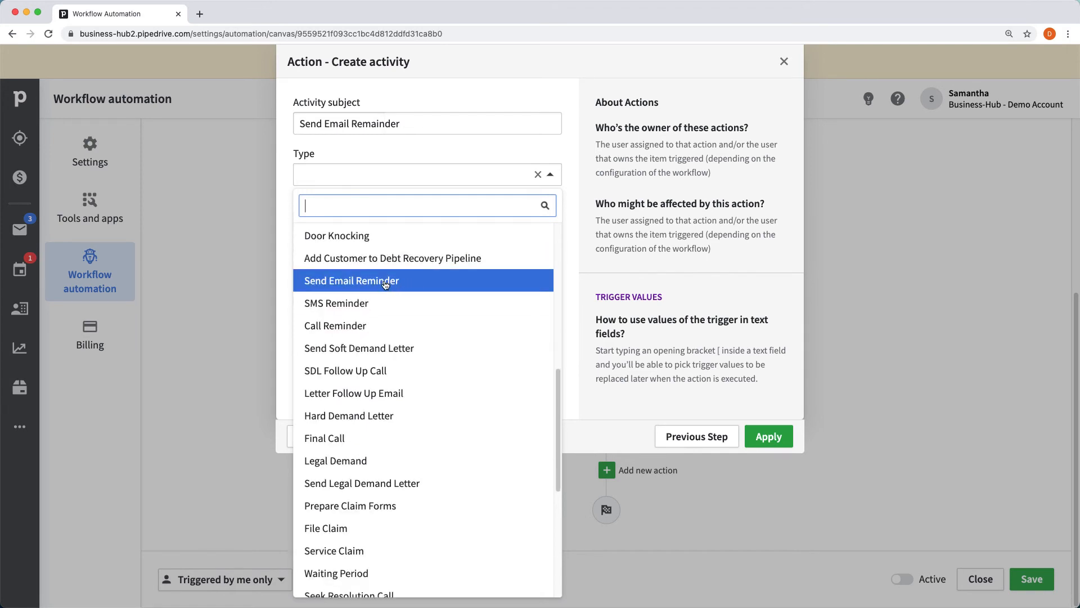
left_click(385, 282)
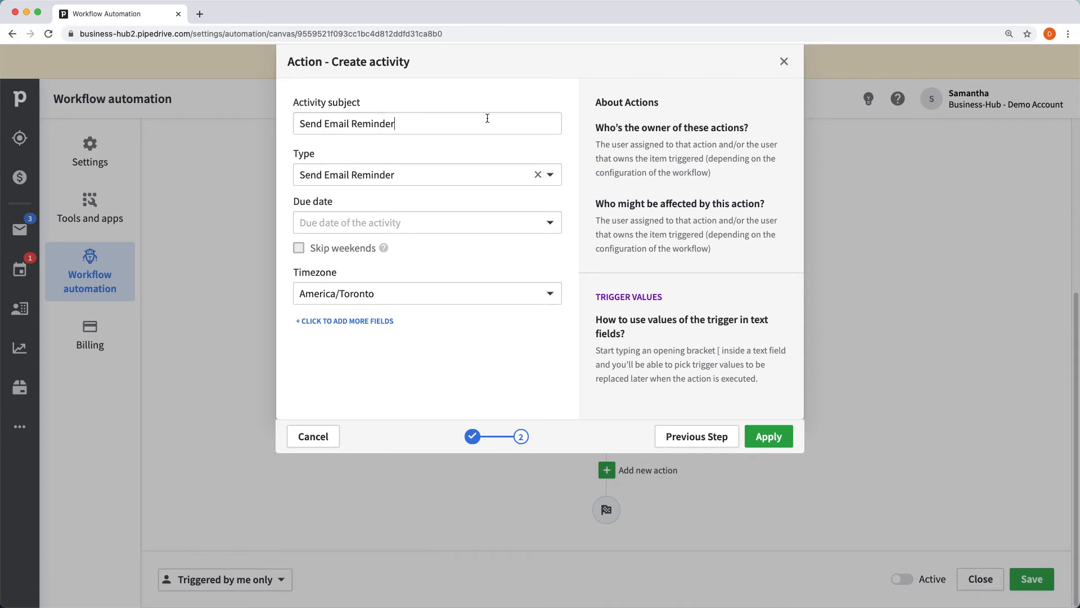
left_click(439, 167)
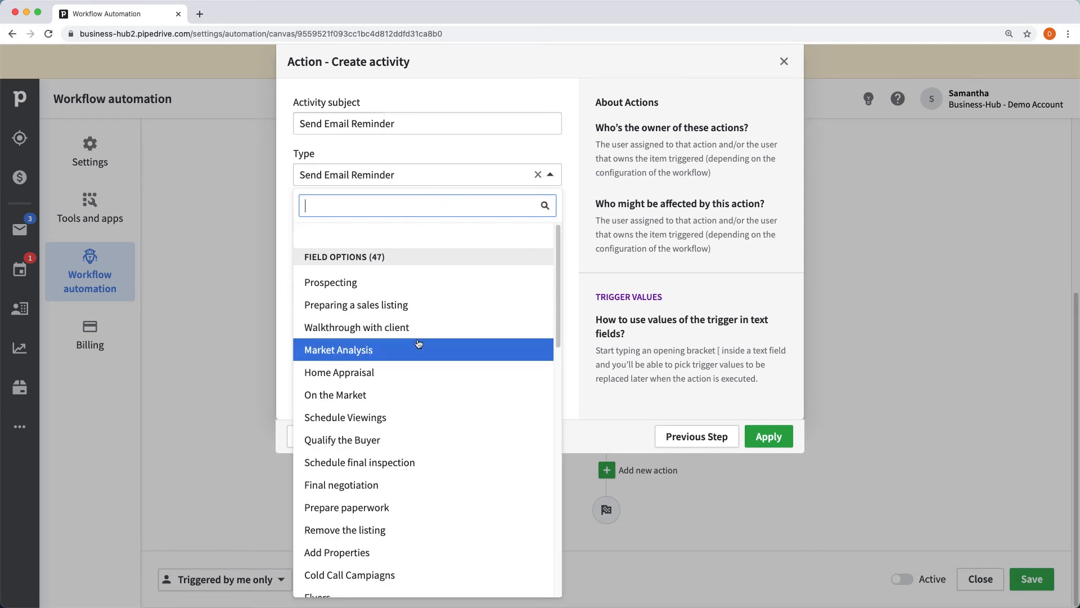
scroll(428, 426, "down", 5)
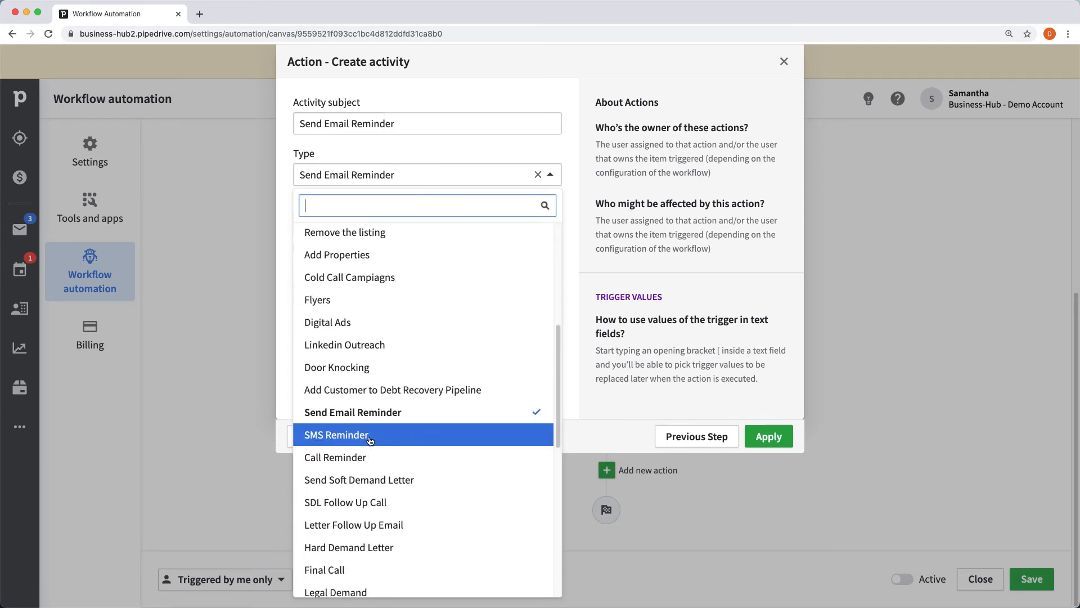
left_click(382, 413)
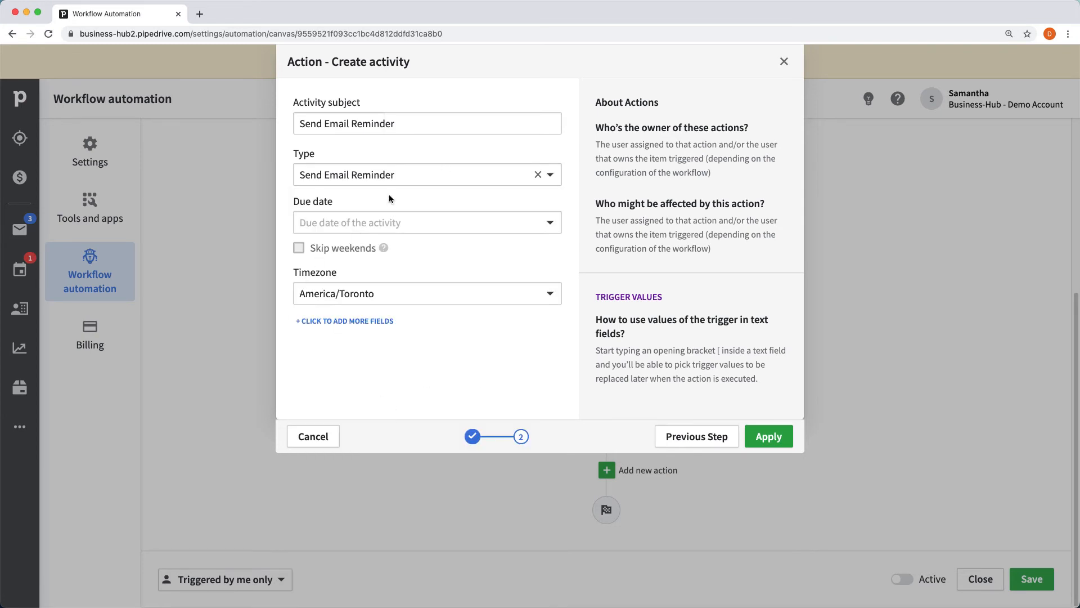
left_click(409, 171)
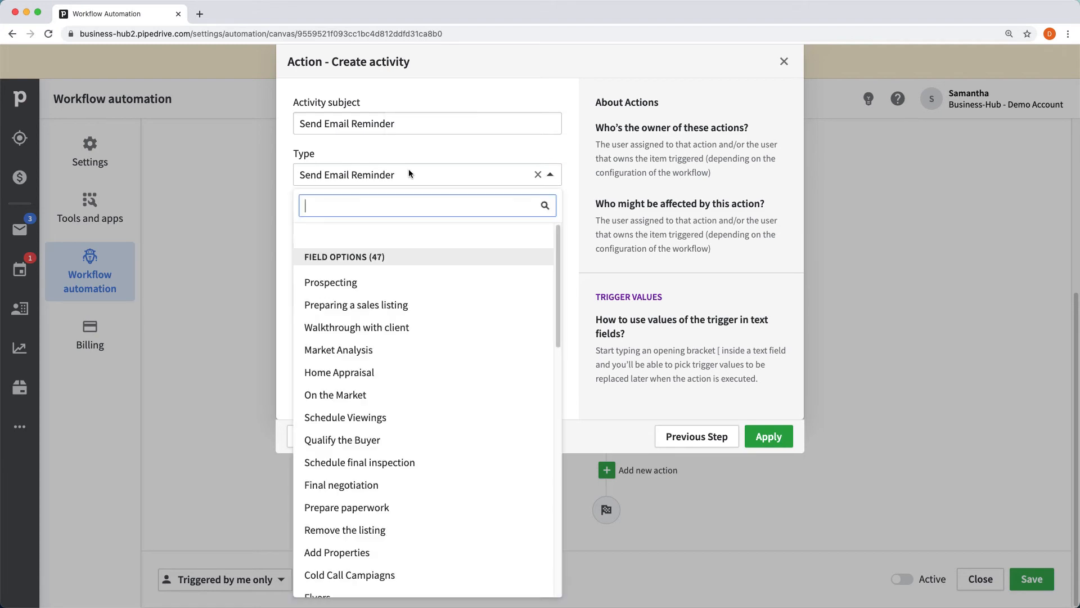
left_click(265, 203)
Step: Set the activity's due date to The same day and enable Skip weekends
left_click(375, 224)
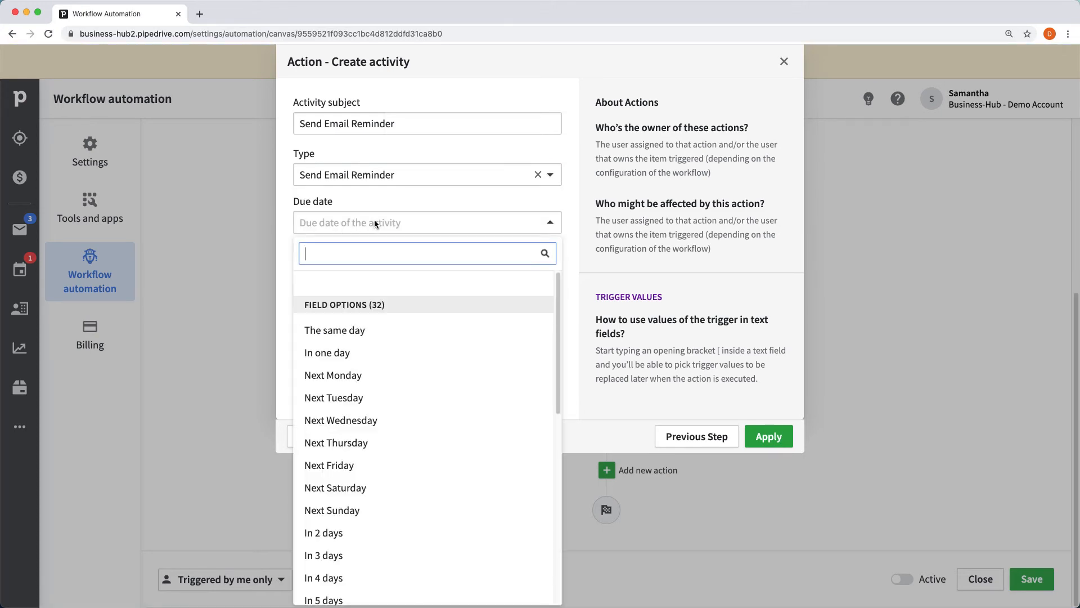
left_click(358, 331)
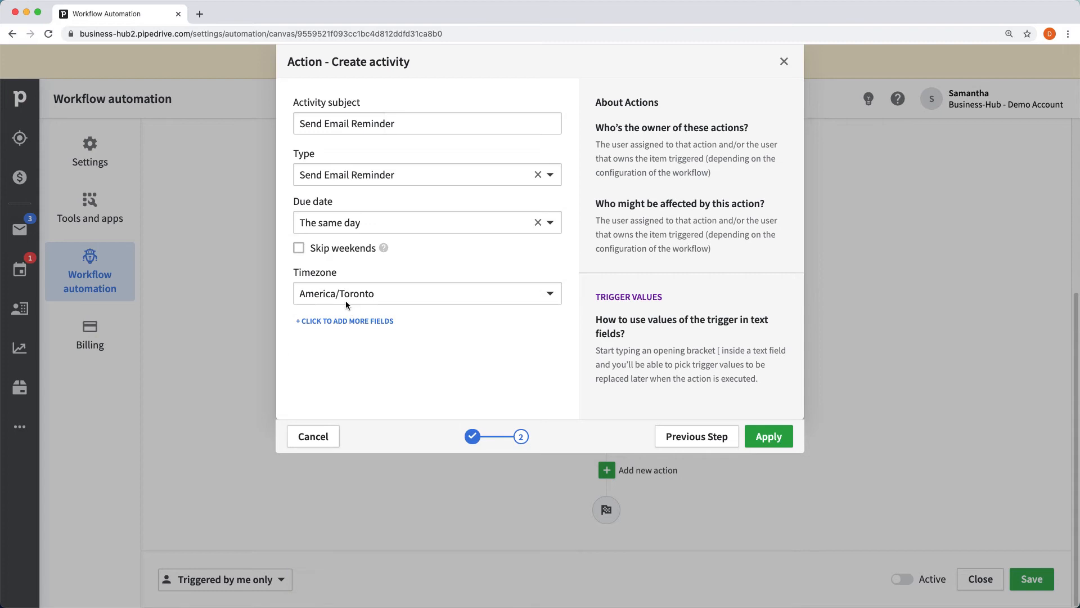
left_click(299, 249)
Step: Add the Assigned to, Linked deal and Linked organization fields to the Create activity action
left_click(351, 321)
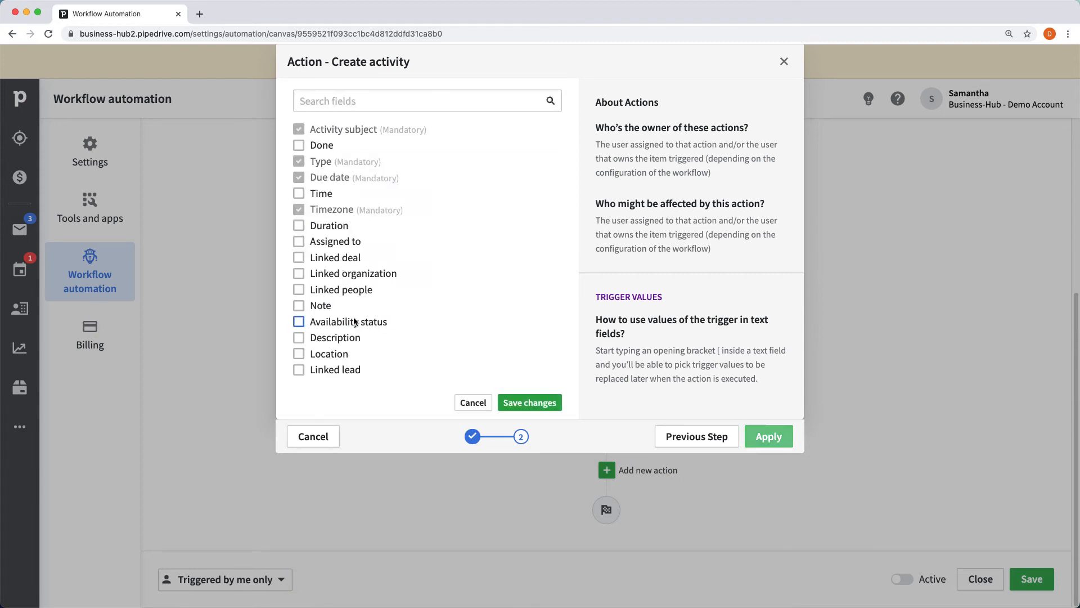
left_click(299, 242)
left_click(299, 257)
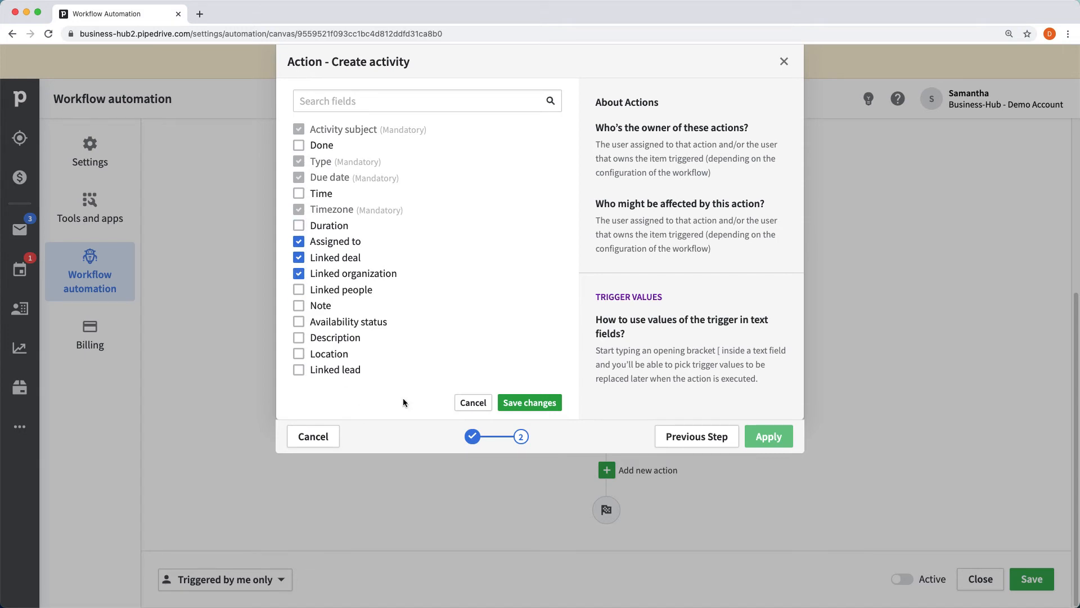
left_click(540, 403)
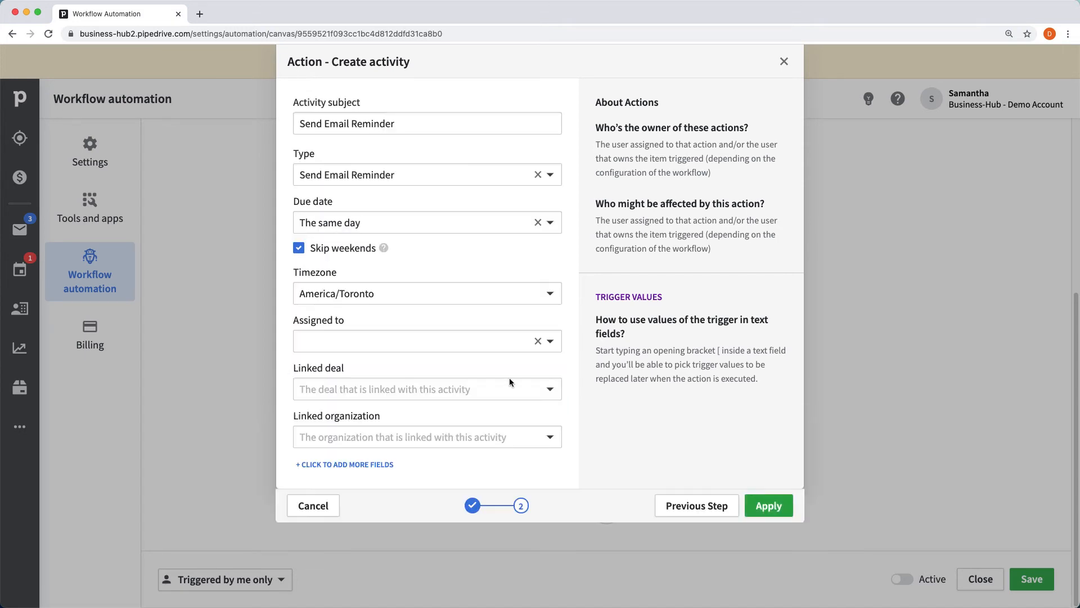
Step: Assign the activity to the deal's owner, set Linked organization to Person organization (before update), and apply the action
left_click(407, 339)
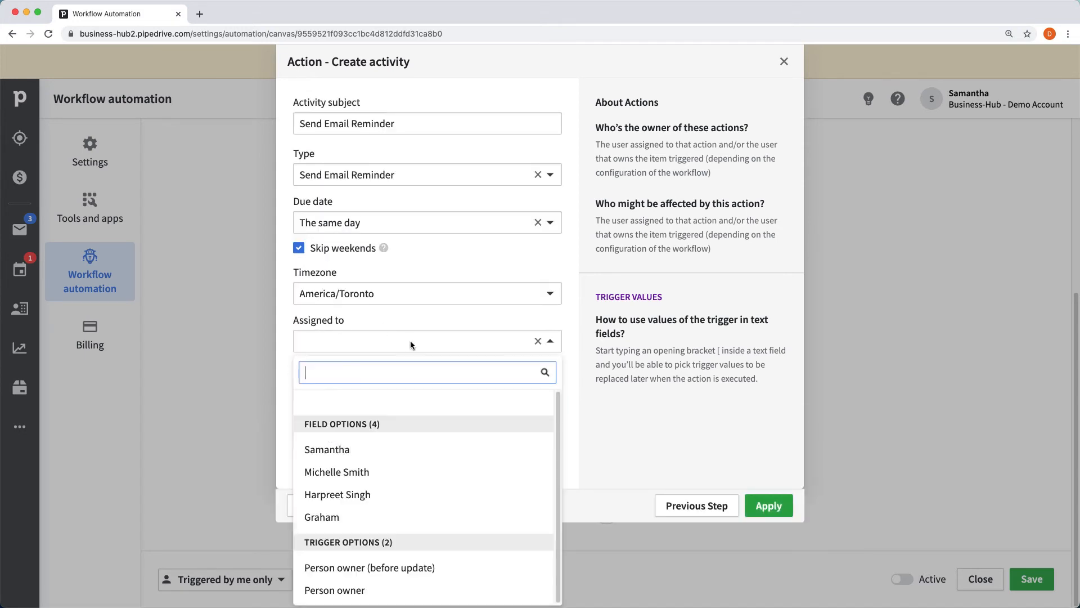
left_click(394, 514)
left_click(409, 389)
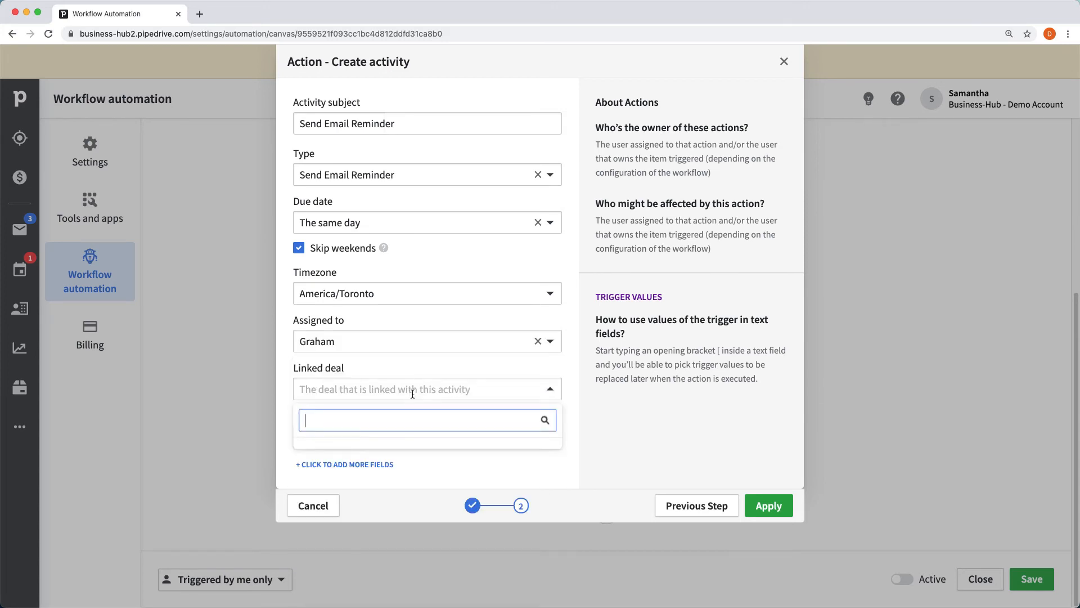
left_click(377, 393)
left_click(420, 436)
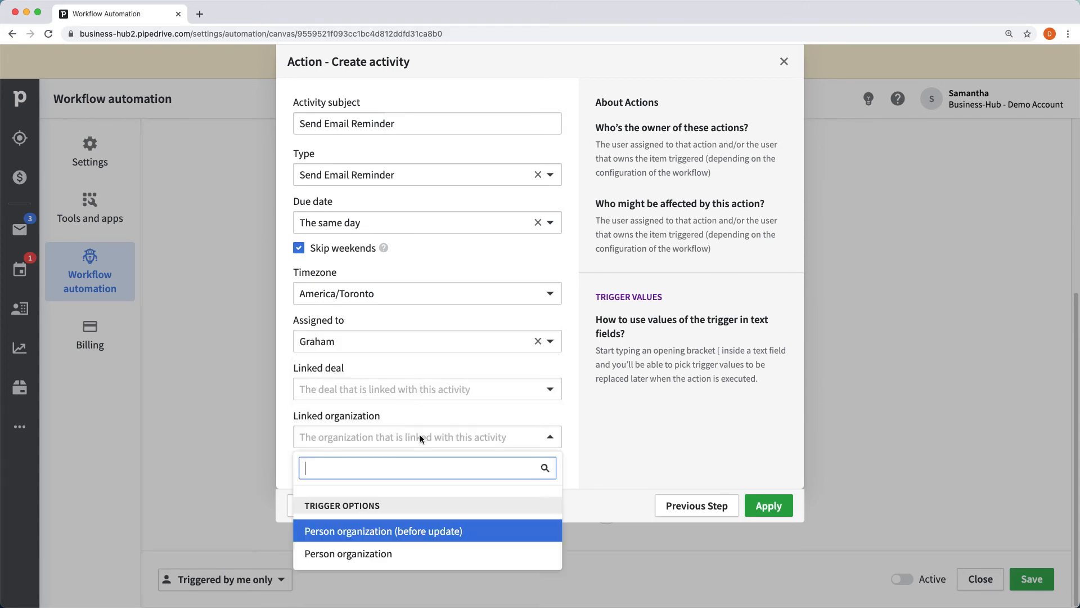
left_click(383, 530)
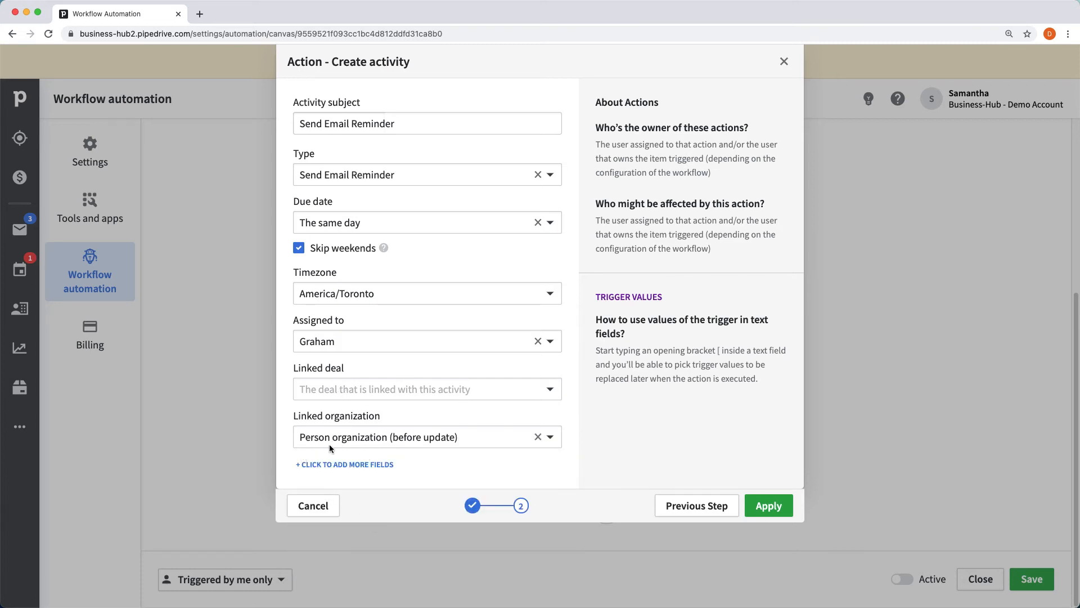
left_click(437, 388)
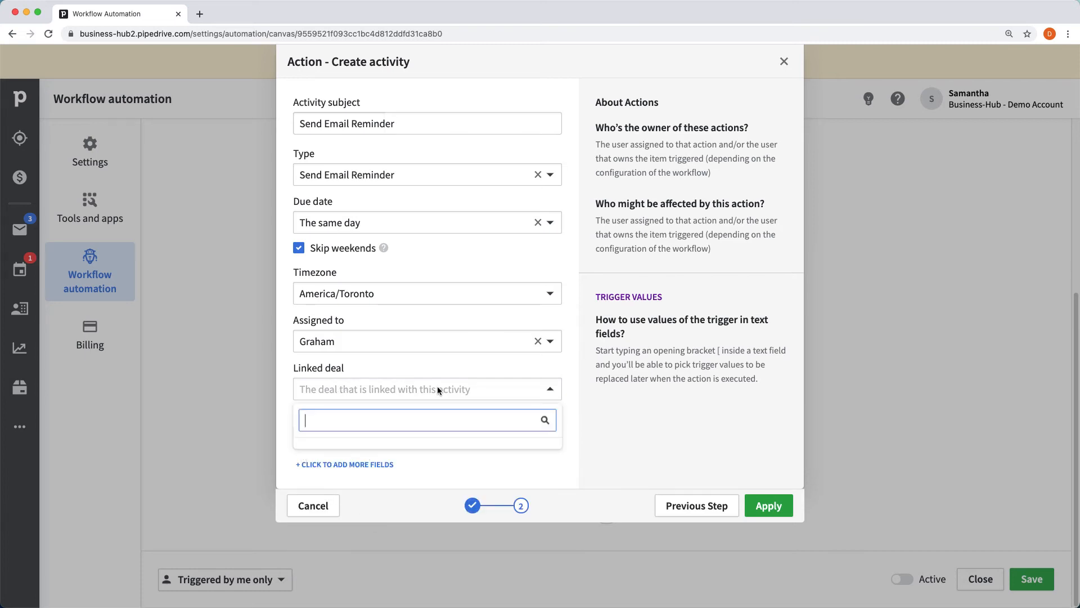
left_click(668, 379)
left_click(769, 505)
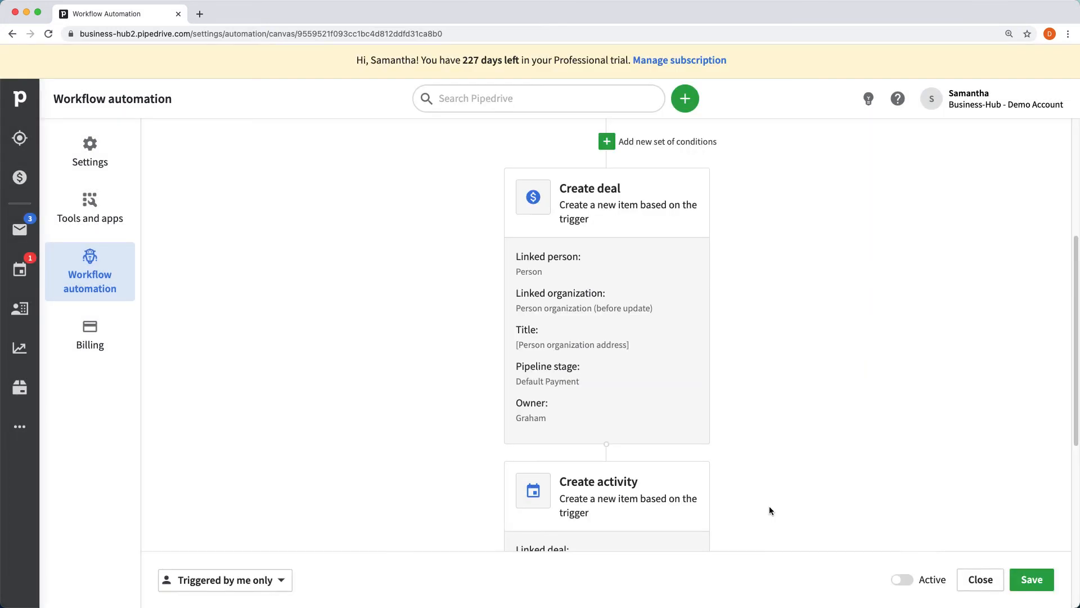
Step: Review the configured Create deal action and the Send Email Reminder activity action in the workflow
scroll(622, 369, "down", 2)
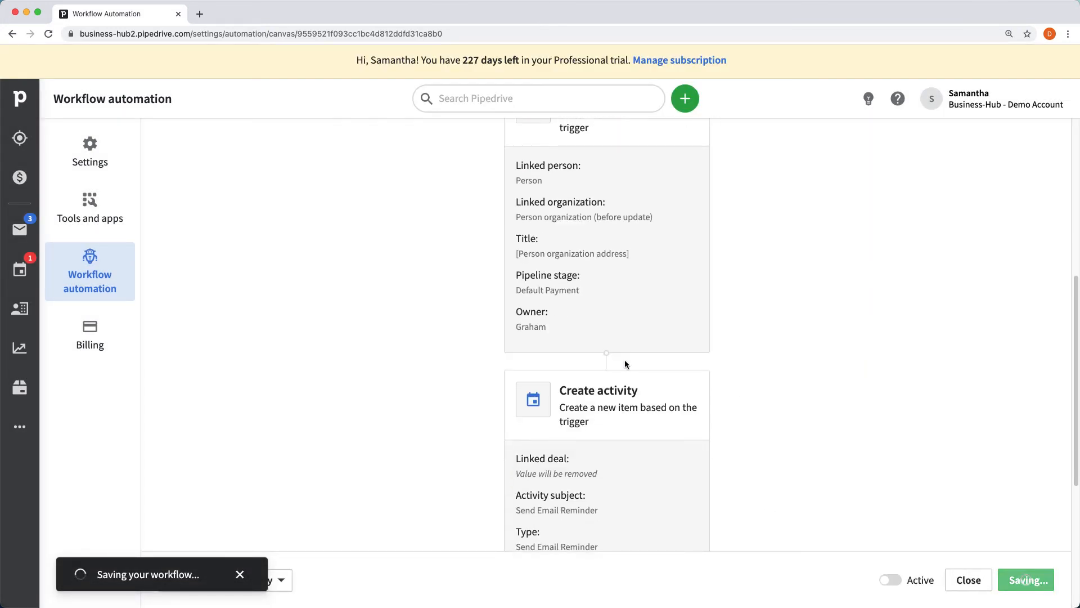
scroll(623, 360, "down", 3)
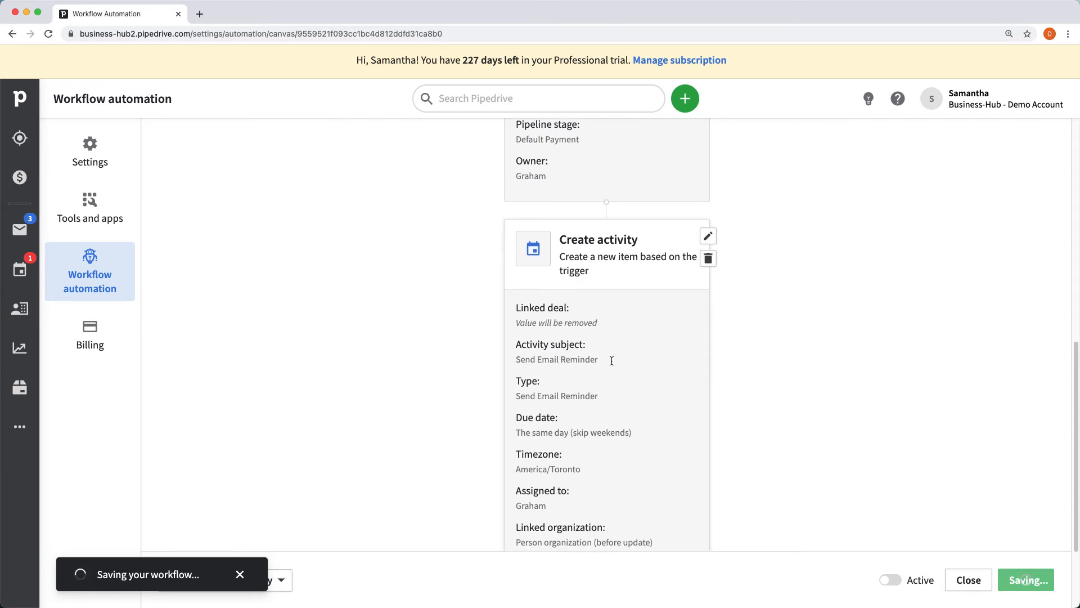
scroll(551, 363, "down", 1)
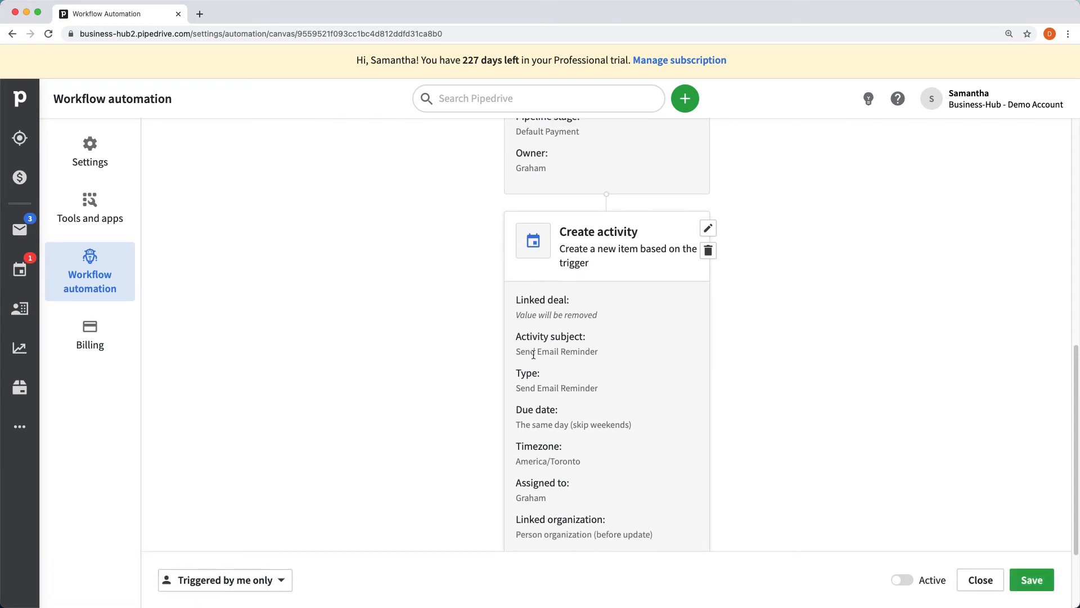
scroll(582, 351, "down", 1)
scroll(571, 339, "down", 2)
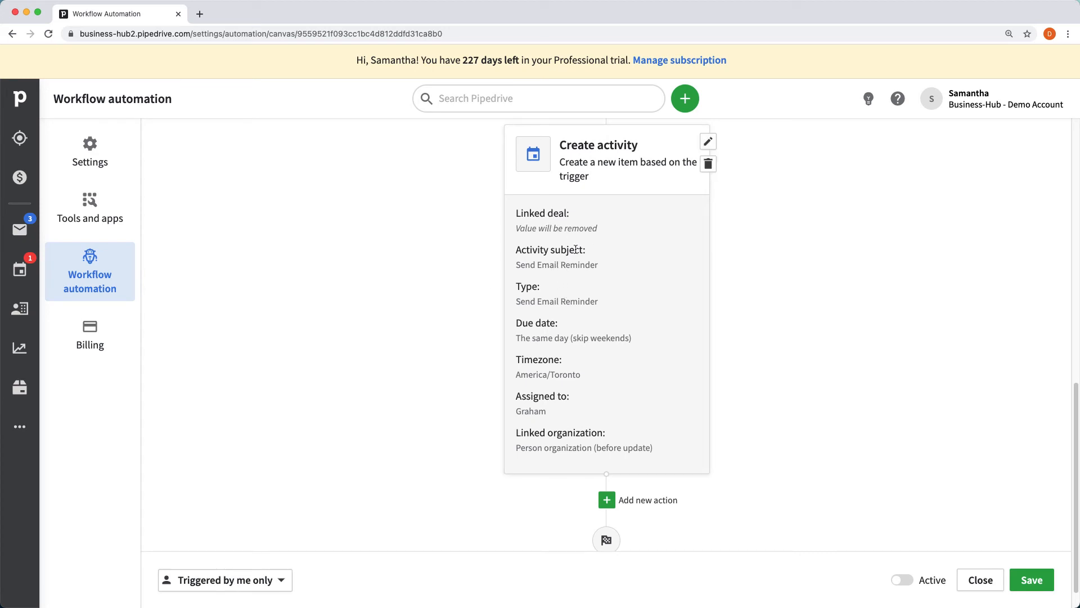
scroll(561, 226, "up", 2)
scroll(608, 279, "down", 3)
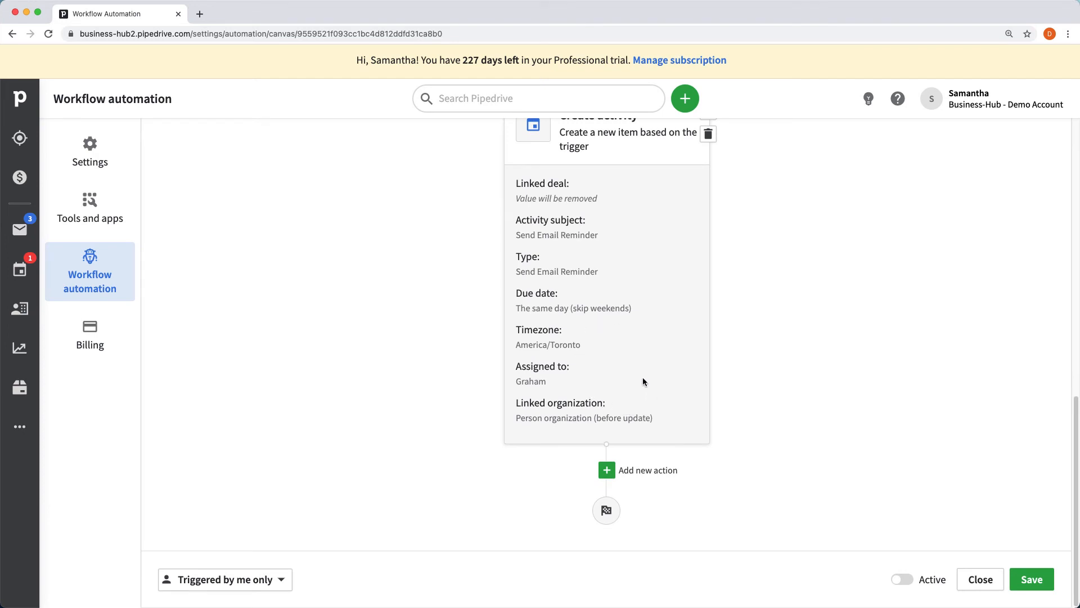
Step: Add another Create activity action after the Send Email Reminder activity and proceed to its field settings
left_click(607, 470)
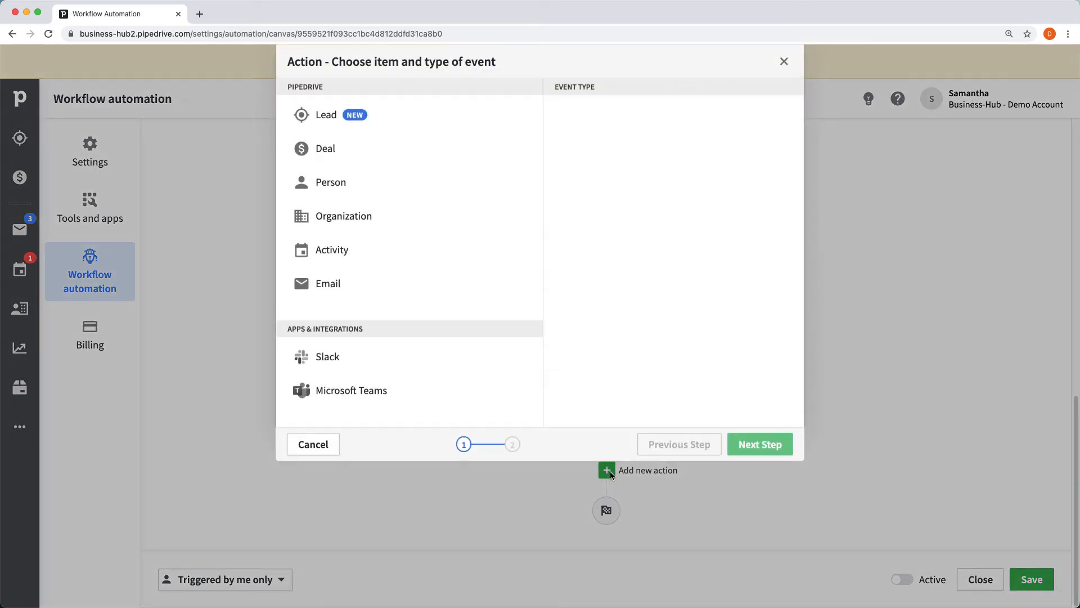
left_click(373, 249)
left_click(631, 118)
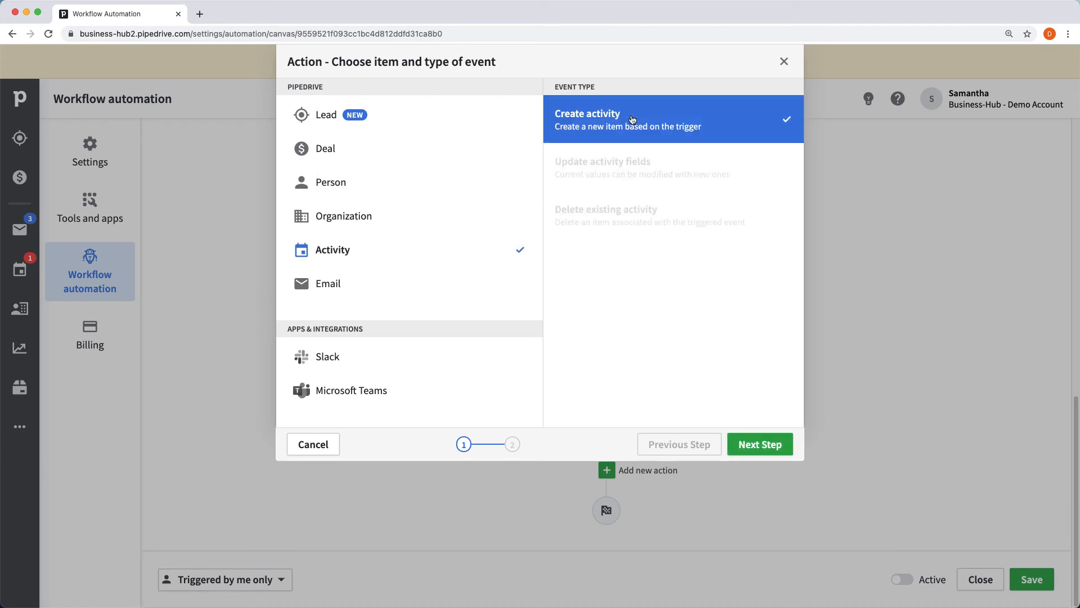
left_click(765, 450)
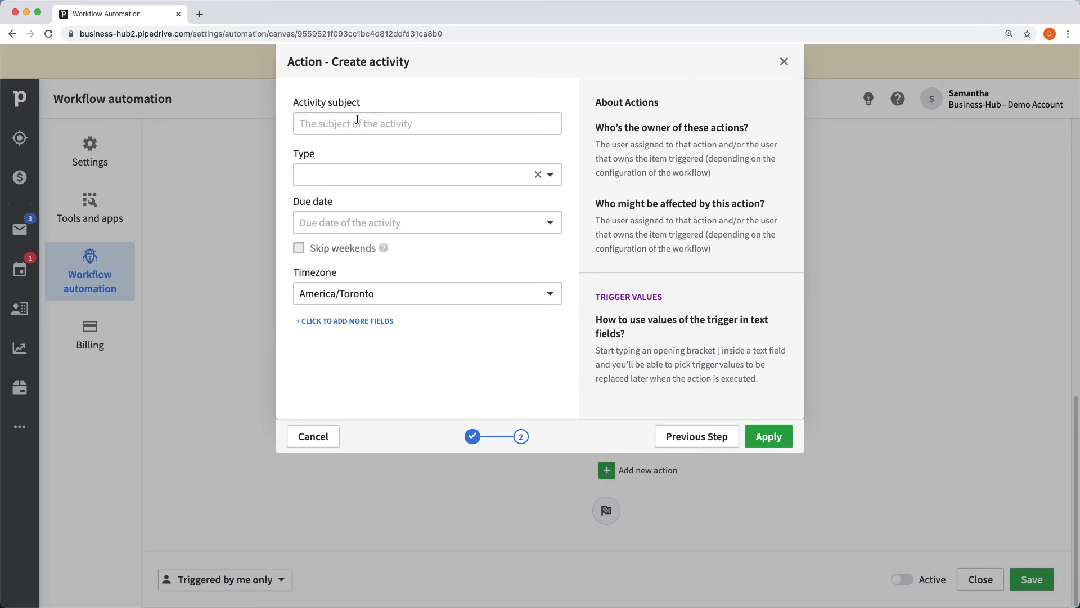
Step: Set both the new activity's subject and its type to Call Reminder
left_click(357, 120)
type("Call ")
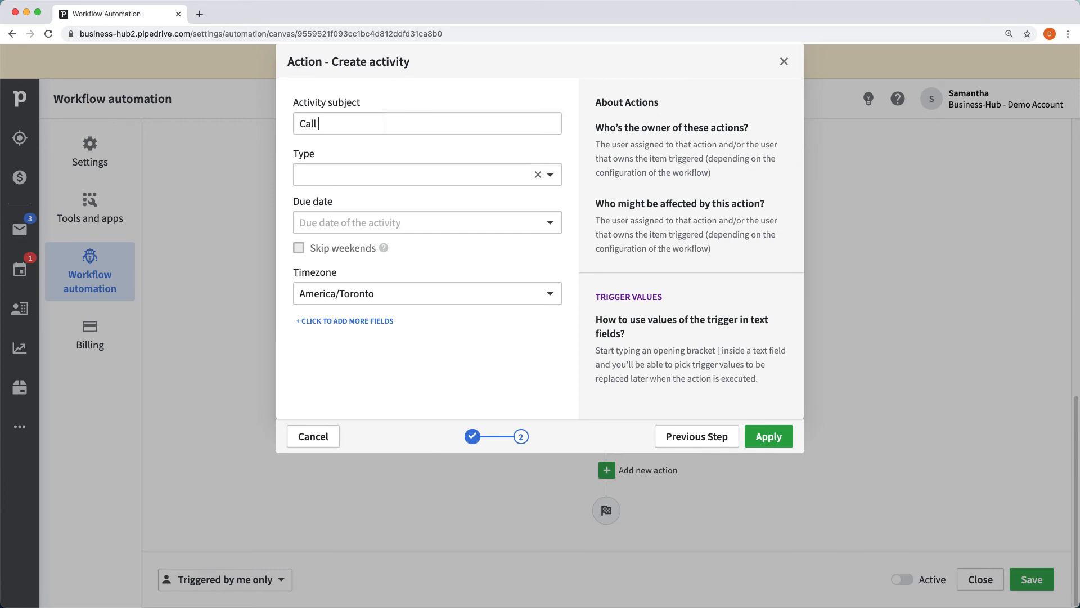
type("Follow Up")
left_click(360, 174)
scroll(397, 326, "down", 4)
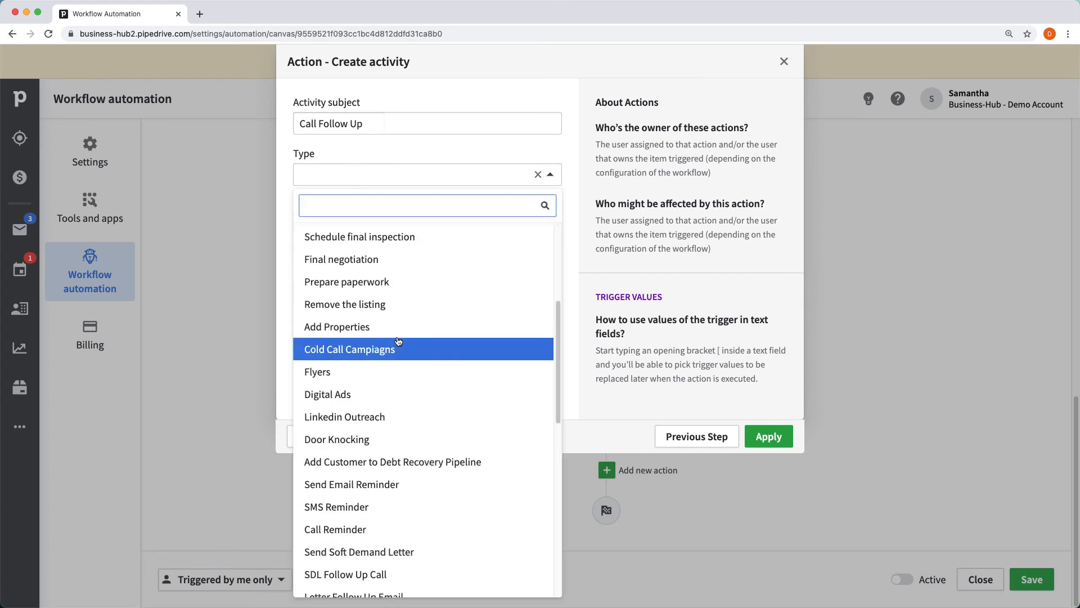
scroll(396, 345, "down", 2)
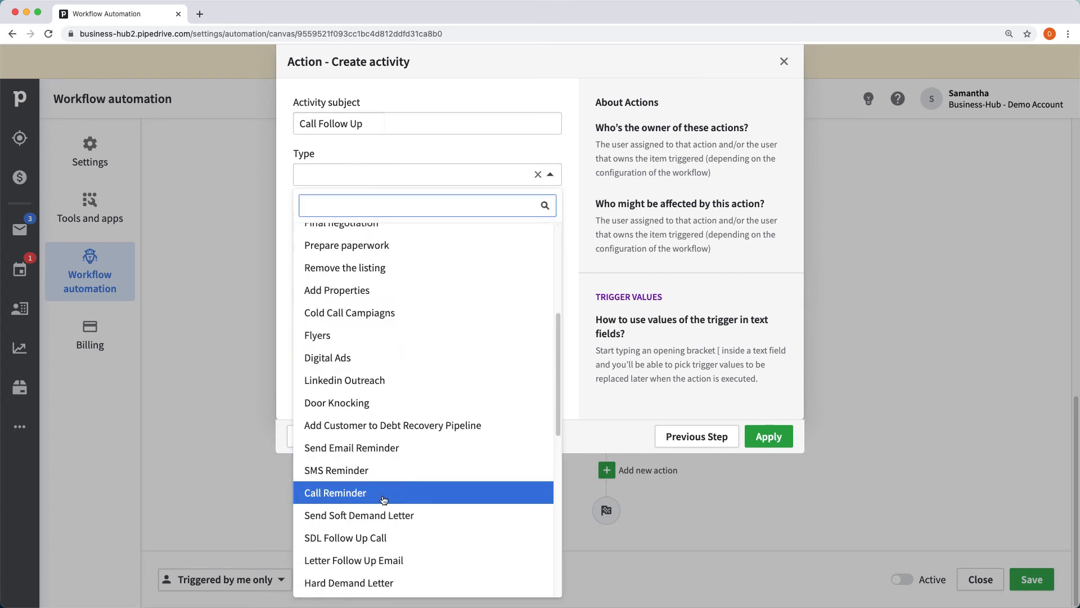
left_click(383, 500)
left_click_drag(370, 121, 319, 122)
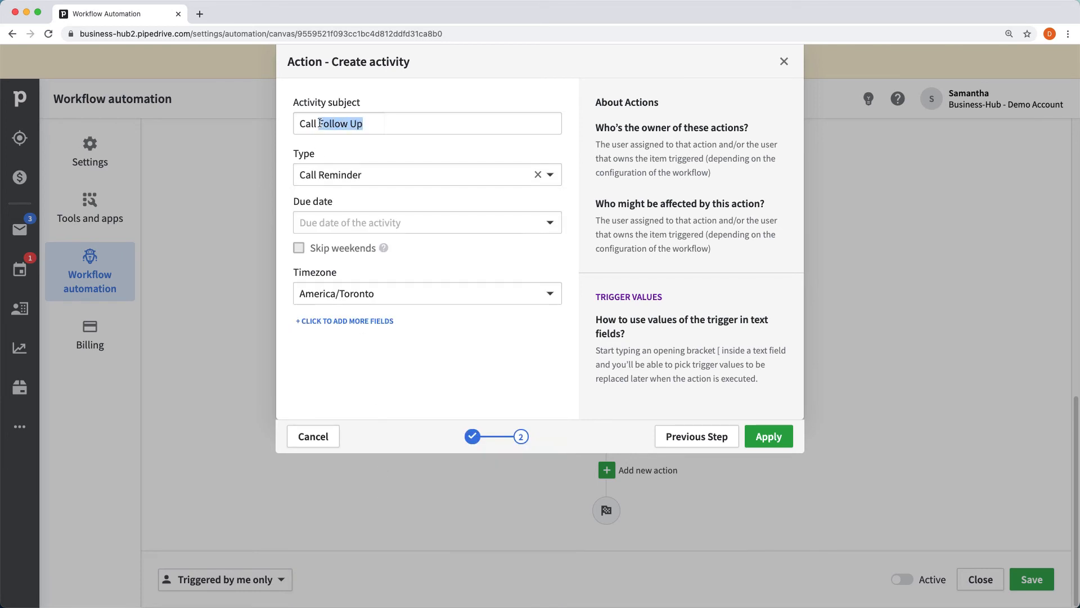
type("Reminder")
Step: Set the call activity's due date to In 7 days and enable Skip weekends
left_click(380, 221)
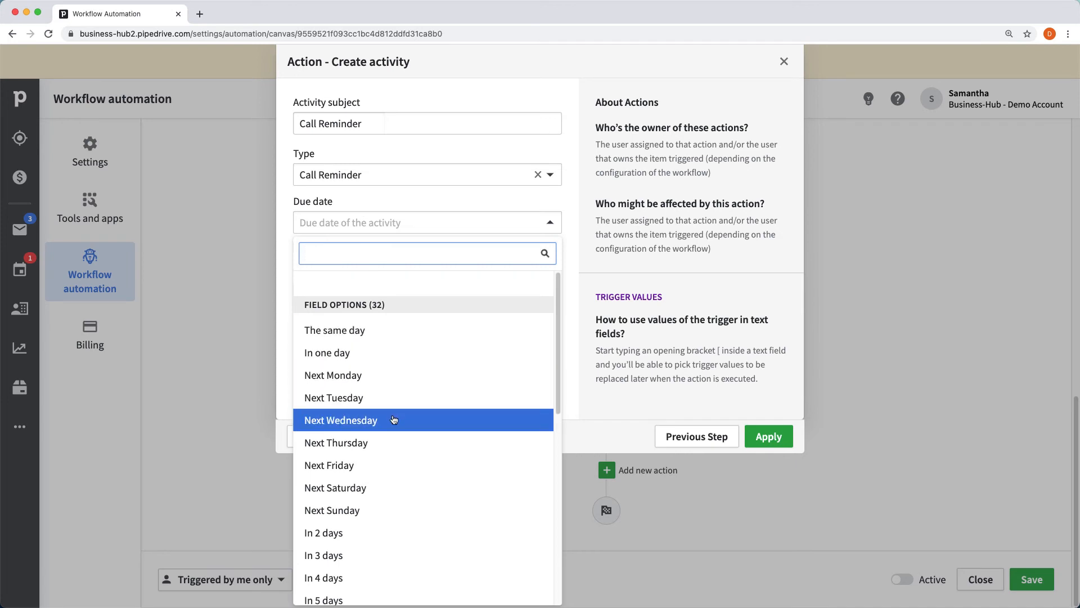
scroll(392, 420, "down", 3)
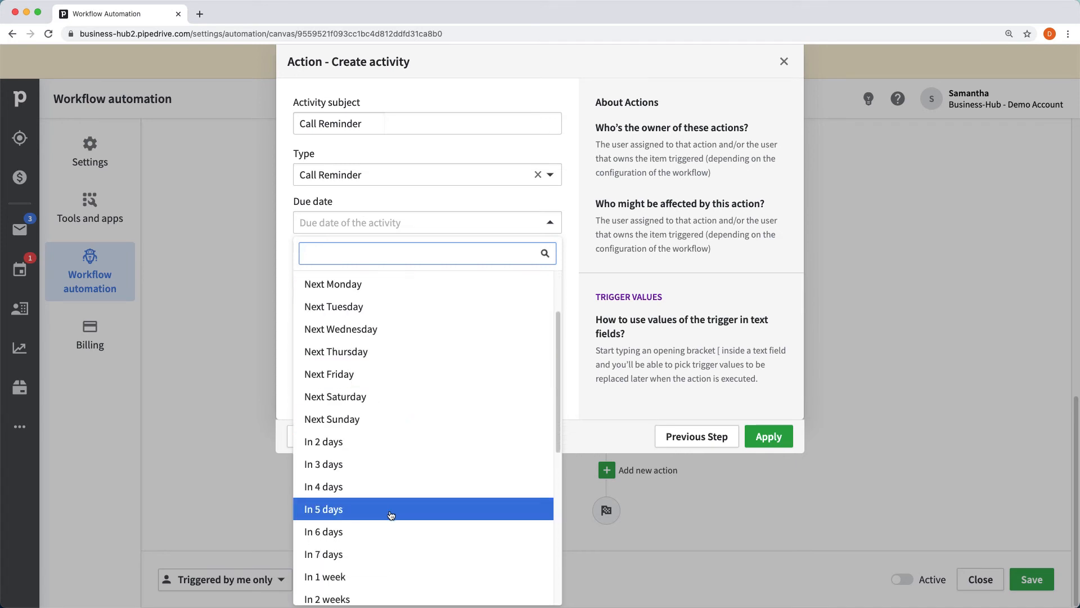
scroll(389, 515, "down", 1)
left_click(379, 540)
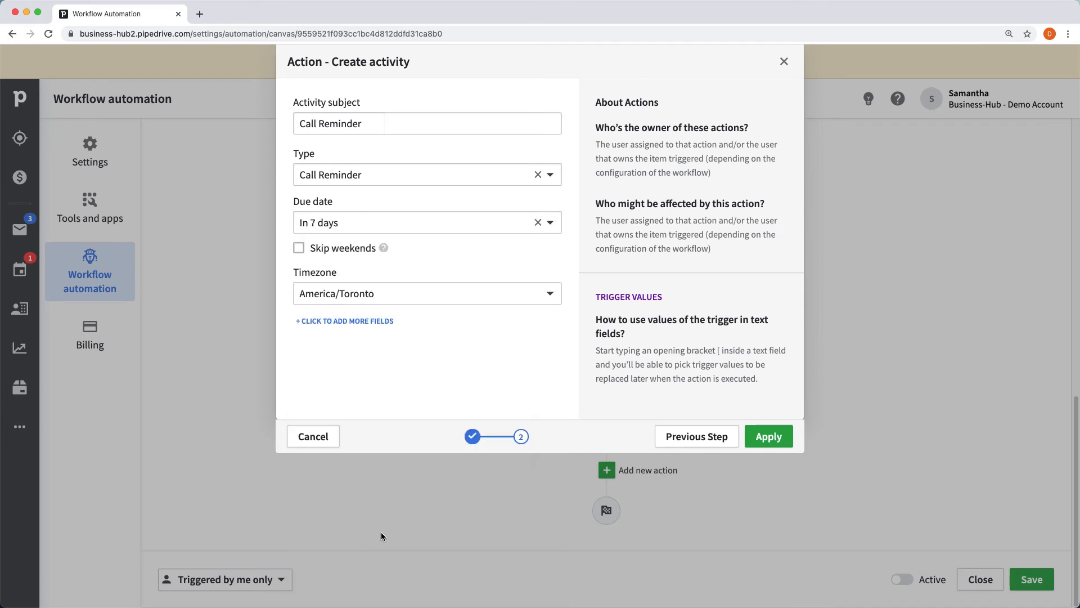
left_click(299, 249)
Step: Add the Assigned to, Linked deal, Linked organization and Linked people fields to the Call Reminder action
left_click(381, 321)
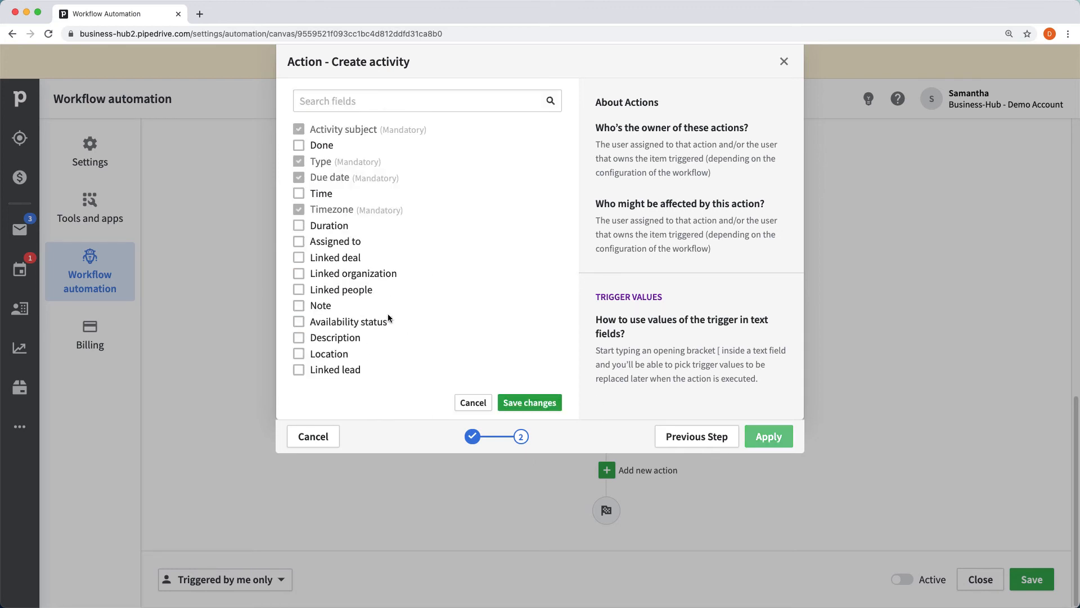
left_click(299, 241)
left_click(298, 257)
left_click(299, 274)
left_click(299, 289)
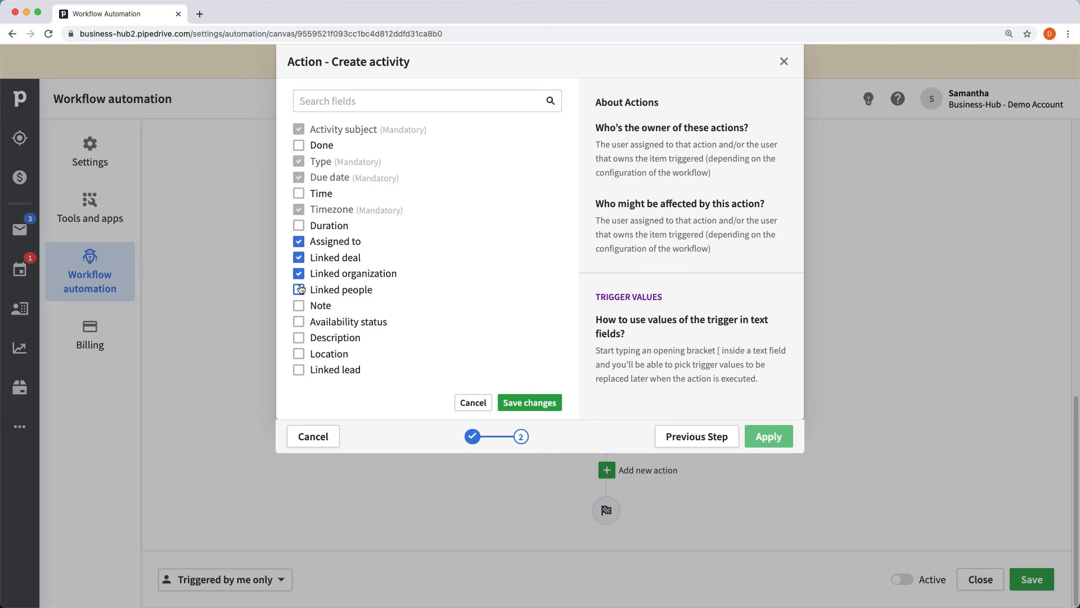
left_click(542, 403)
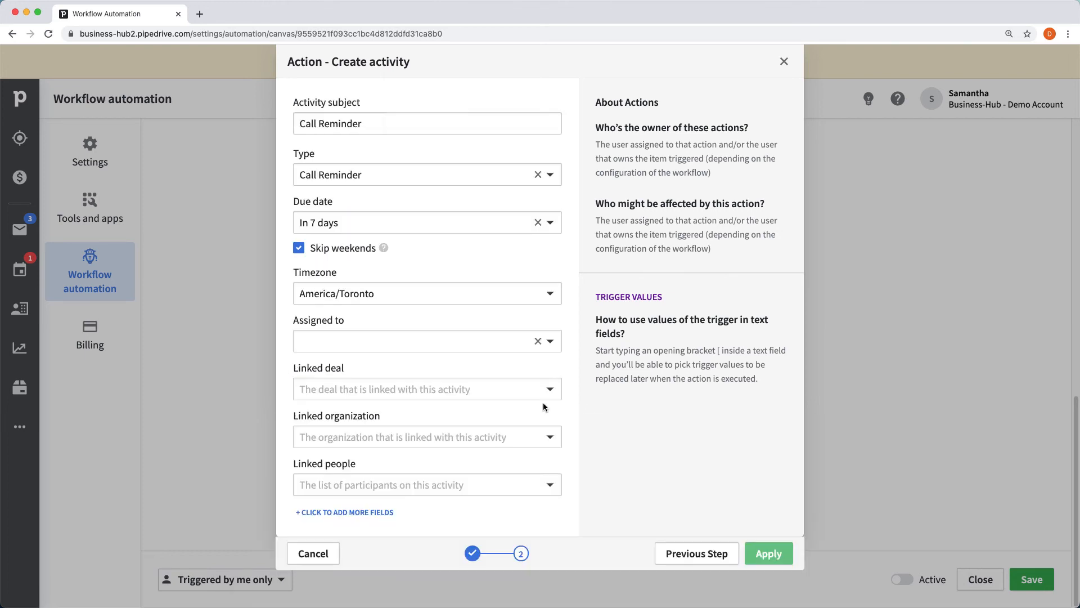
Step: Assign the Call Reminder activity to the deal's owner and check the available Linked deal options
left_click(411, 342)
left_click(350, 516)
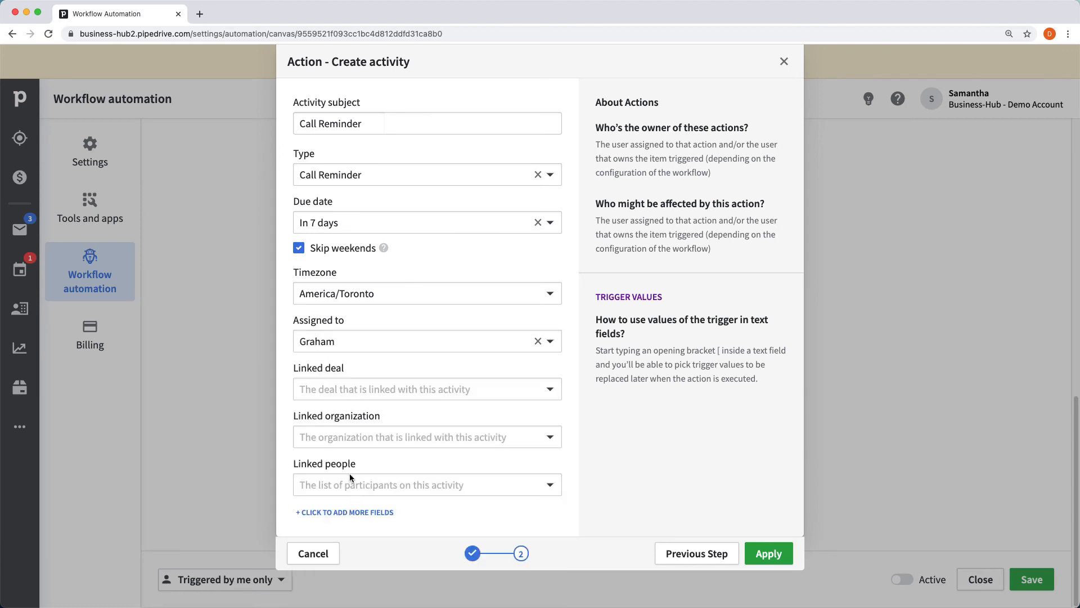
left_click(376, 387)
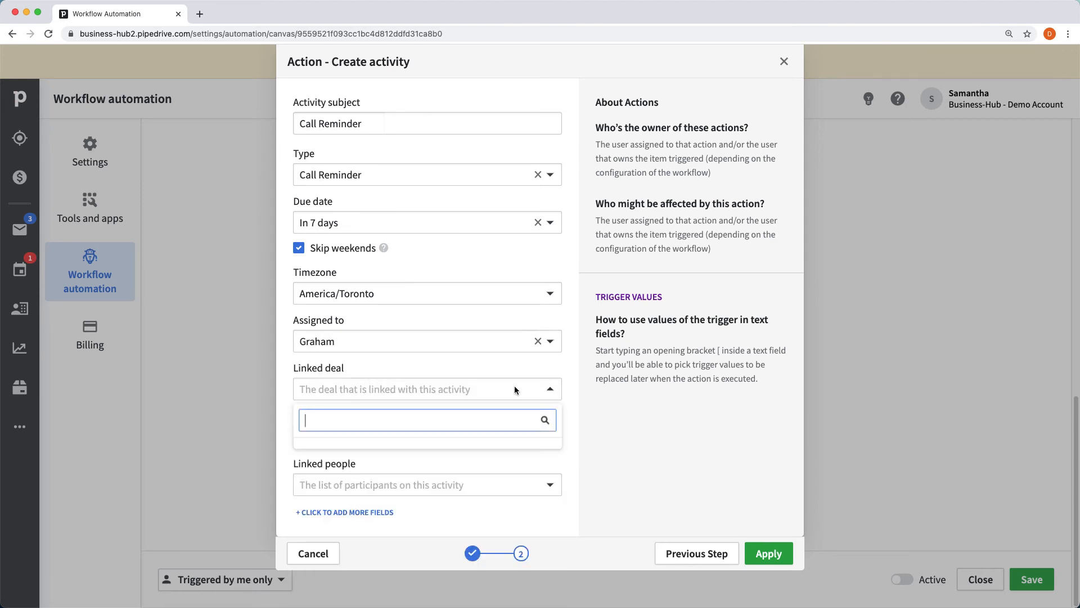
left_click(631, 404)
Step: Set Linked organization to Person organization (before update) and Linked people to Person, and apply the Call Reminder action
left_click(444, 438)
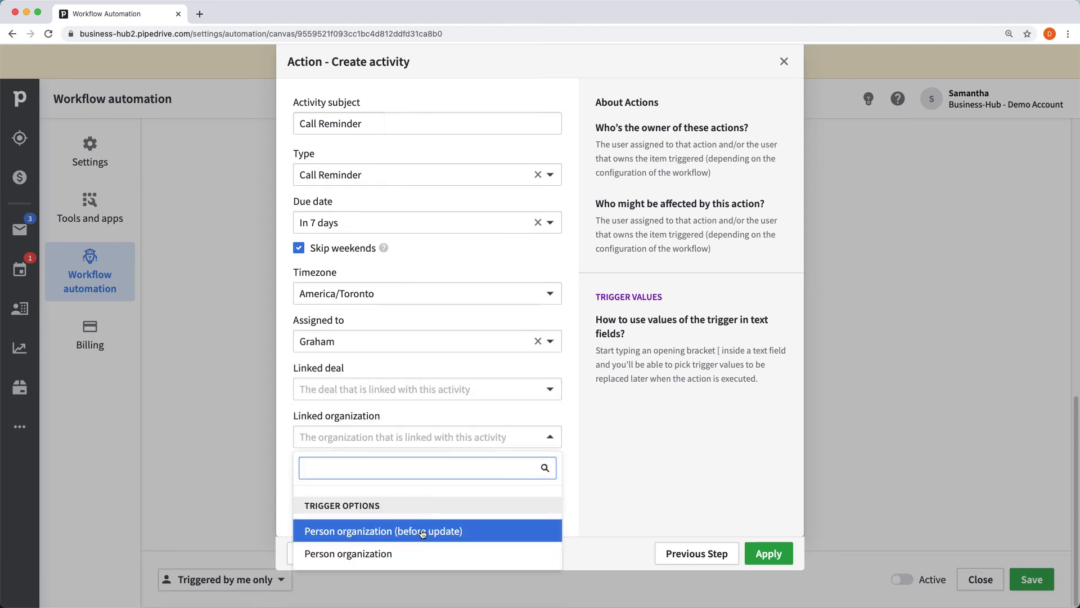
left_click(422, 529)
left_click(421, 486)
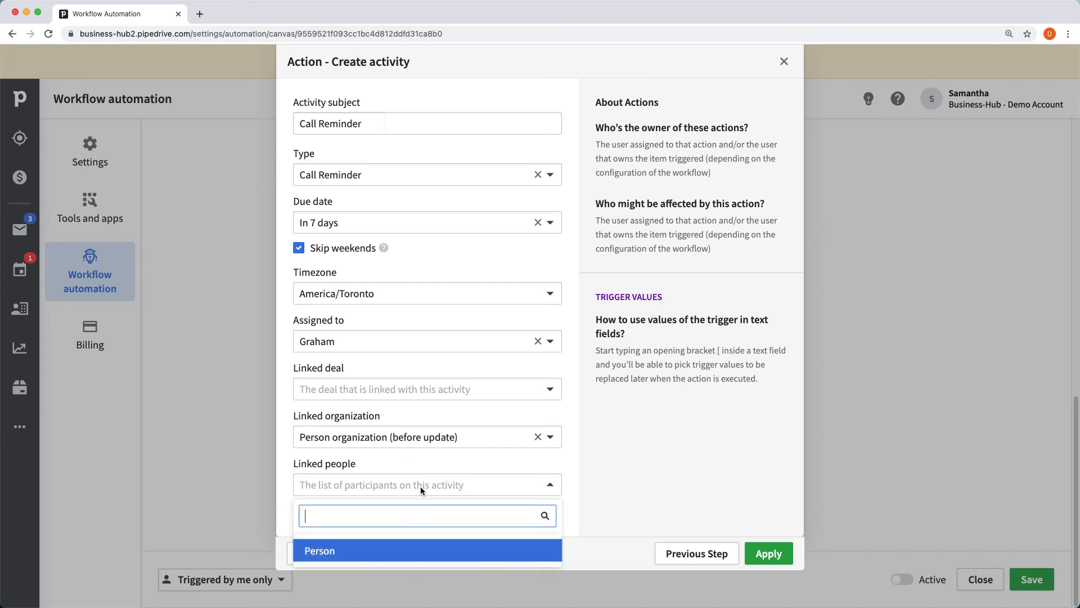
left_click(405, 550)
left_click(633, 444)
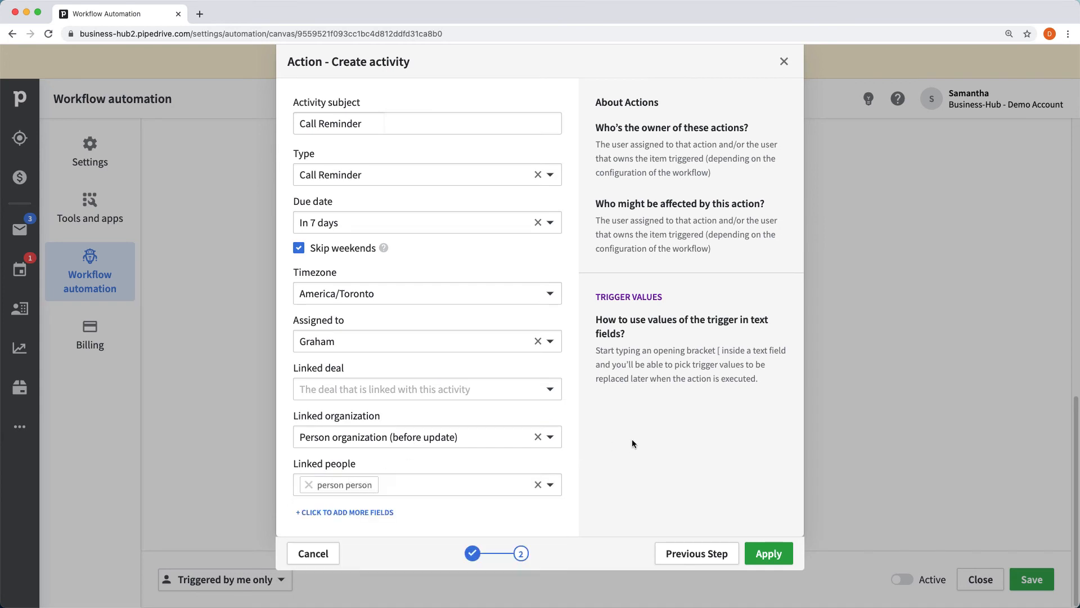
left_click(771, 553)
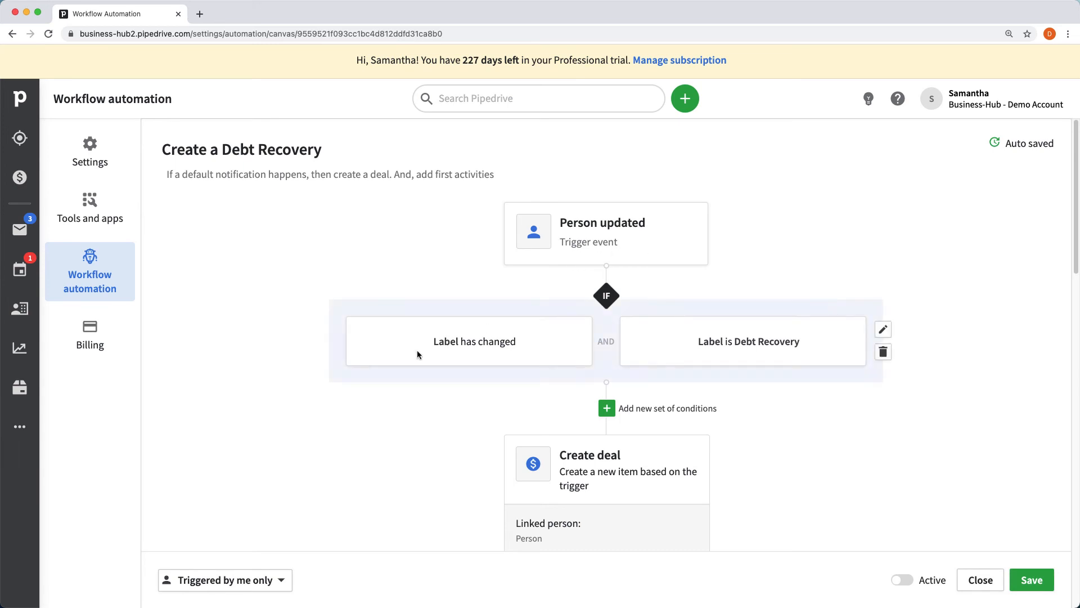
Step: Review the workflow's conditions, deal action and both activity actions, and close the workflow editor
scroll(754, 359, "down", 5)
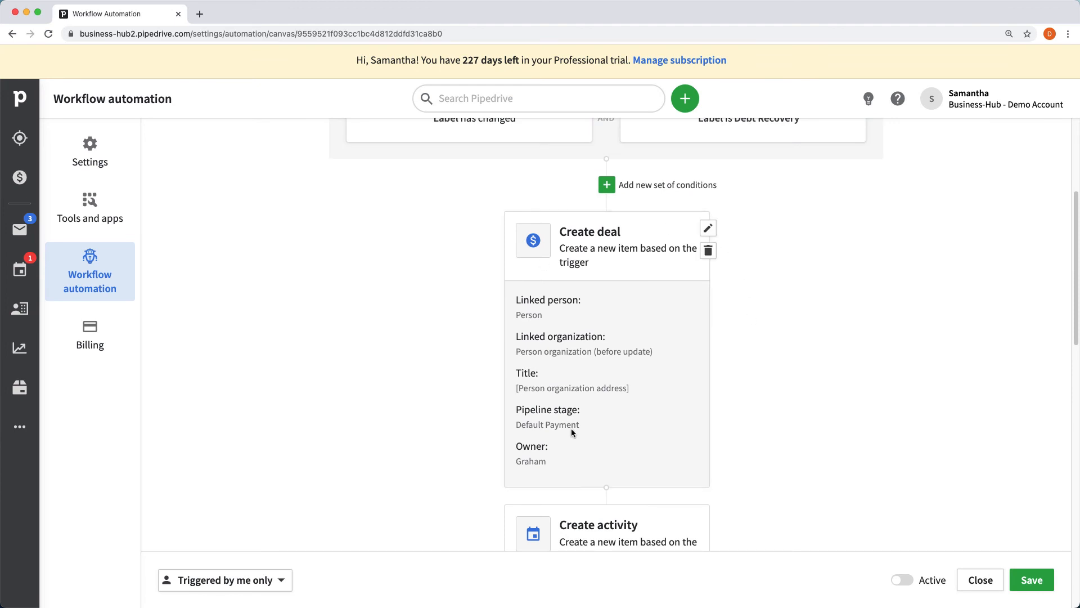
scroll(735, 243, "up", 1)
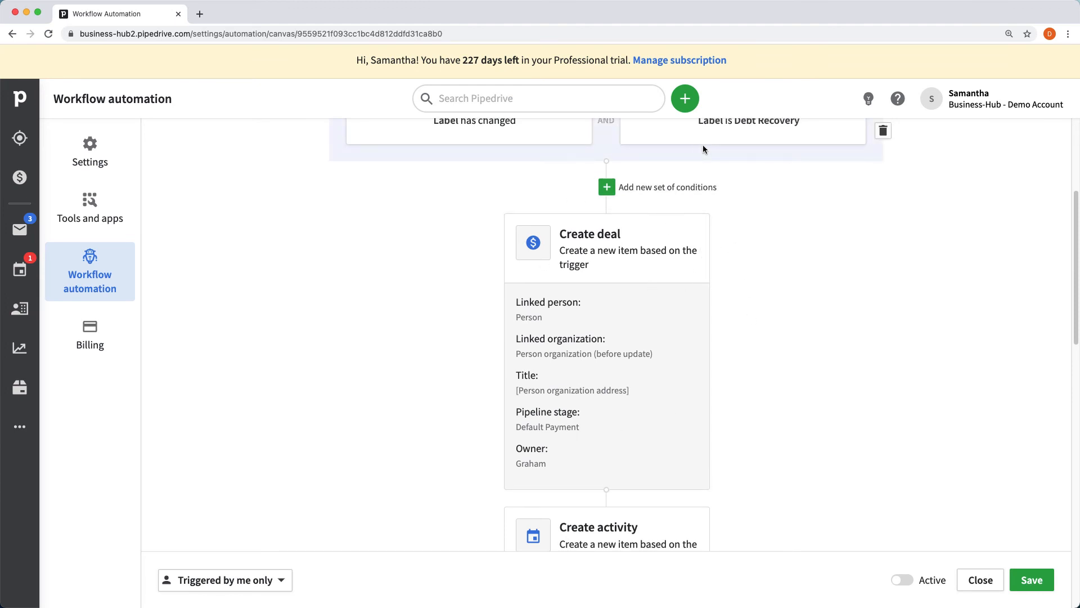
scroll(574, 382, "down", 4)
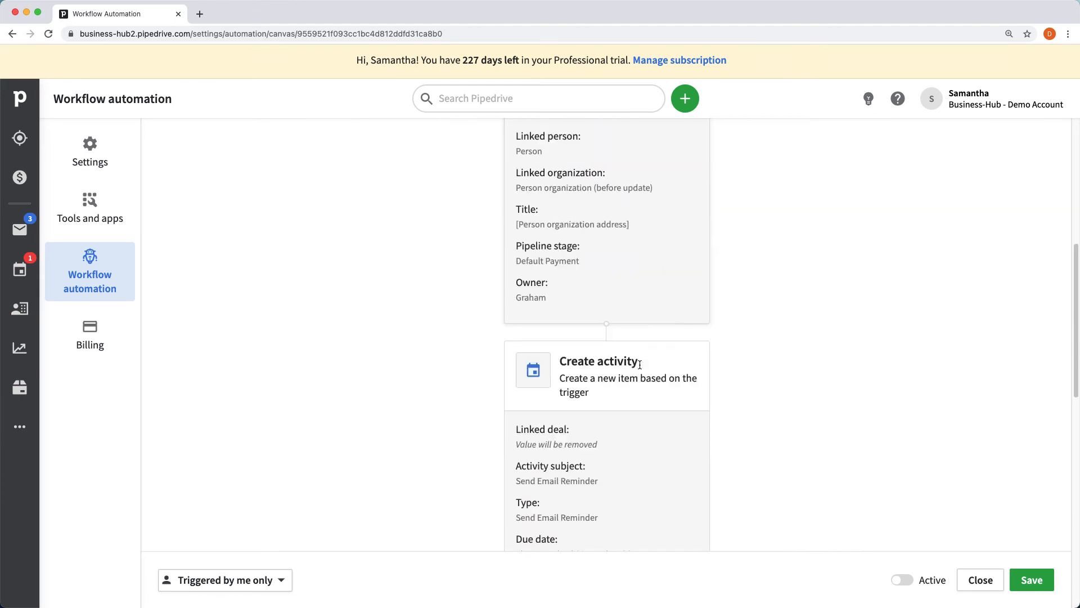
scroll(630, 346, "down", 2)
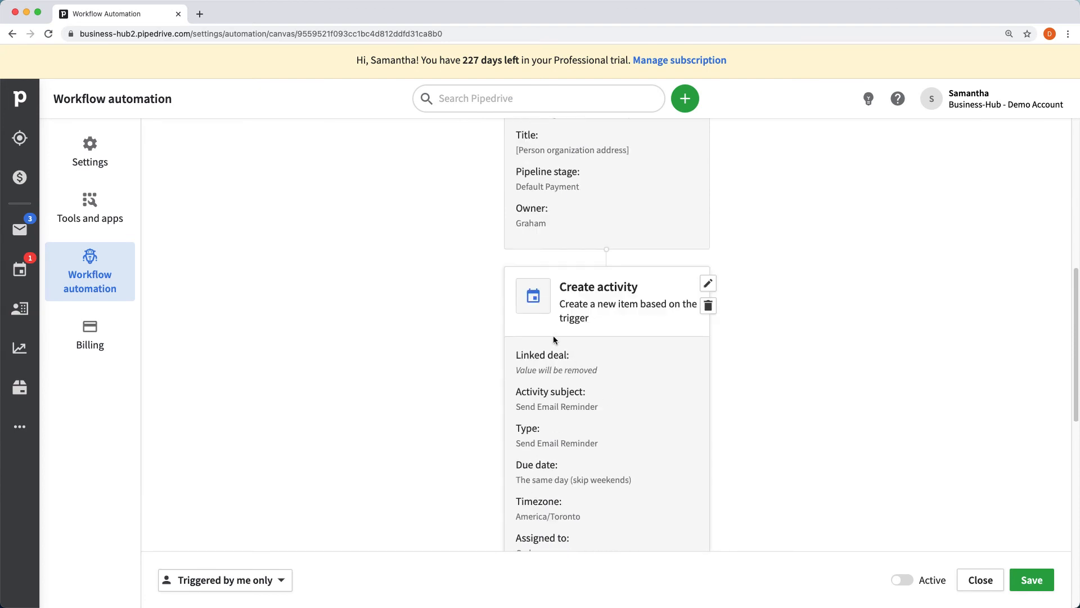
scroll(556, 341, "down", 10)
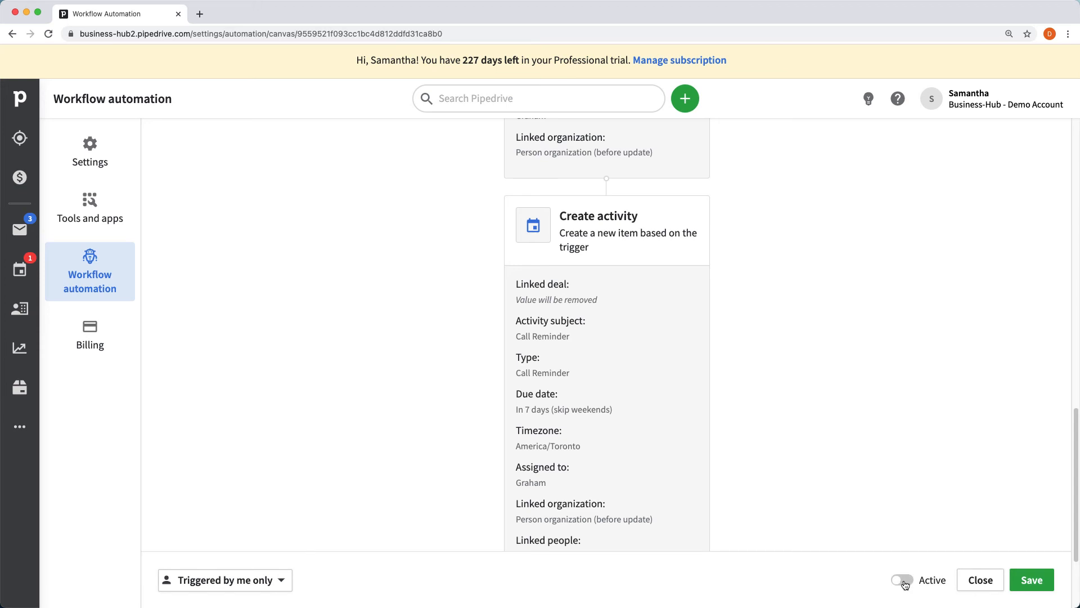
scroll(920, 557, "down", 1)
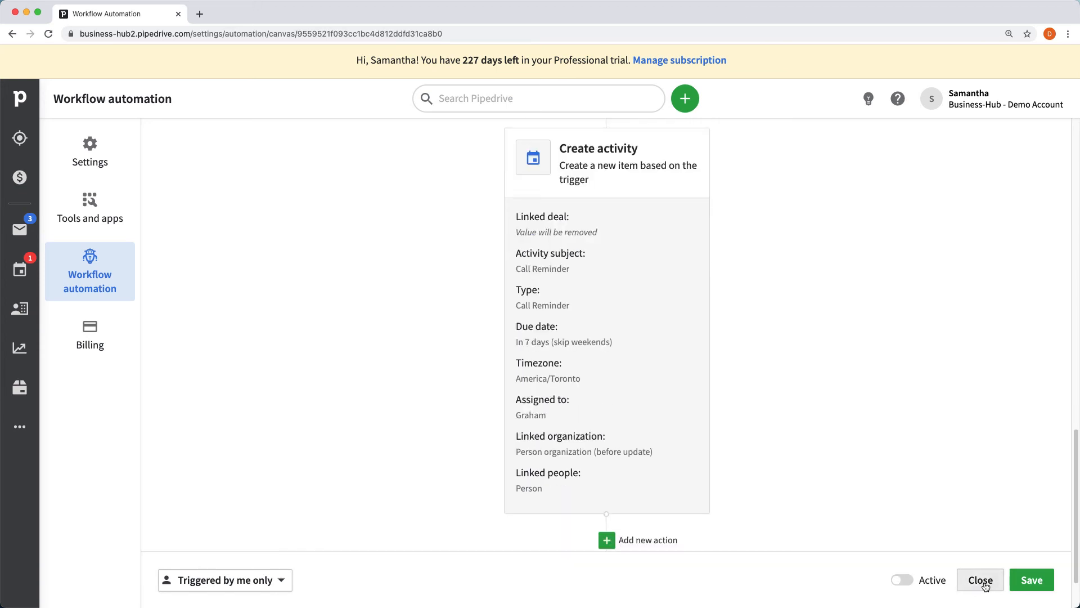
left_click(982, 582)
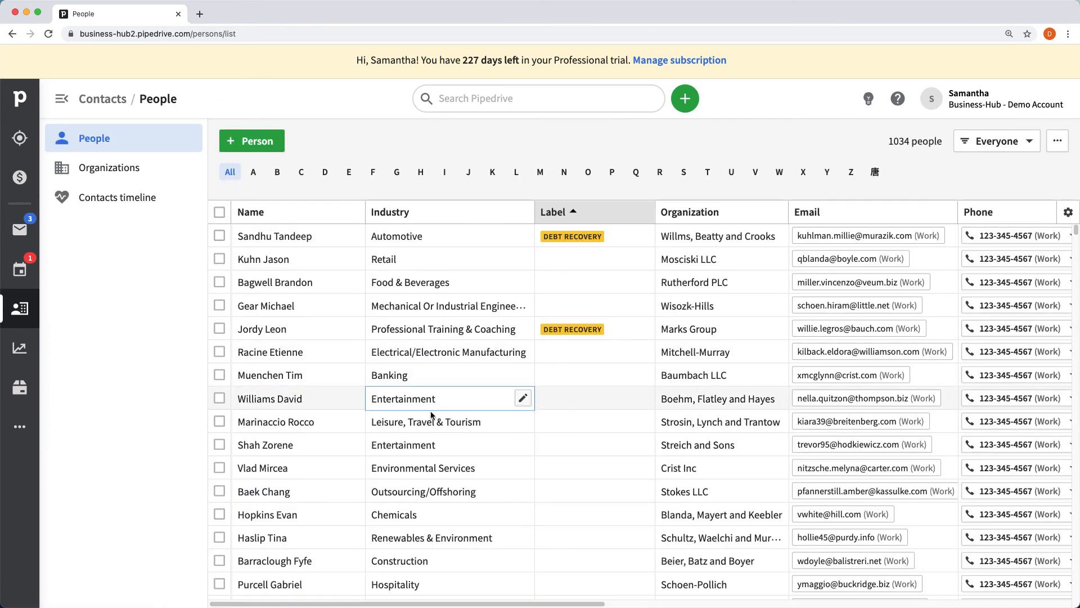
Step: Open the contact linked to Boehm, Flatley and Hayes and examine its details, organization address and deals
left_click(282, 399)
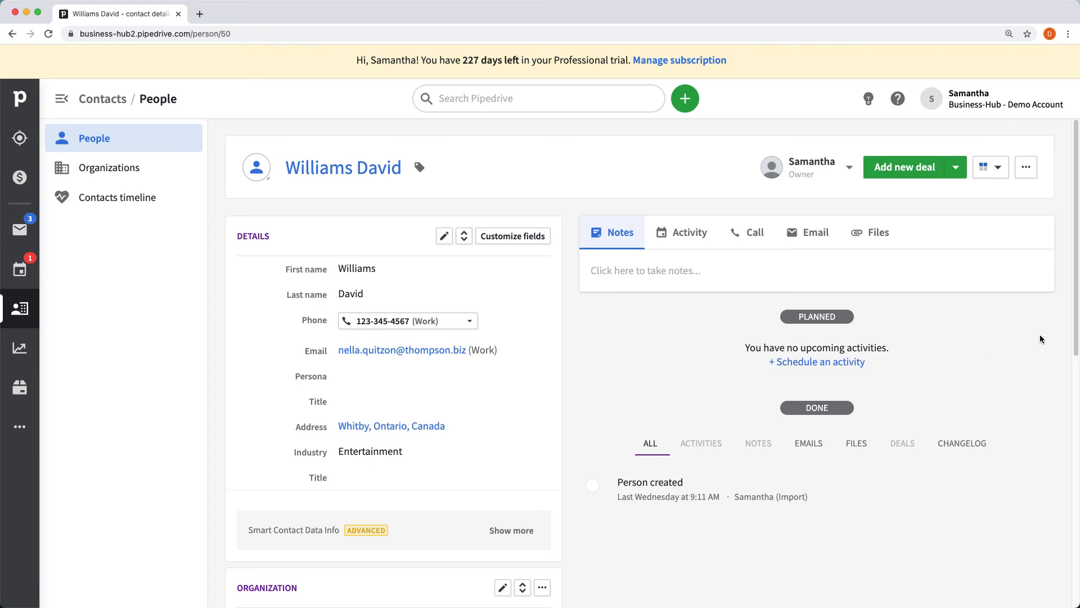
scroll(1041, 340, "down", 5)
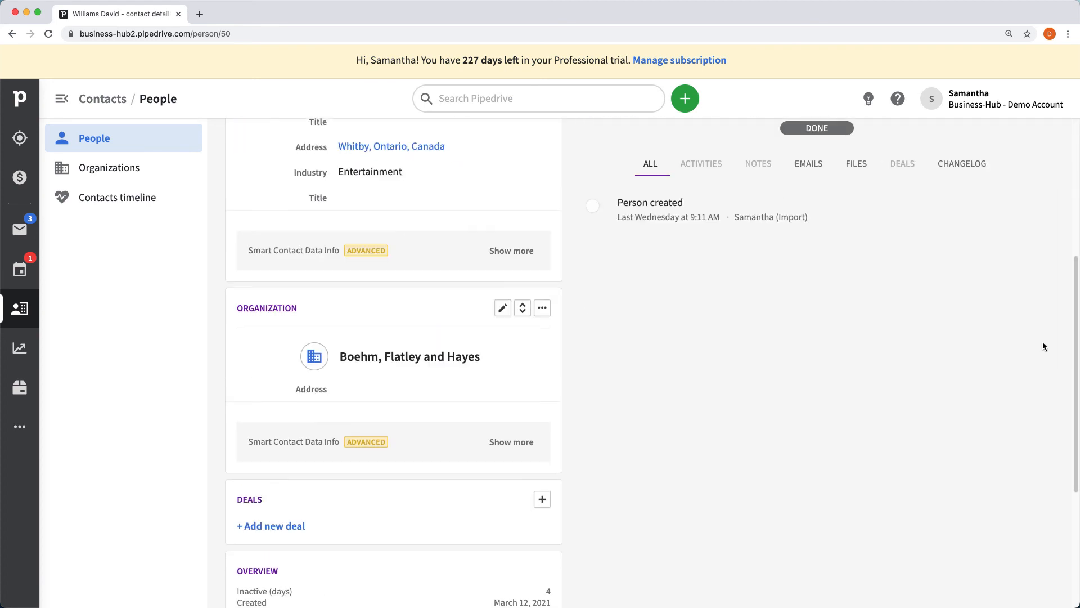
scroll(1043, 342, "down", 3)
scroll(1043, 342, "up", 8)
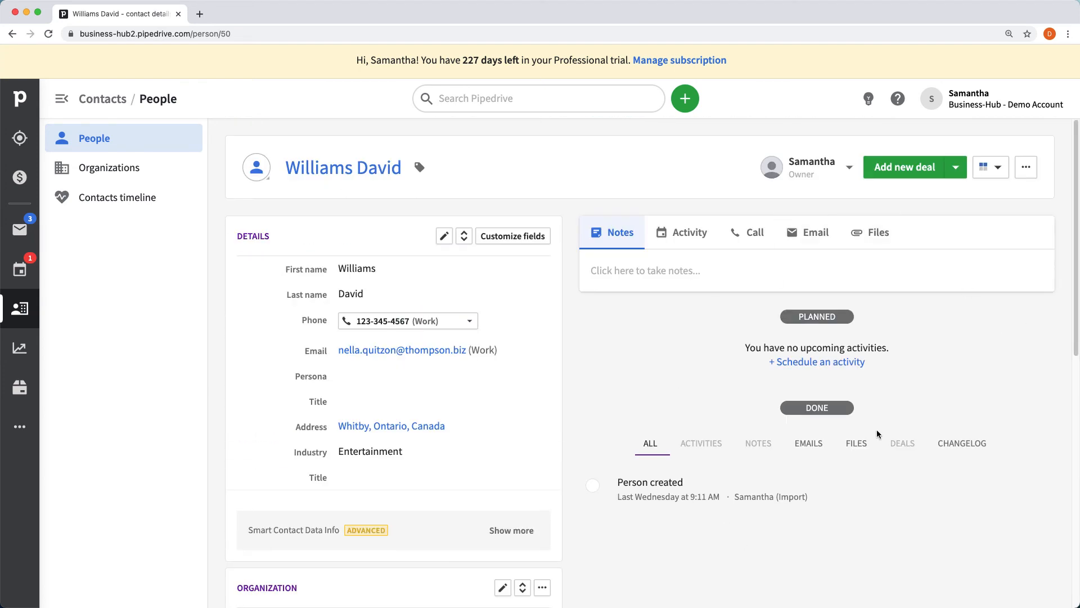
scroll(874, 424, "down", 4)
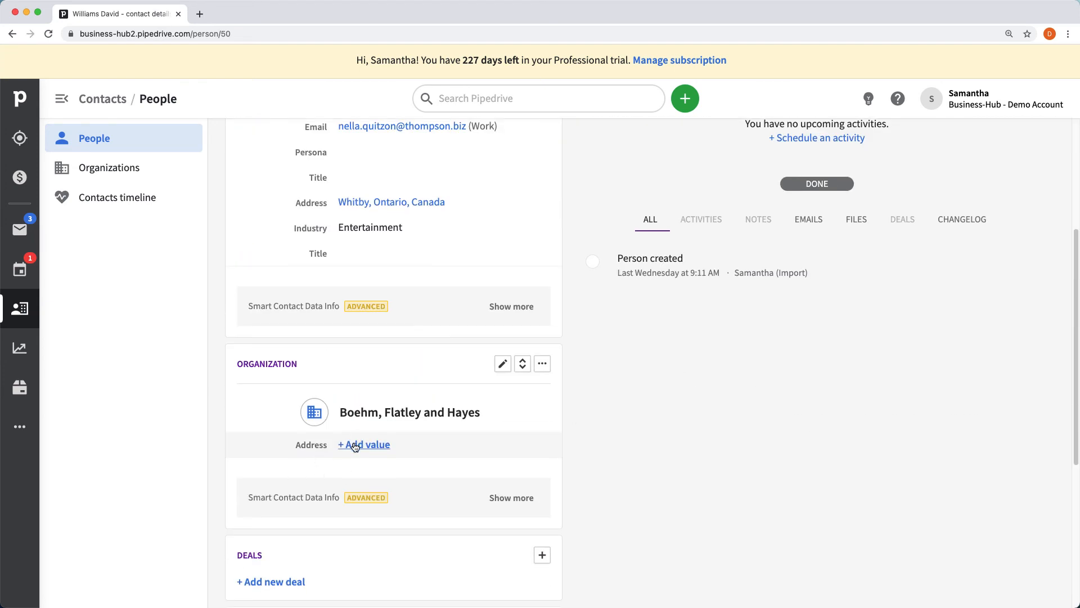
Step: Return to the people list and set the label of the contact at Boehm, Flatley and Hayes to Debt Recovery
scroll(355, 448, "down", 3)
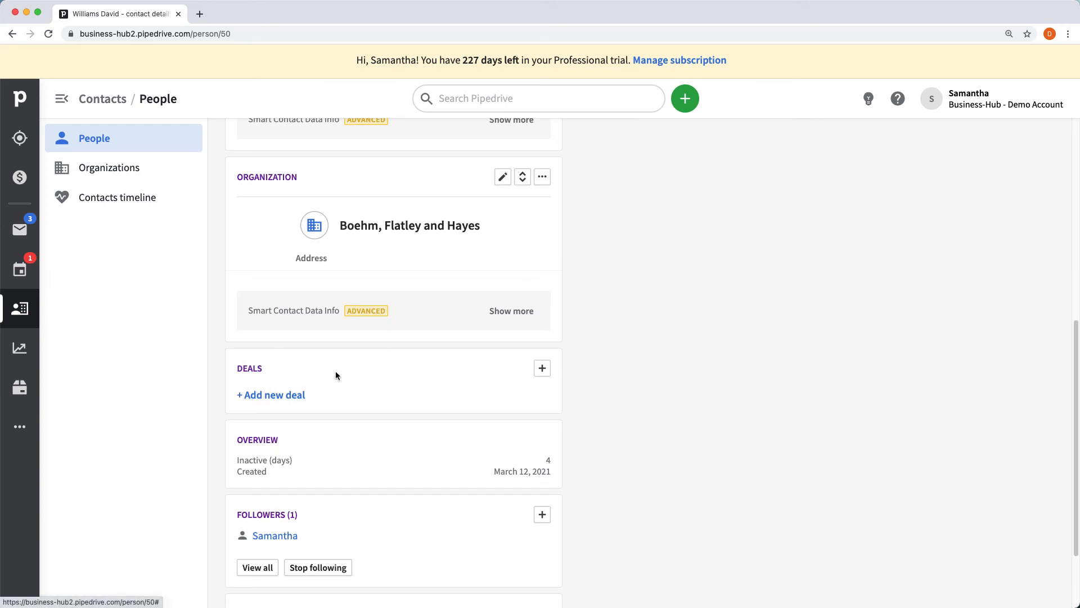
scroll(407, 394, "up", 1)
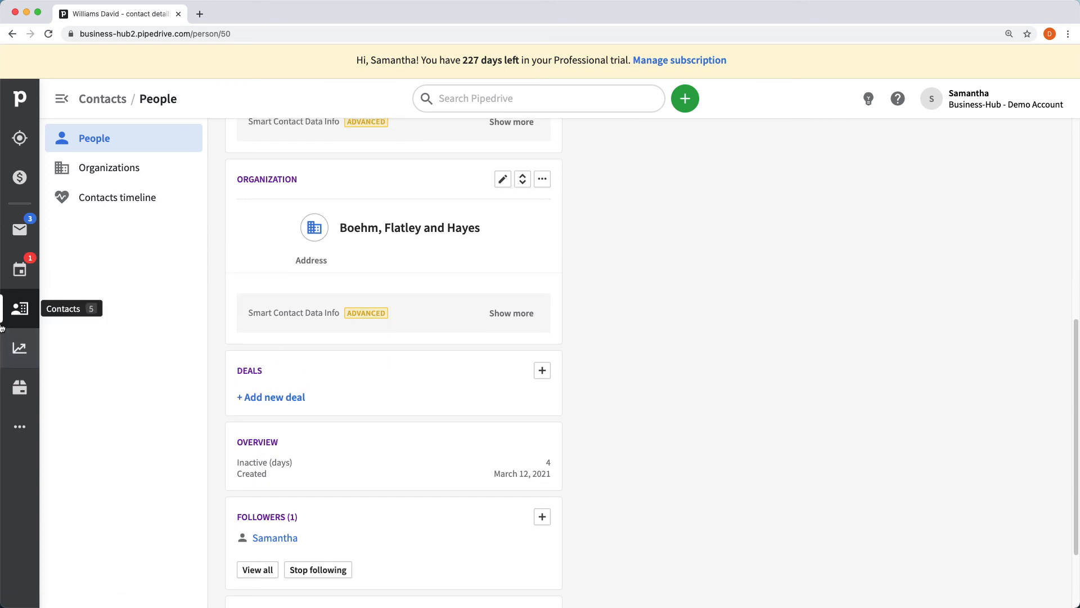
left_click(11, 34)
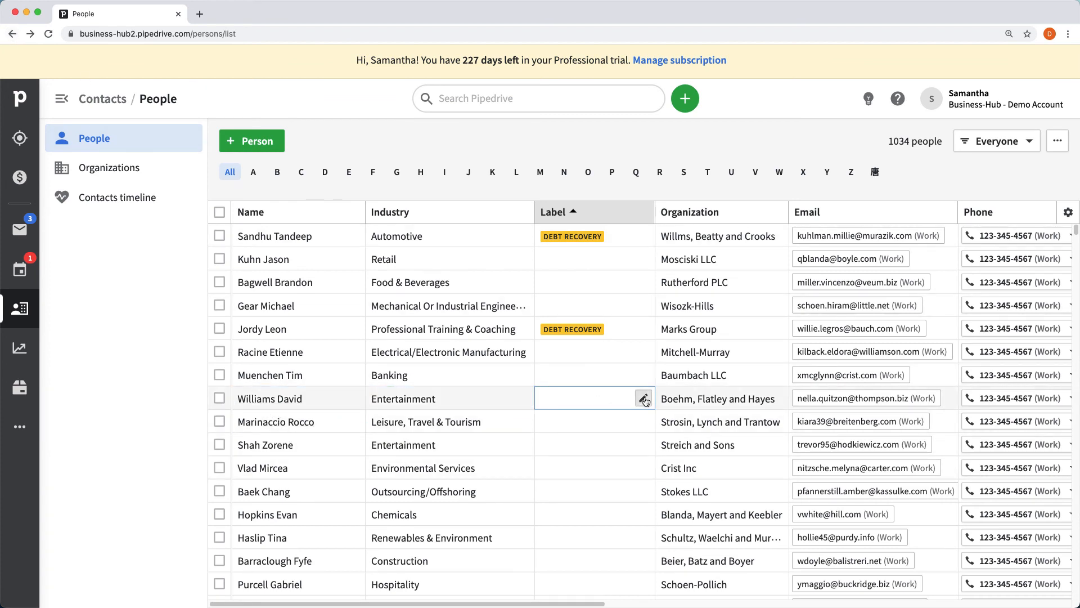
left_click(645, 399)
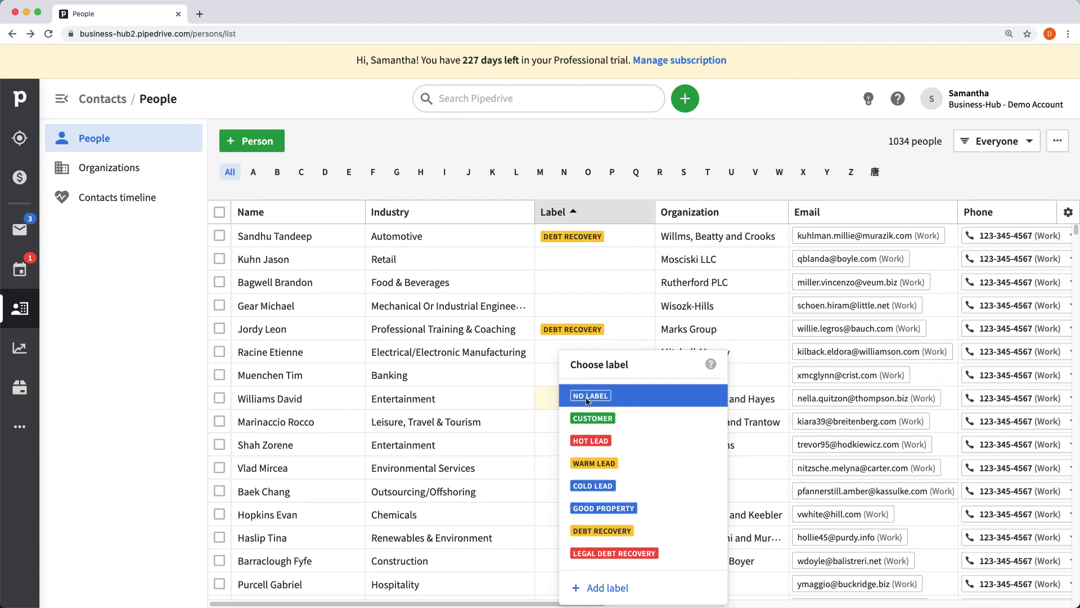
left_click(610, 530)
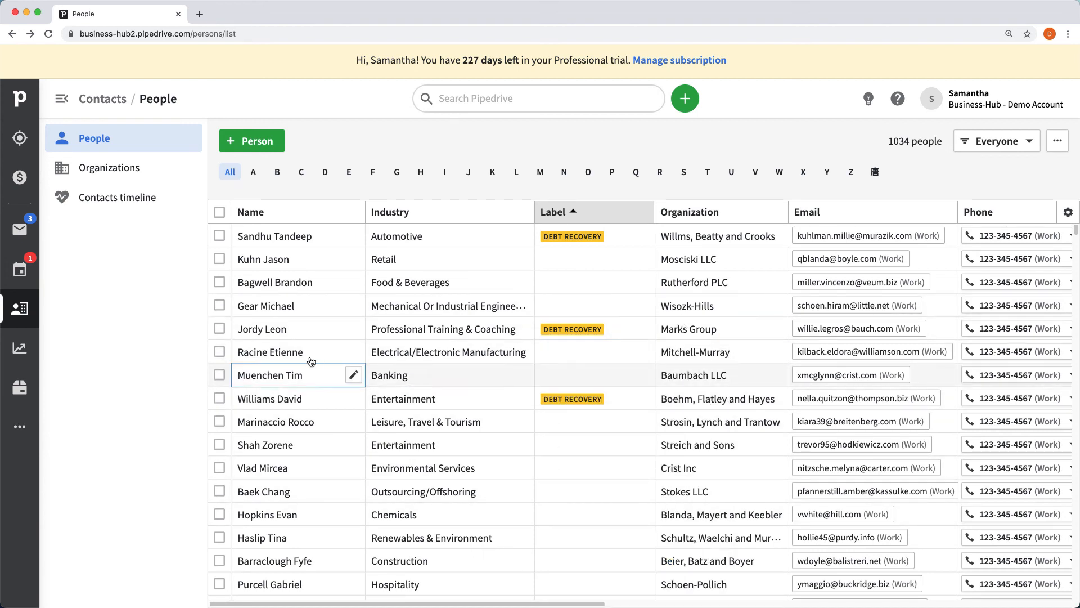
Step: Reopen the contact at Boehm, Flatley and Hayes and check its deals, planned activities and history
left_click(280, 403)
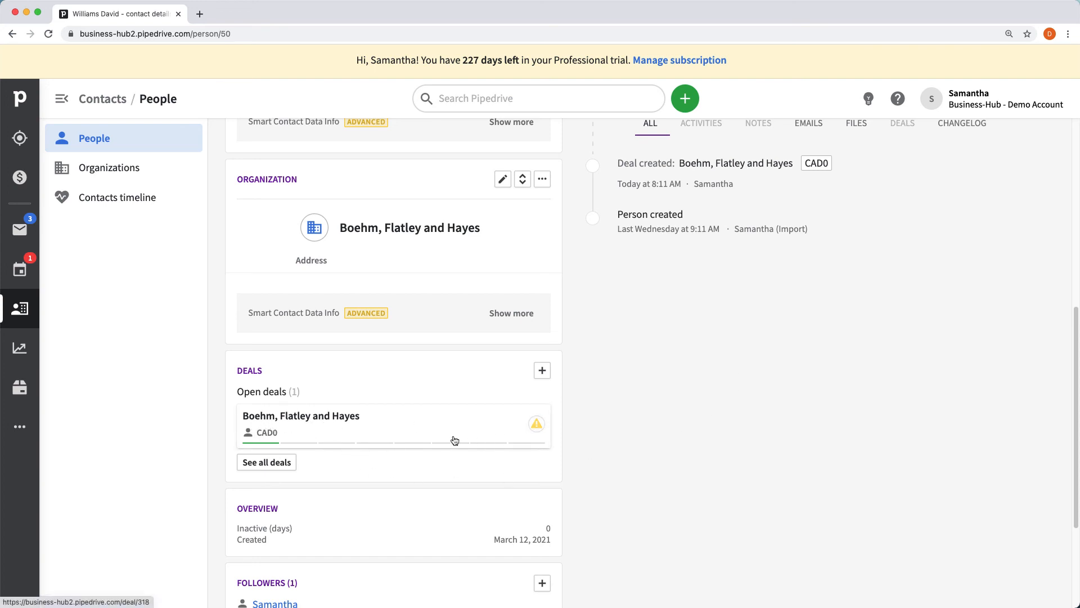
scroll(451, 442, "up", 3)
scroll(329, 460, "up", 7)
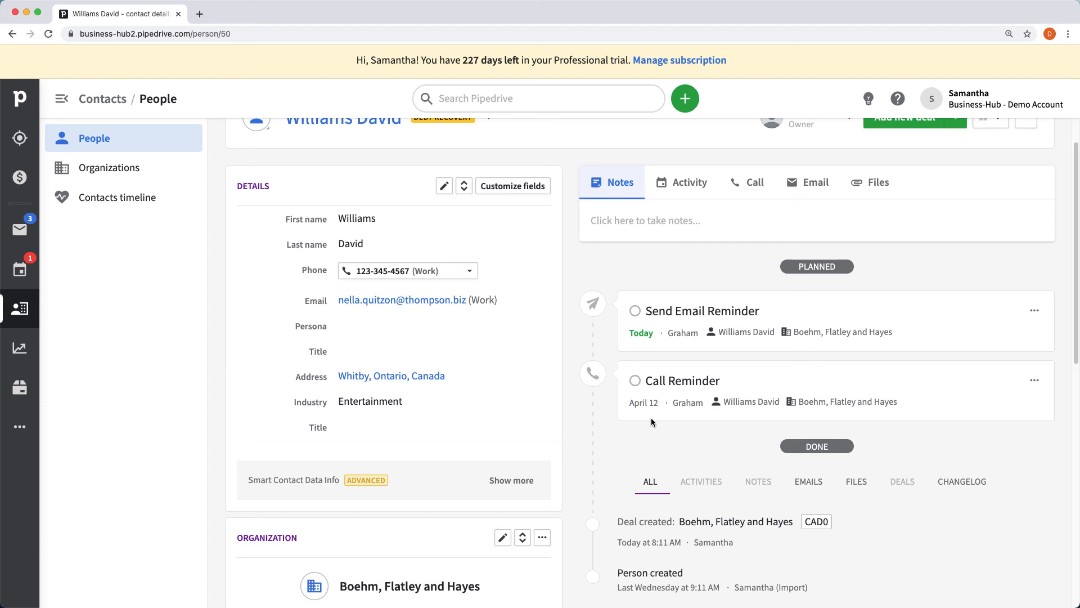
scroll(707, 401, "up", 2)
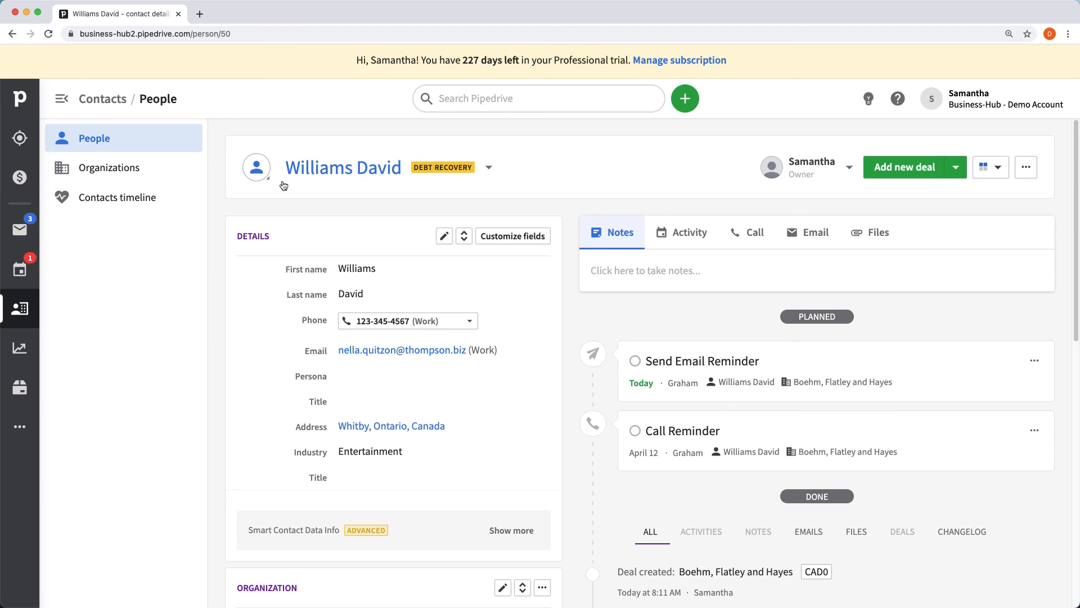
Step: Open the Debt Recovery deals pipeline and check the inactivity indicator on the Bradtke Inc deal in the Email Reminder stage
left_click(21, 100)
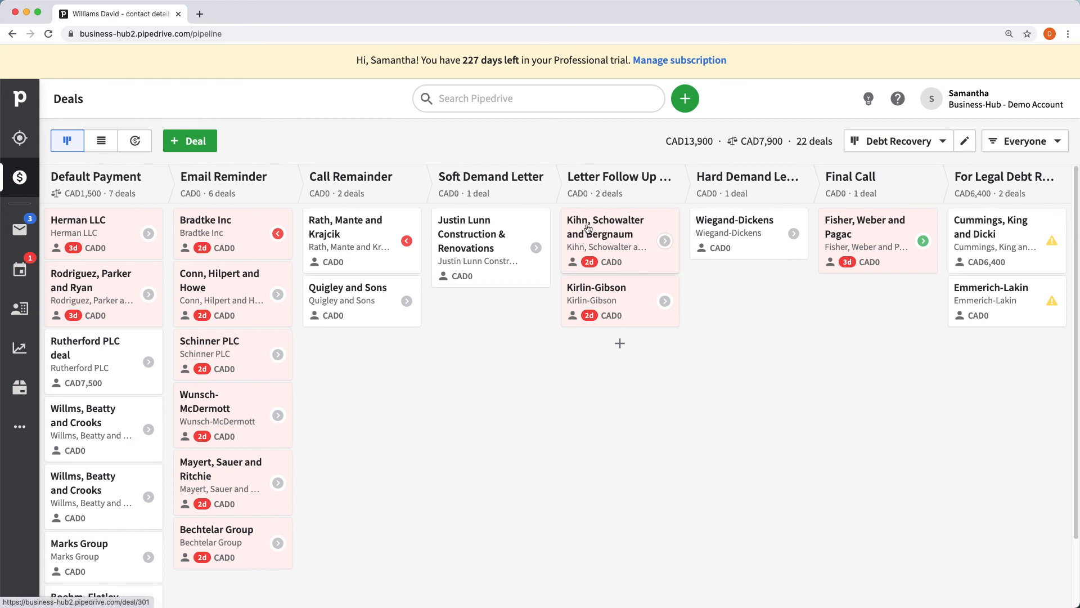
mouse_move(587, 269)
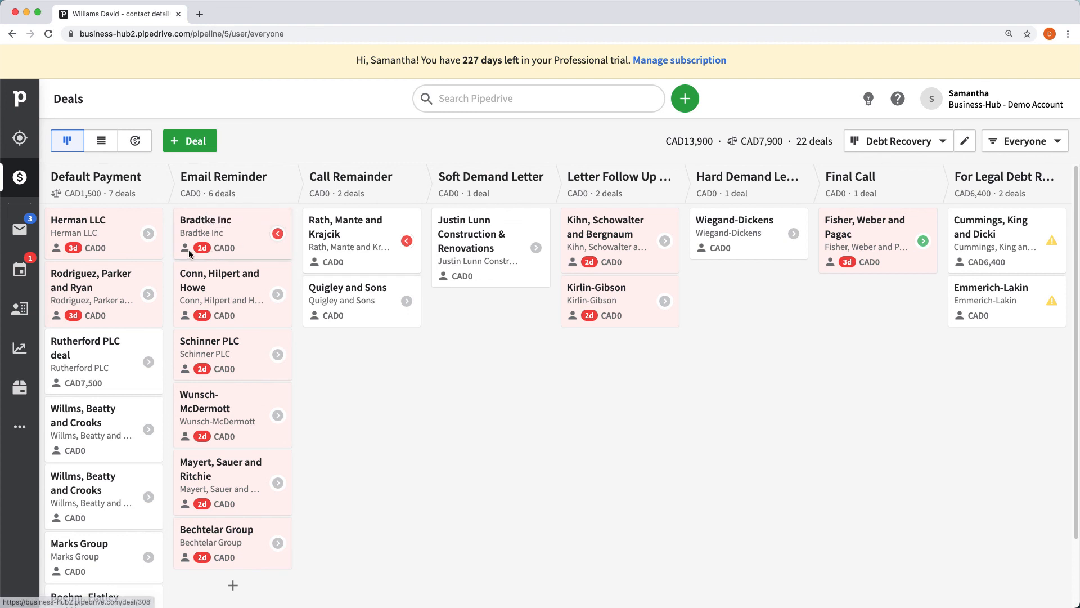
mouse_move(201, 251)
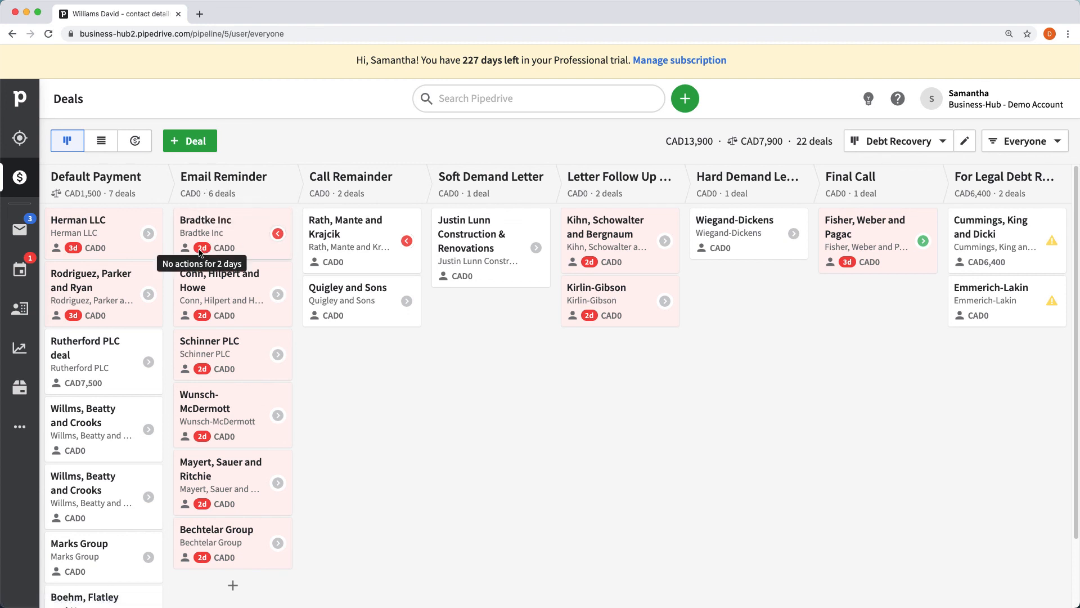